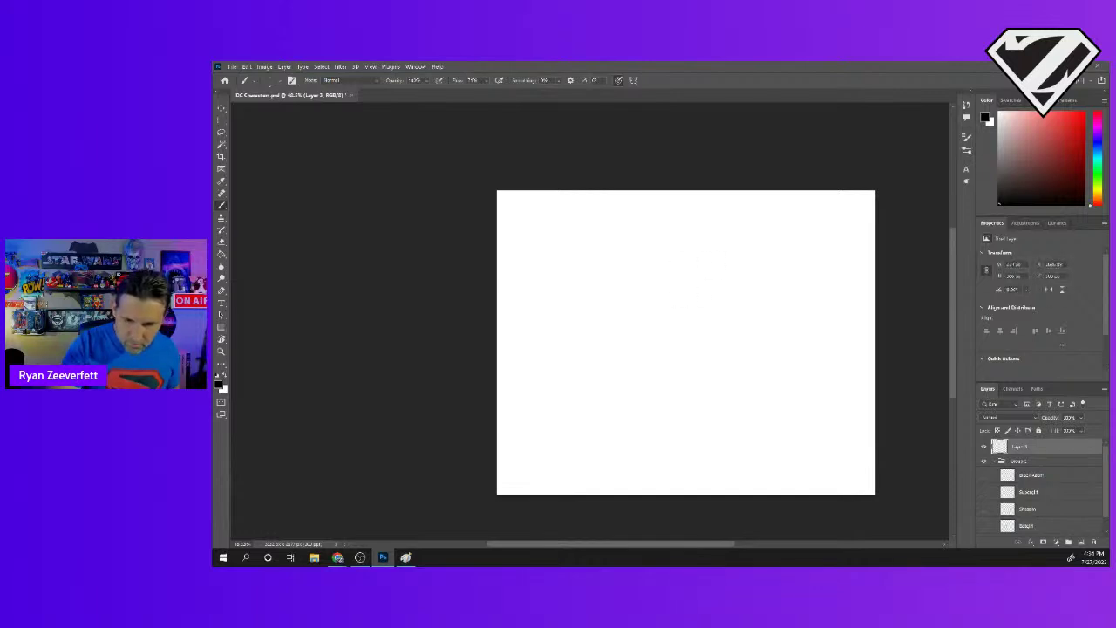
- Rough in faint construction lines for a standing figure's head, neck, shoulders and torso in the middle of the canvas
left_click_drag(711, 269, 707, 282)
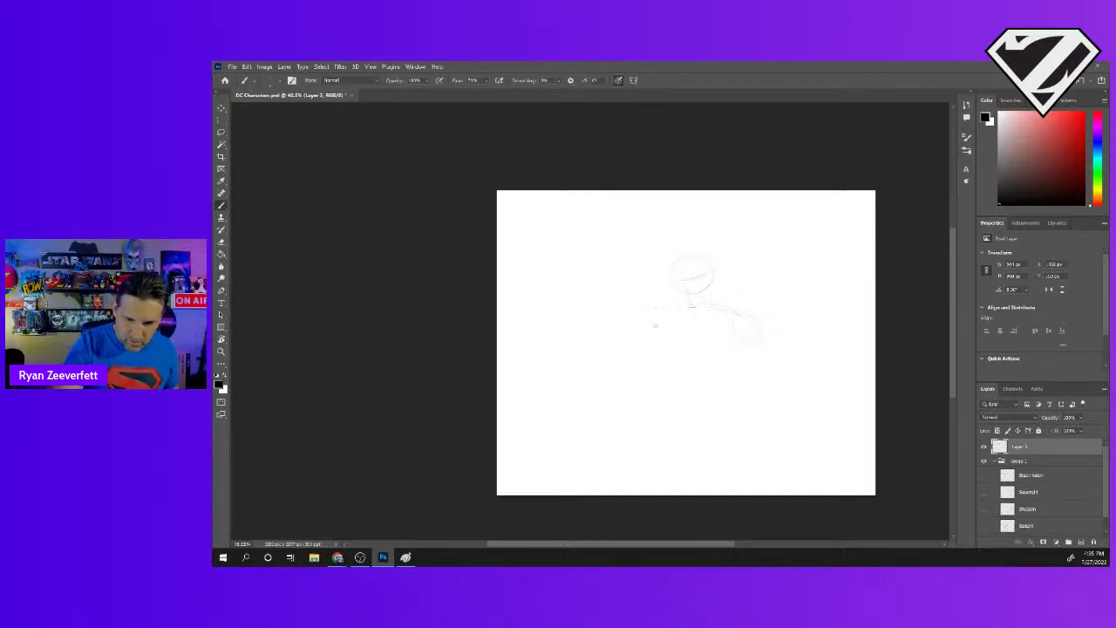
left_click_drag(680, 262, 691, 305)
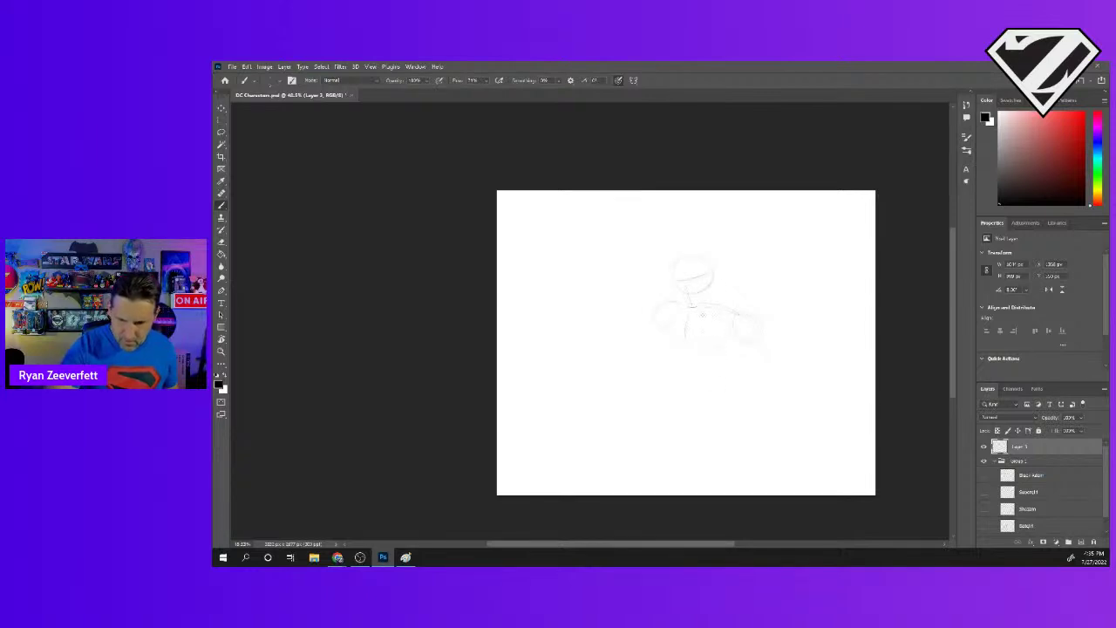
left_click_drag(702, 284, 682, 278)
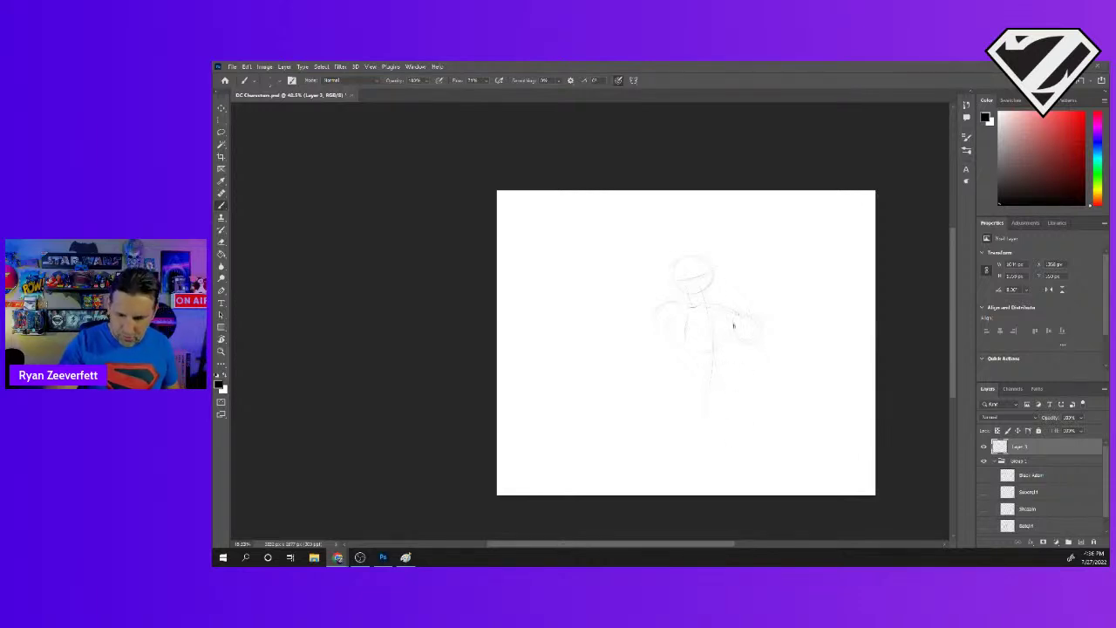
left_click(732, 356)
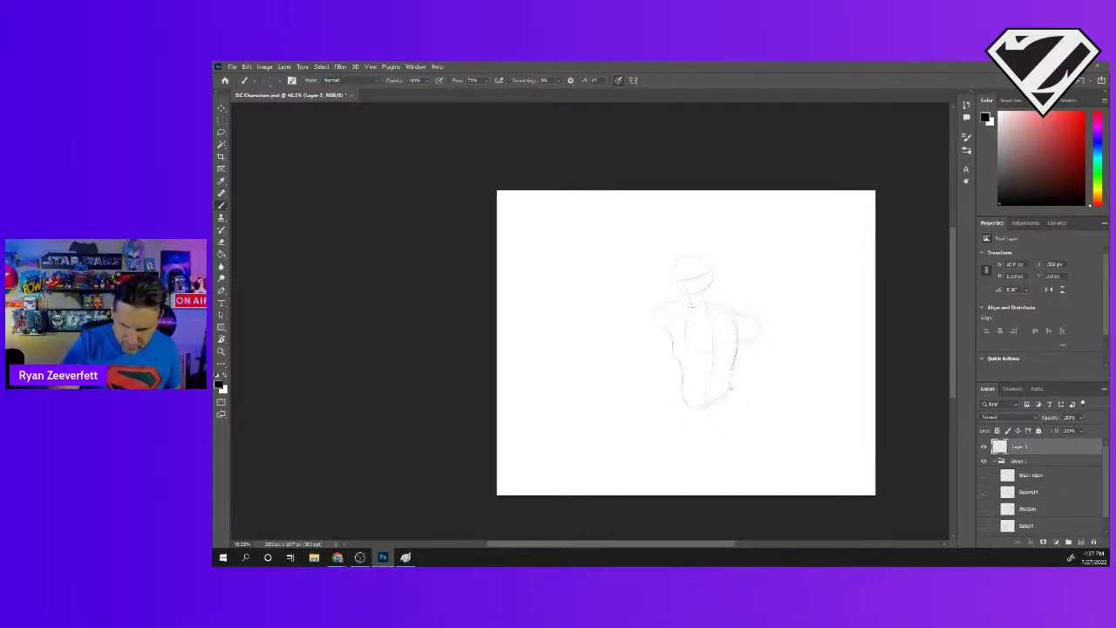
- Darken both sides of the torso and sketch the ribcage arch over the abdomen, undoing the last stray stroke
left_click_drag(738, 359, 730, 378)
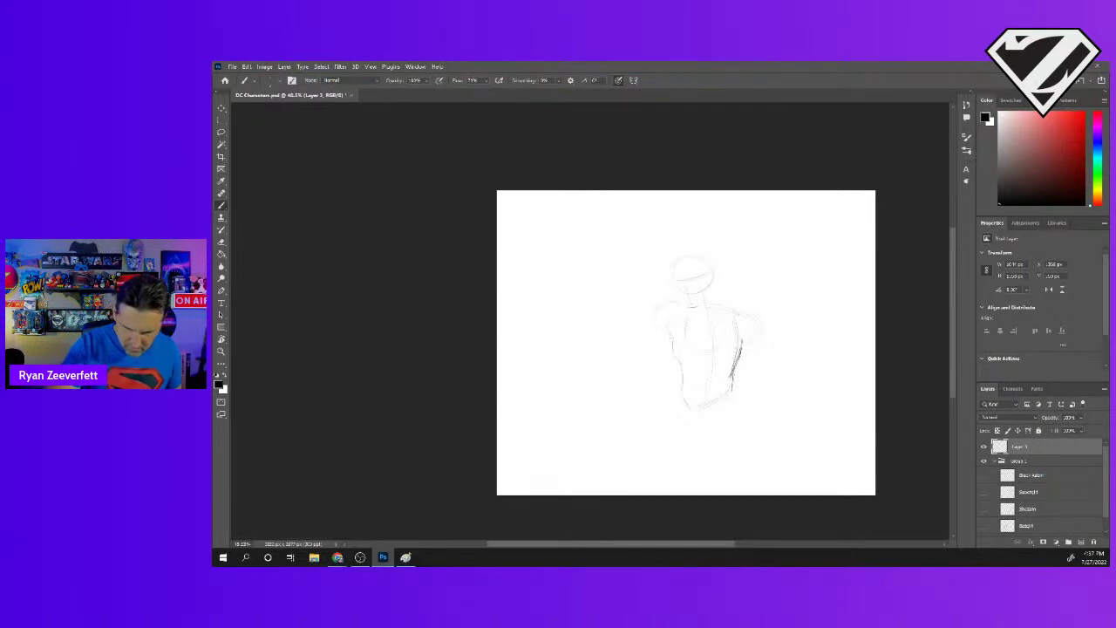
left_click_drag(681, 359, 676, 372)
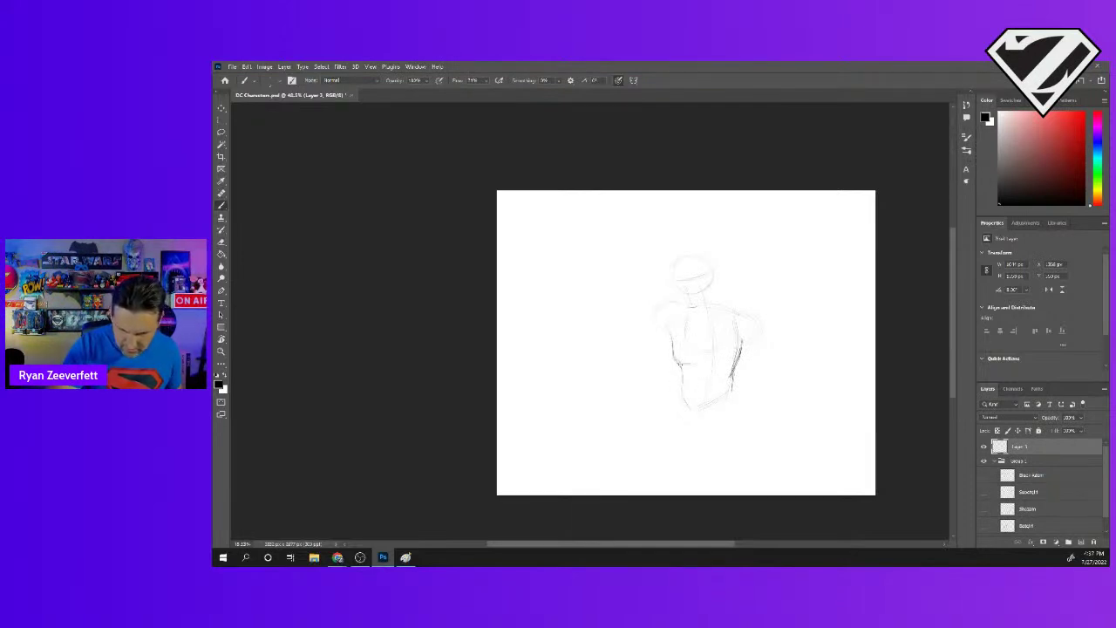
left_click_drag(682, 365, 698, 363)
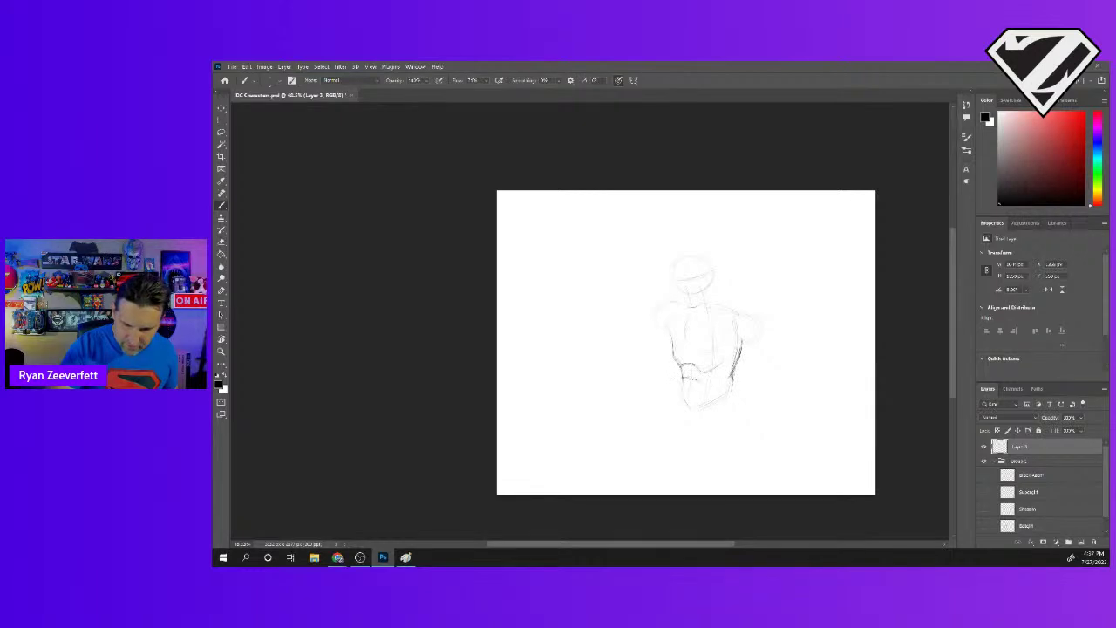
left_click_drag(693, 363, 705, 373)
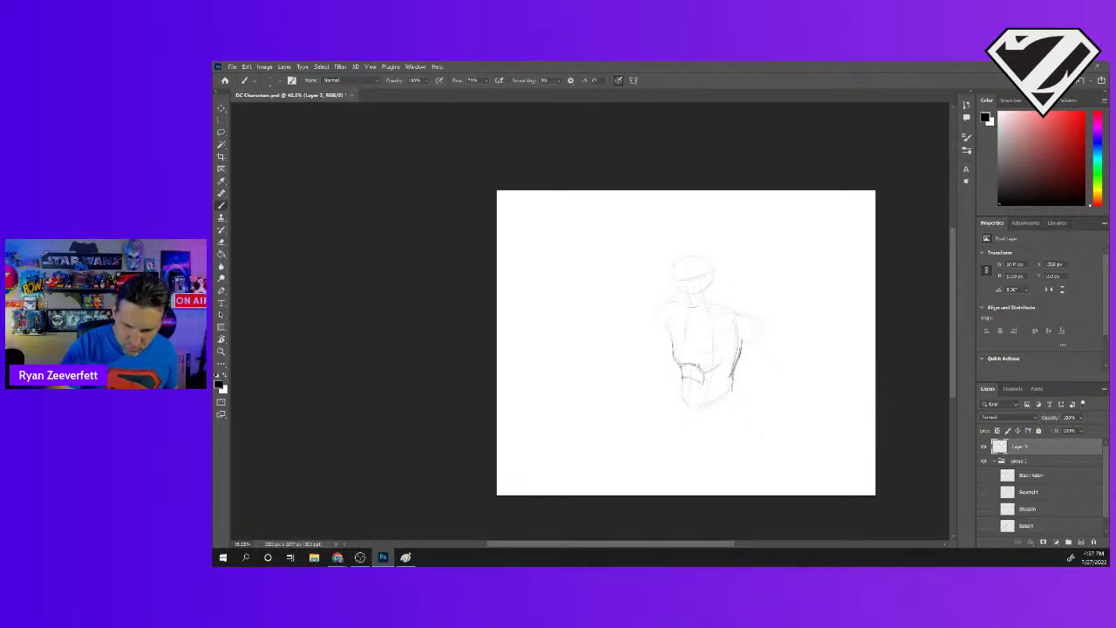
key("ctrl+z")
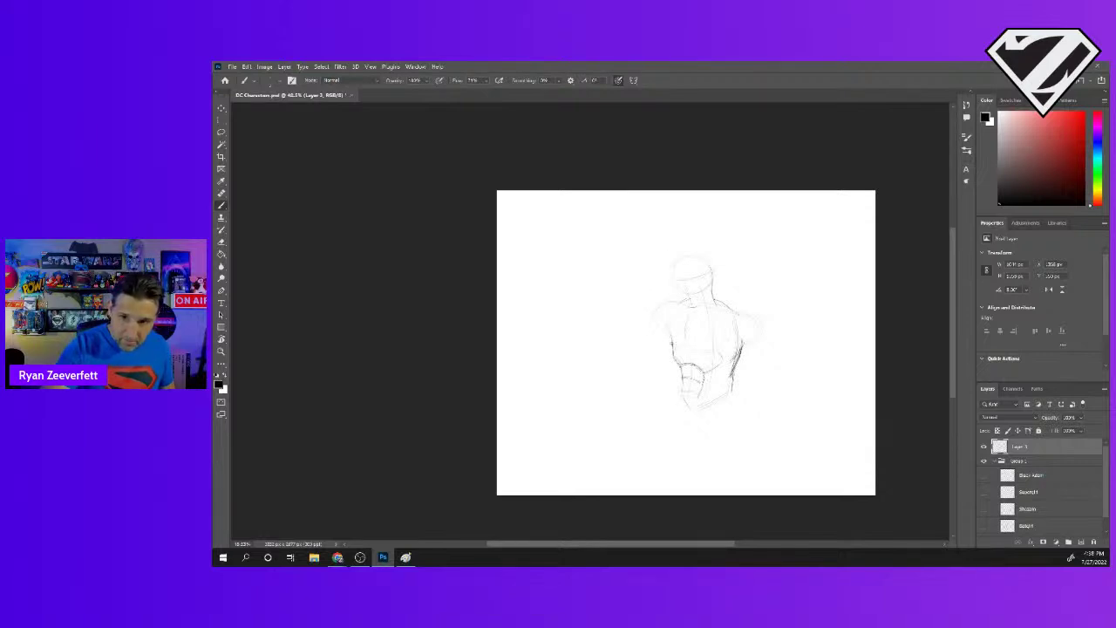
- Define the chest contours and pectoral lines, and firm up the jaw and collarbone lines
left_click_drag(674, 314, 668, 331)
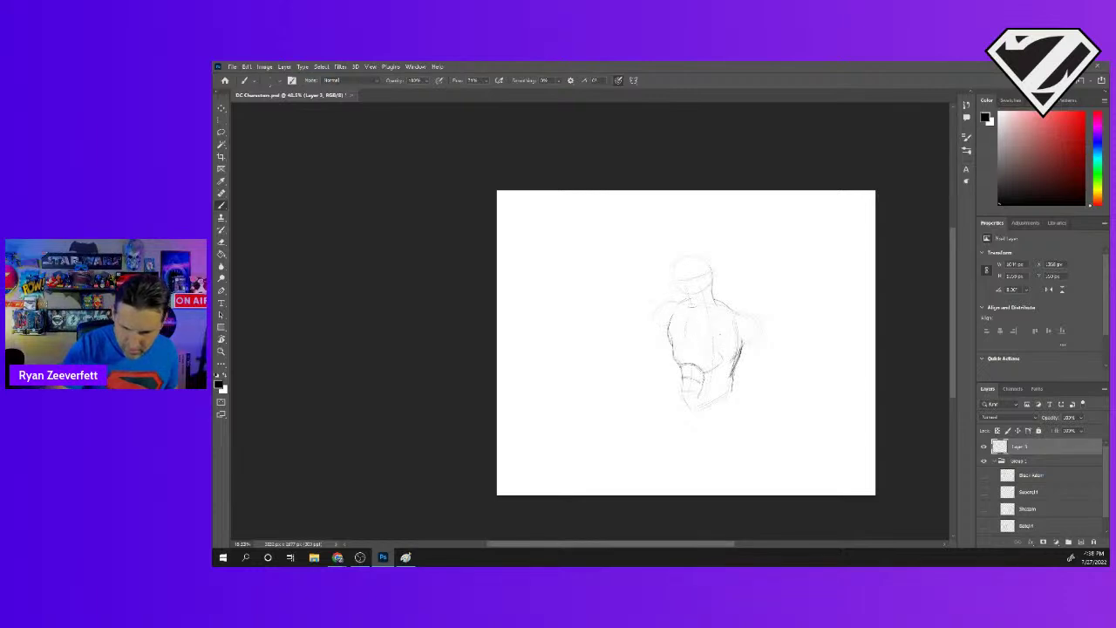
mouse_move(717, 346)
left_mouse_down()
mouse_move(729, 337)
mouse_move(710, 348)
left_mouse_up()
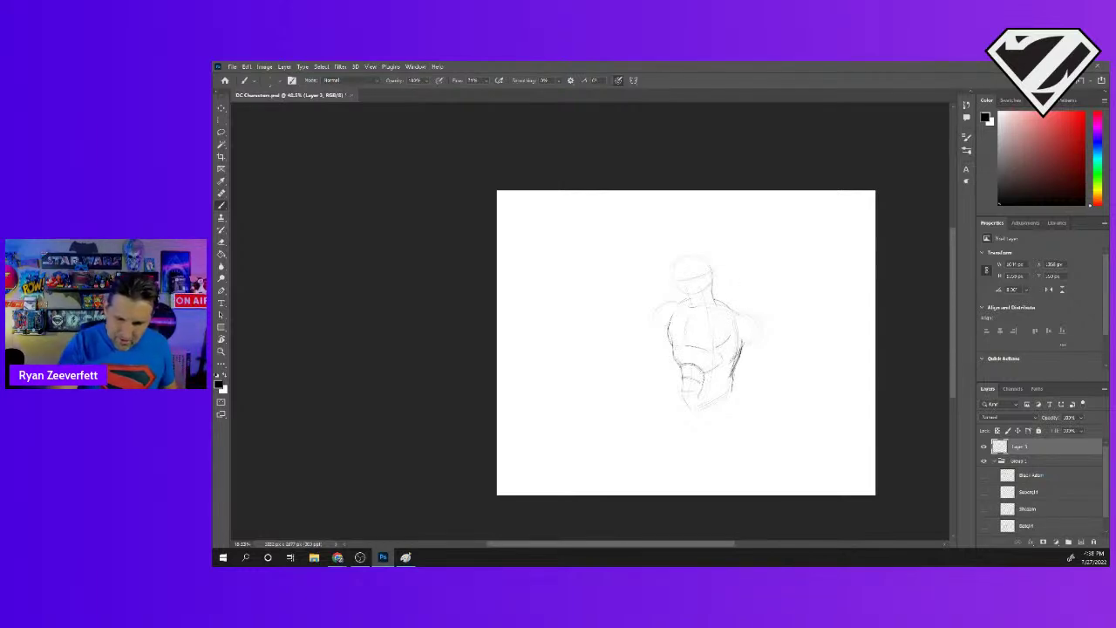
mouse_move(694, 318)
left_mouse_down()
mouse_move(724, 314)
mouse_move(691, 320)
left_mouse_up()
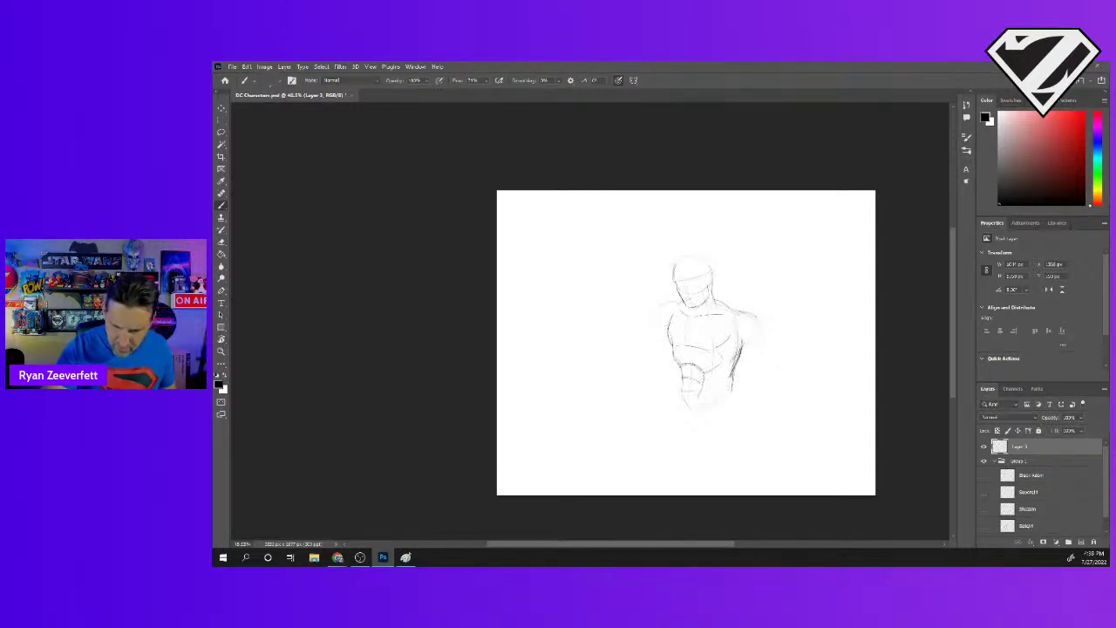
- Sketch rounded shoulders and upper arms on both sides, with one forearm reaching outward and ending in a fist
mouse_move(757, 319)
left_mouse_down()
mouse_move(756, 340)
mouse_move(734, 343)
left_mouse_up()
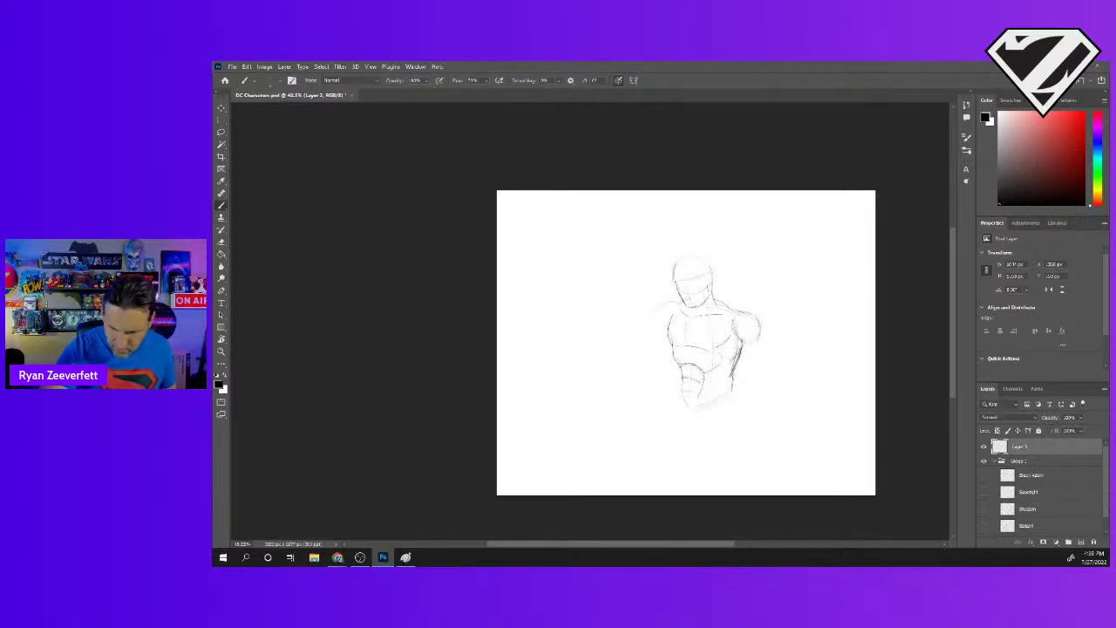
left_click_drag(670, 302, 663, 314)
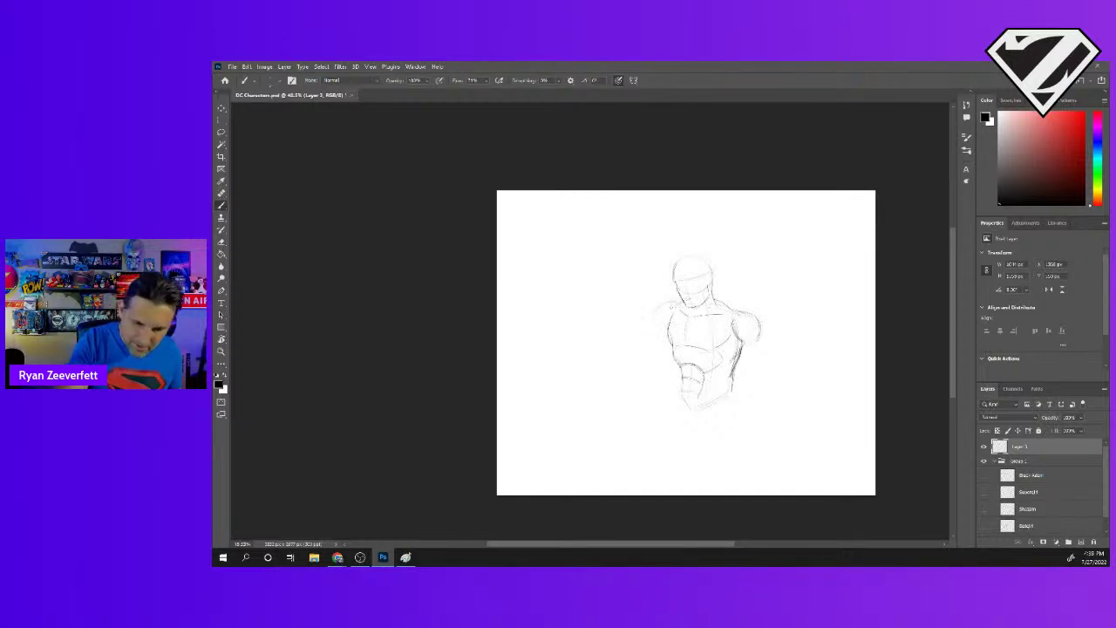
left_click_drag(659, 307, 650, 323)
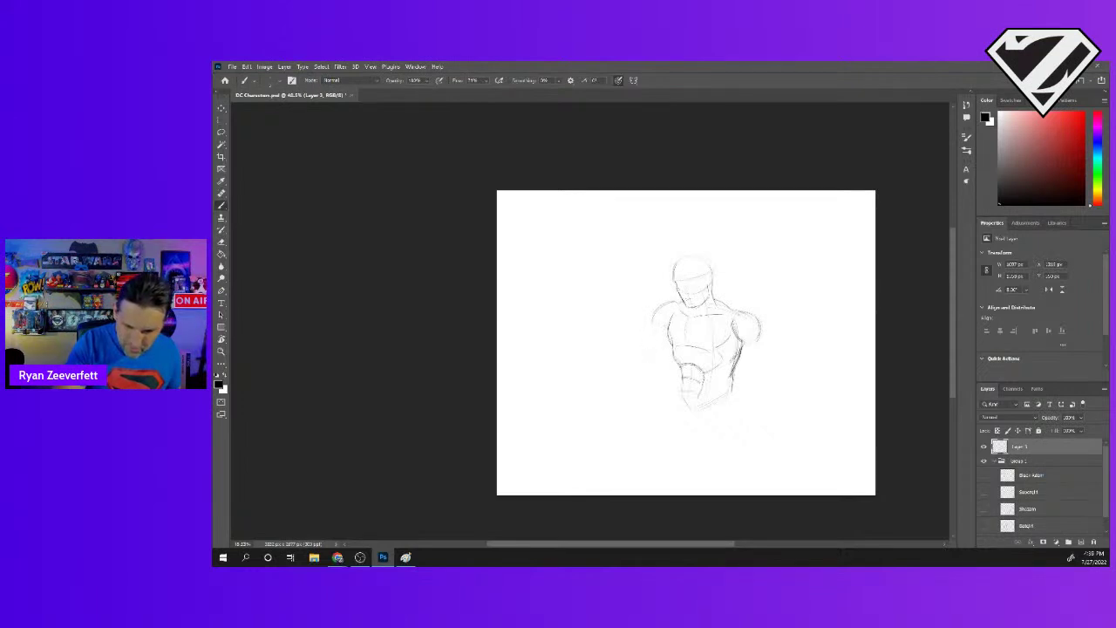
left_click_drag(767, 322, 743, 358)
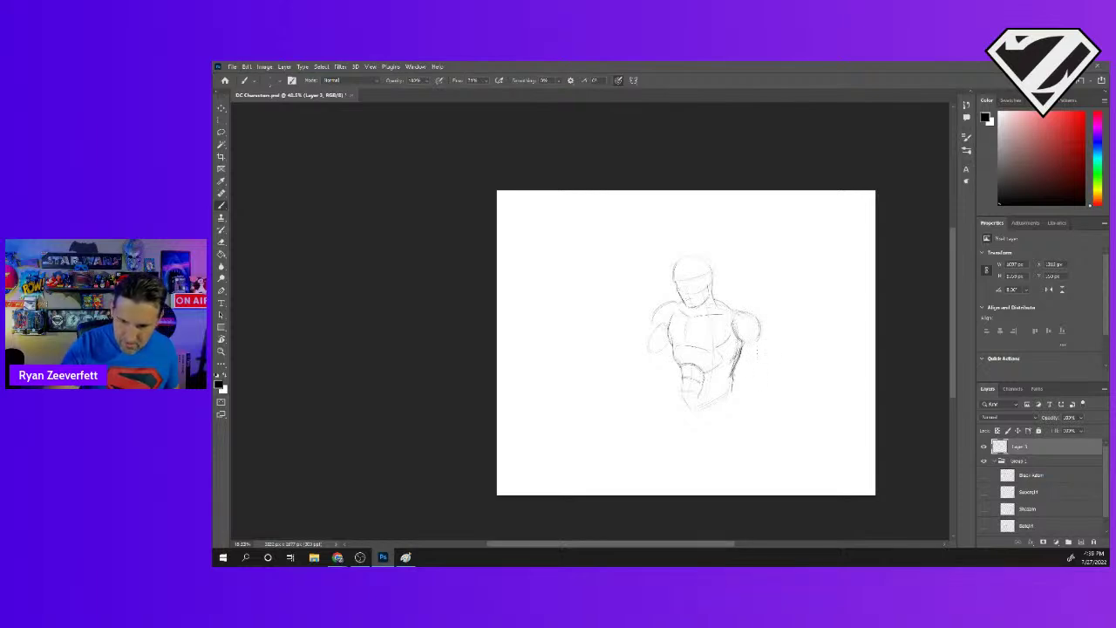
mouse_move(739, 346)
left_mouse_down()
mouse_move(734, 361)
mouse_move(760, 352)
left_mouse_up()
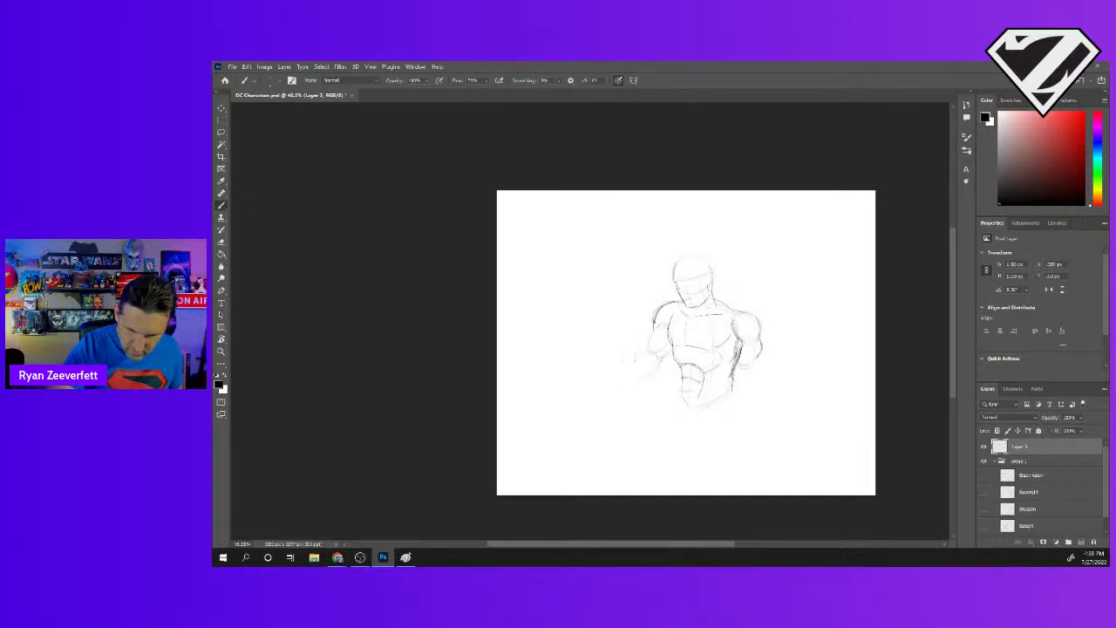
left_click_drag(629, 370, 637, 376)
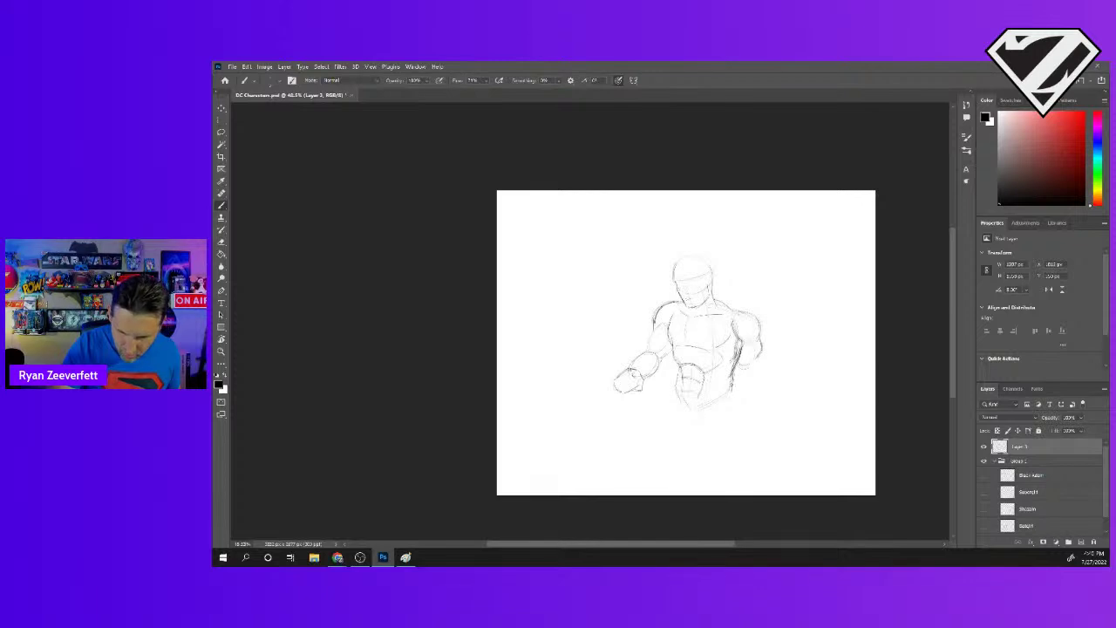
- Extend the waist contour to the hip and draw a round-headed mace with a hanging strap through the outstretched fist
left_click_drag(708, 394, 728, 410)
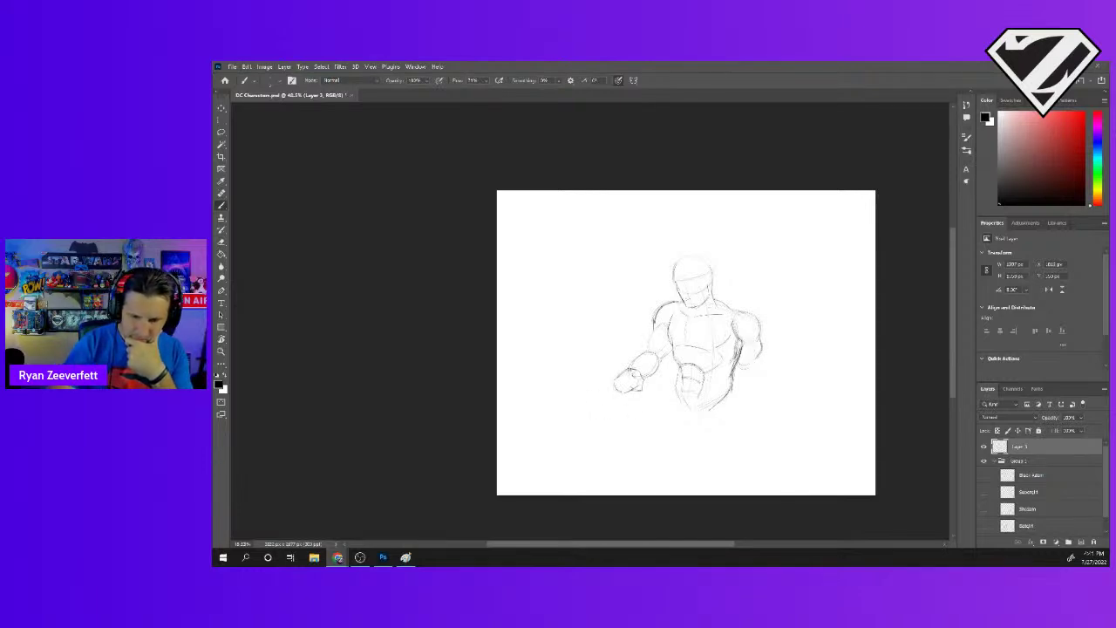
key("alt+Tab")
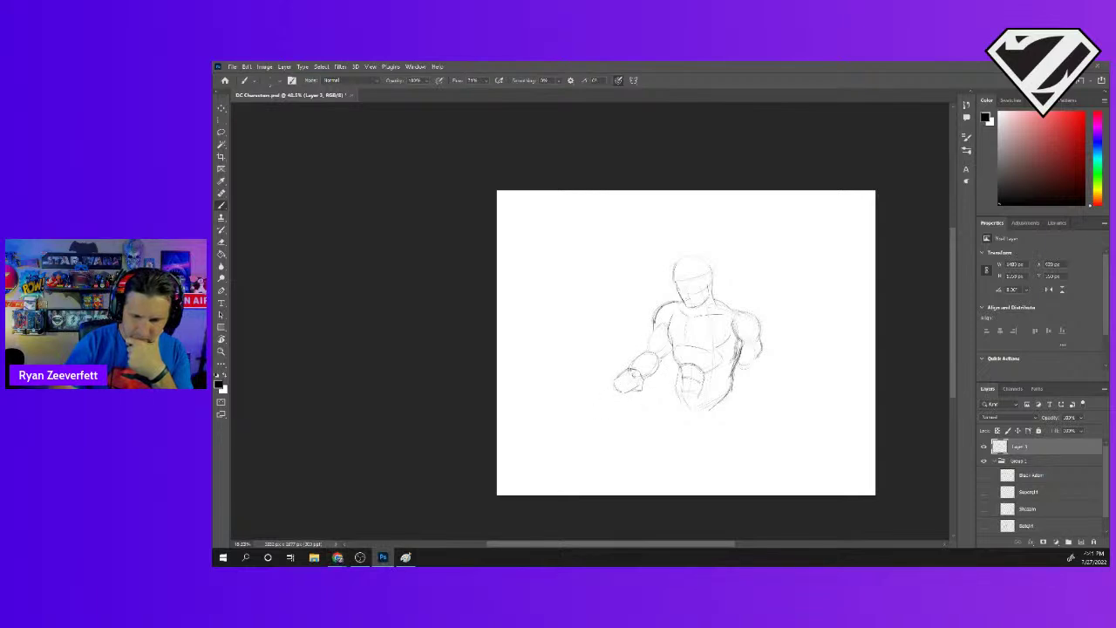
left_click_drag(606, 404, 645, 371)
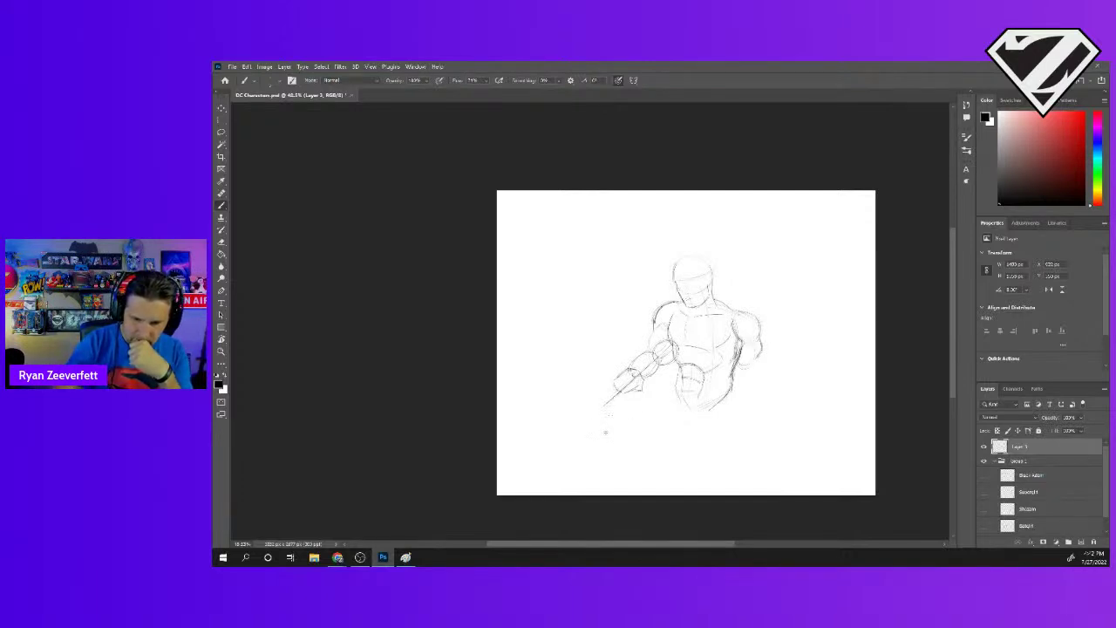
left_click_drag(608, 447, 608, 410)
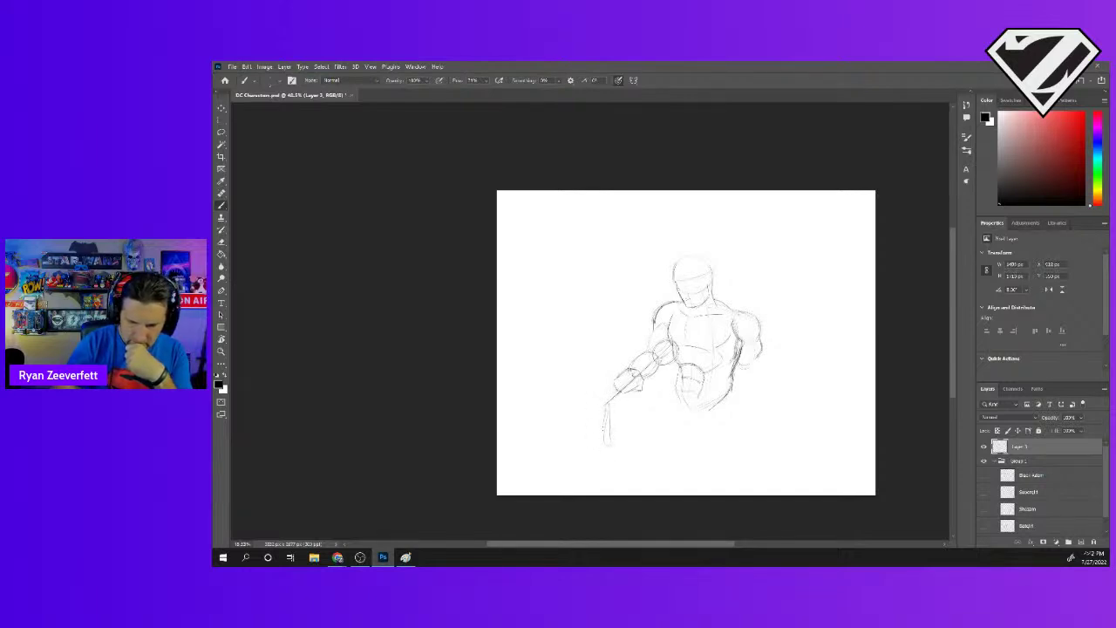
left_click_drag(609, 443, 608, 410)
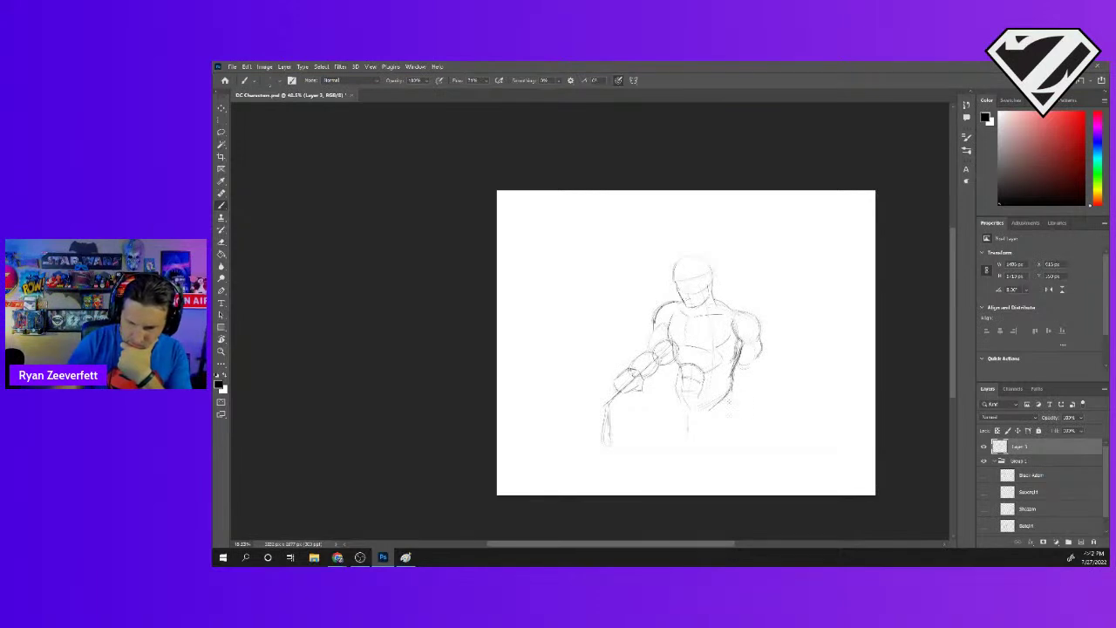
- Sketch the pelvis and two spread thighs running down toward the lower edge of the canvas
left_click_drag(719, 412, 738, 405)
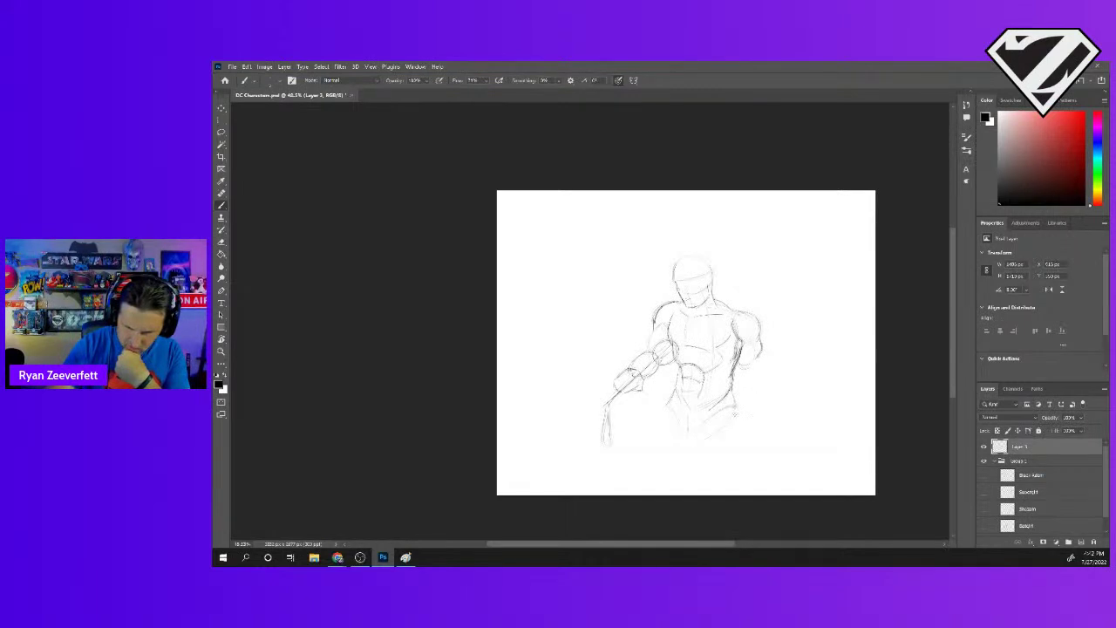
left_click_drag(741, 420, 752, 462)
left_click_drag(742, 418, 755, 469)
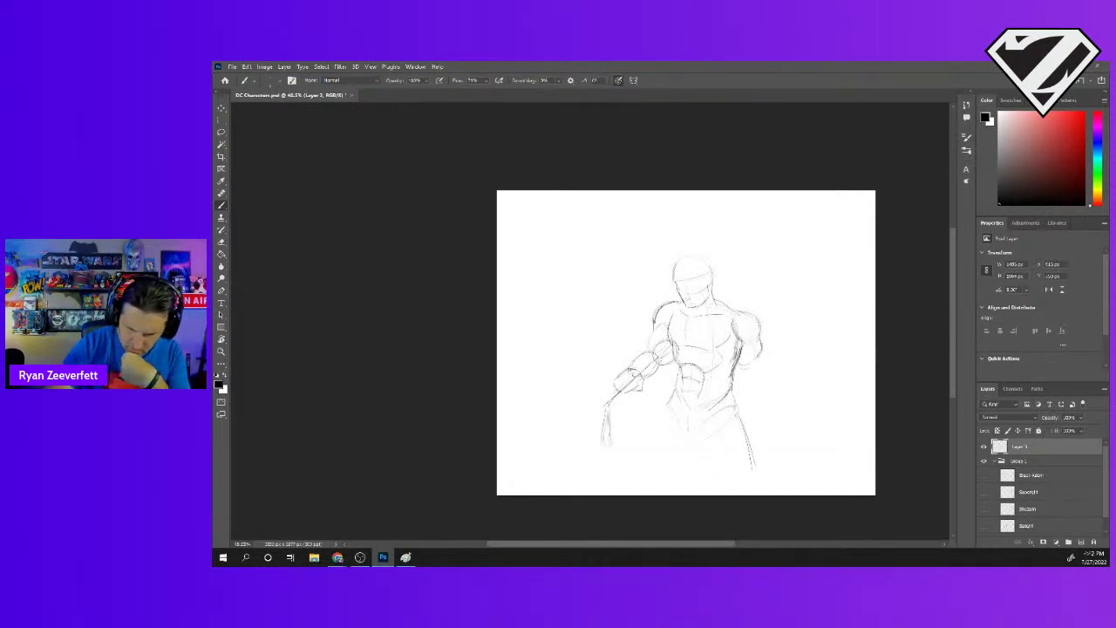
mouse_move(696, 450)
left_mouse_down()
mouse_move(712, 474)
mouse_move(694, 444)
left_mouse_up()
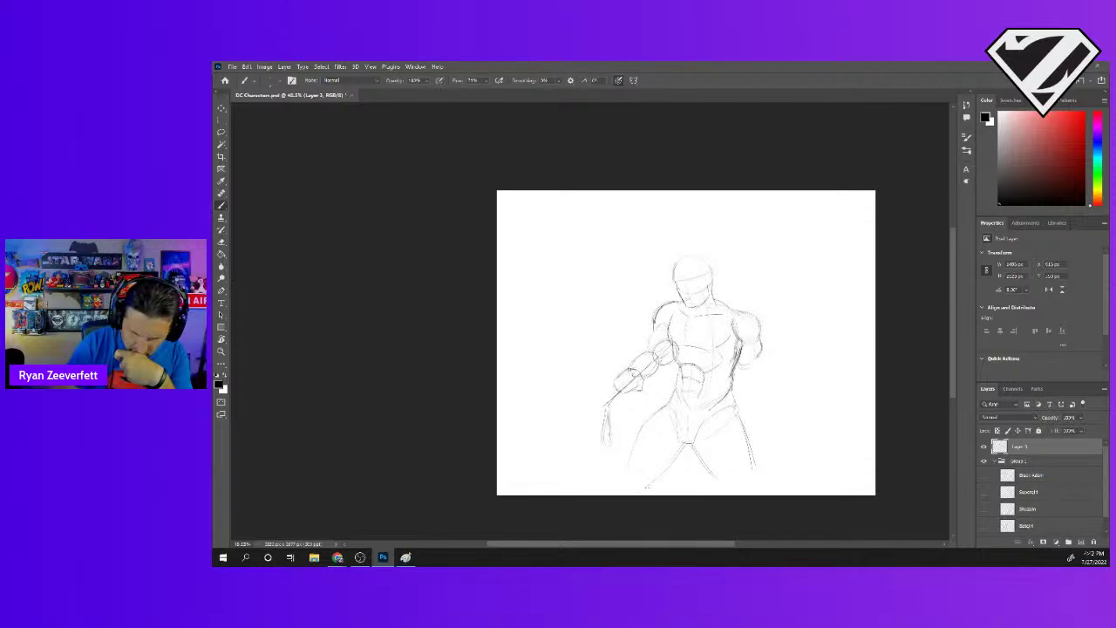
left_click_drag(625, 471, 620, 492)
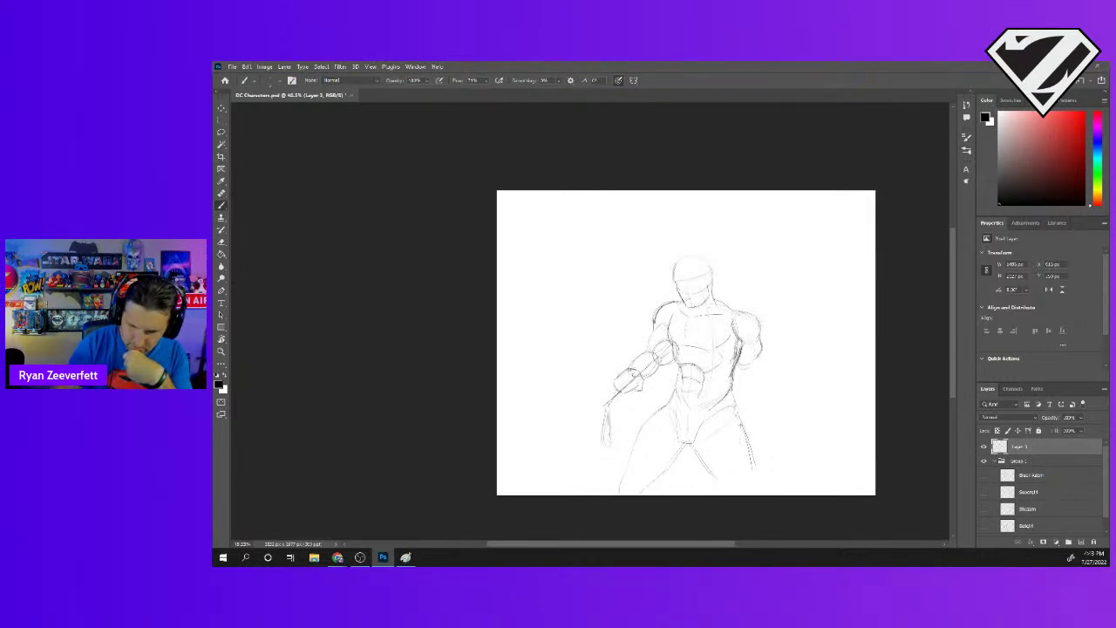
- Erase the outer thigh line below the bent arm, redraw it down to the canvas edge, and refine the opposite thigh
left_click_drag(746, 435, 752, 448)
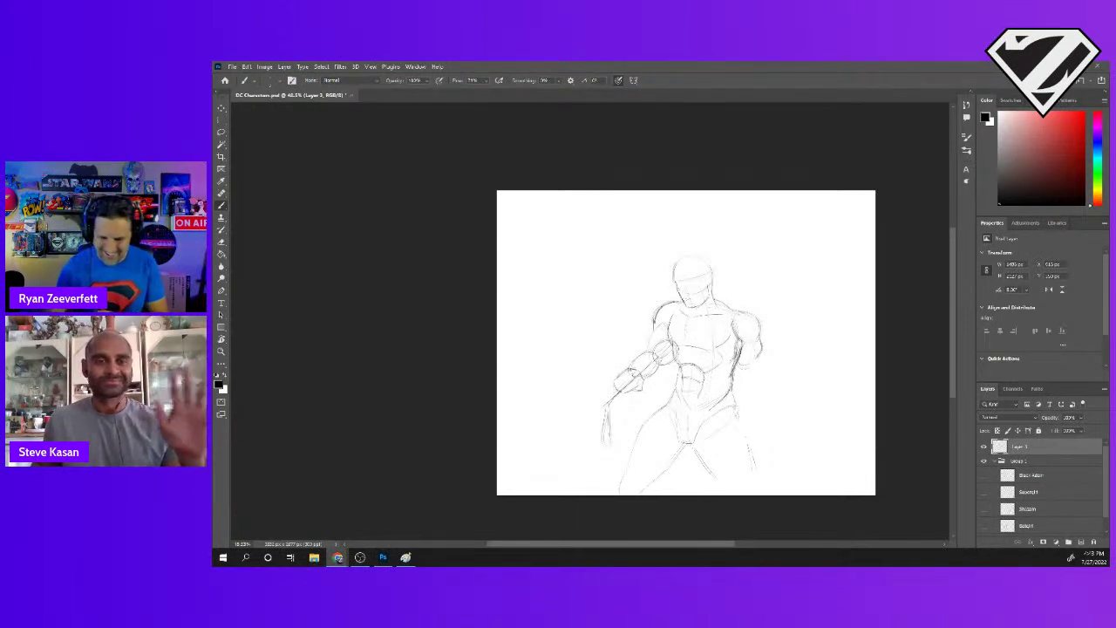
left_click(747, 425)
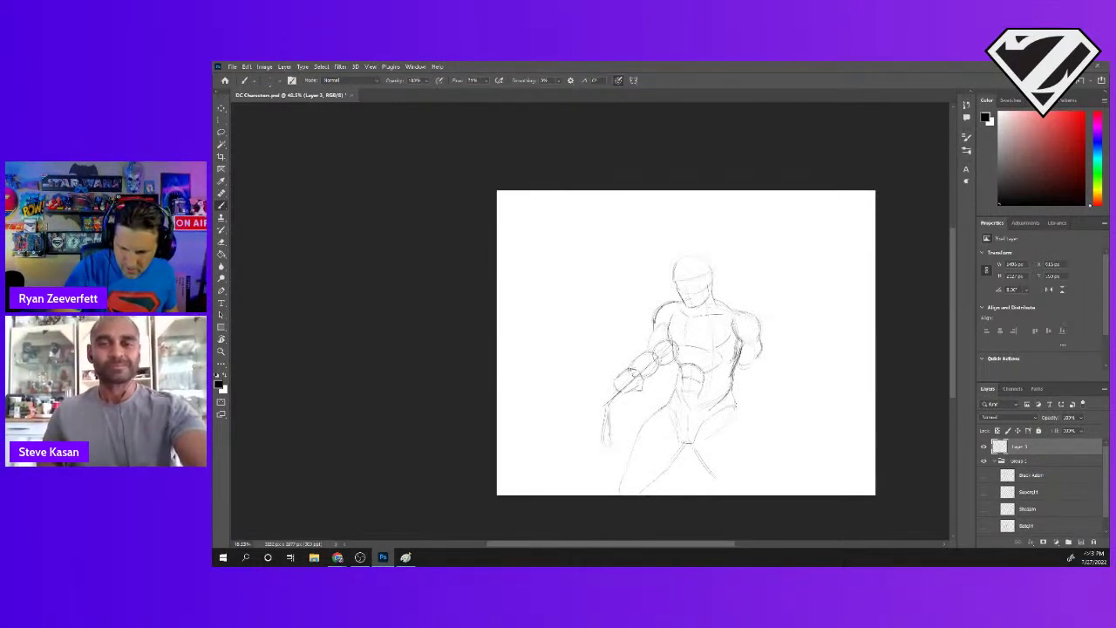
left_click_drag(737, 405, 754, 493)
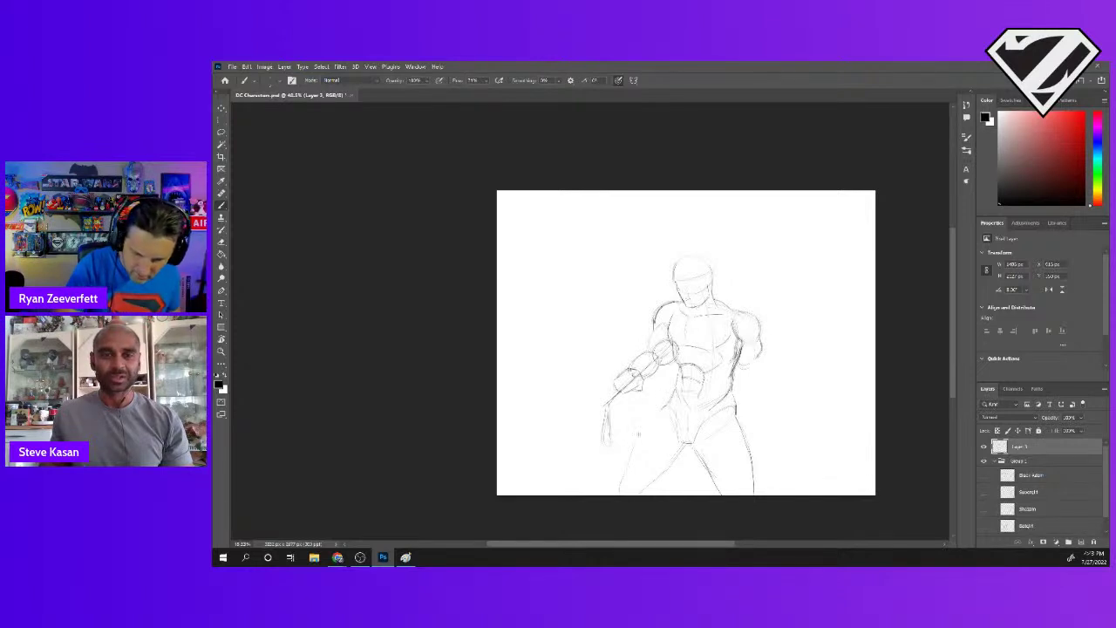
left_click_drag(663, 408, 635, 443)
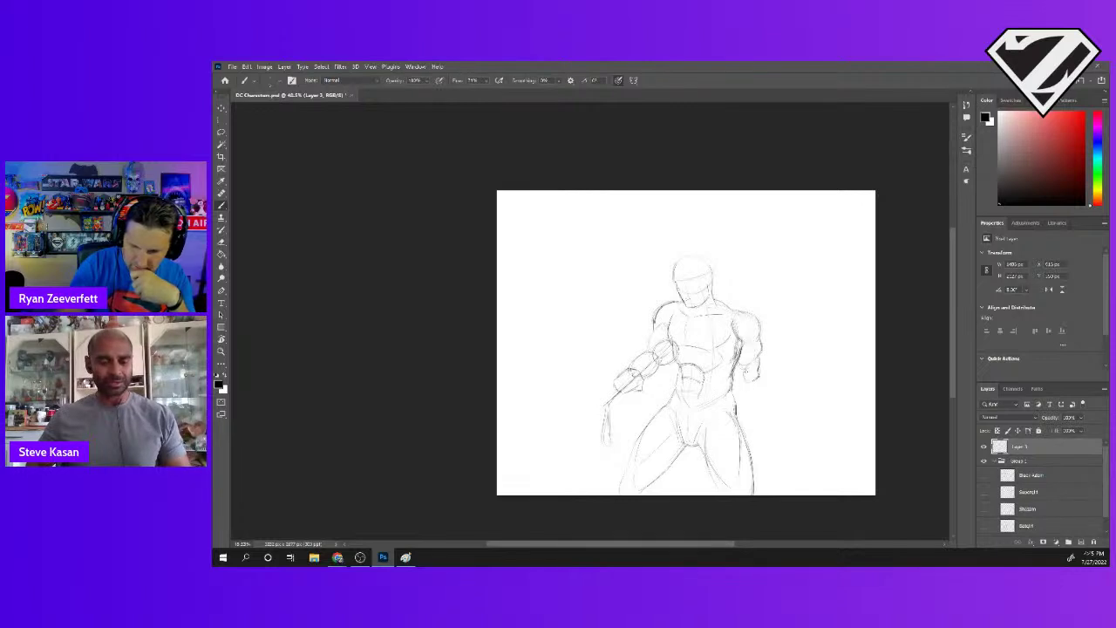
- Sketch the bent forearm across the waist with a rough hand, and erase the hand over the abdomen
left_click_drag(705, 391, 738, 367)
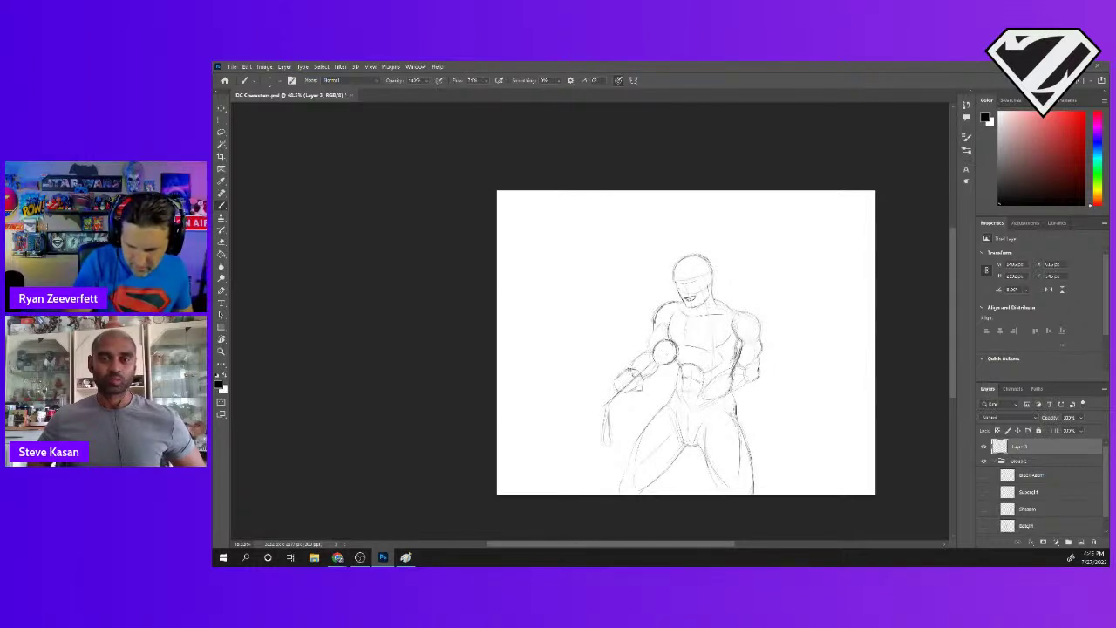
mouse_move(696, 404)
left_mouse_down()
mouse_move(685, 392)
mouse_move(706, 402)
left_mouse_up()
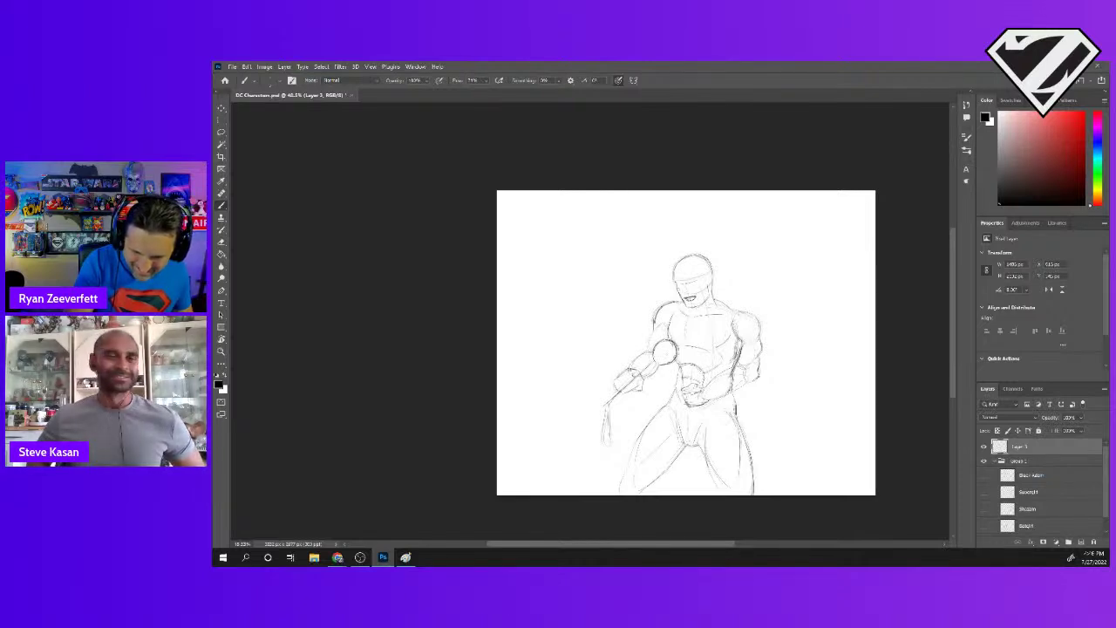
left_click_drag(692, 391, 701, 386)
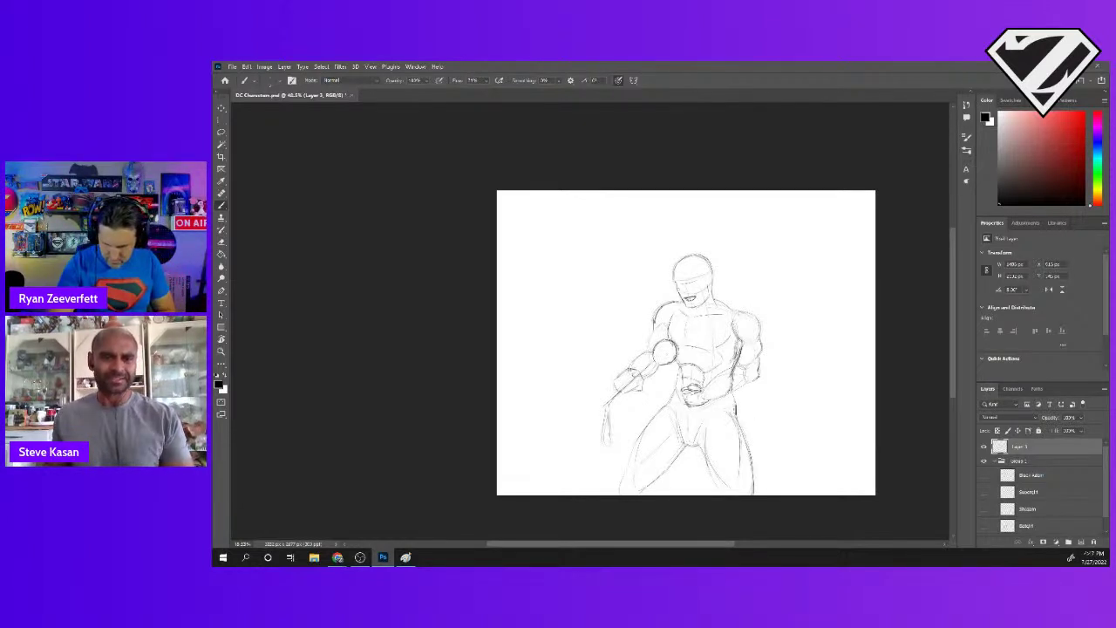
mouse_move(700, 393)
left_mouse_down()
mouse_move(687, 394)
mouse_move(690, 404)
mouse_move(695, 387)
mouse_move(717, 394)
mouse_move(734, 370)
mouse_move(729, 391)
left_mouse_up()
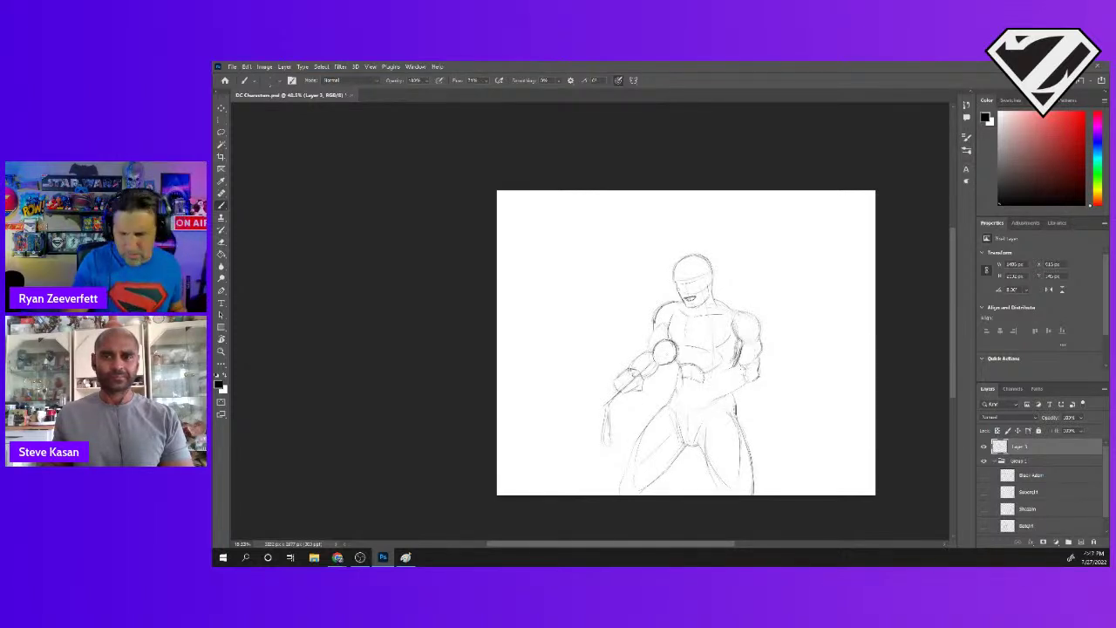
- Redraw the bent forearm with an open hand across the abdomen, and define the mace handle between the fist and round head
left_click_drag(743, 349, 740, 343)
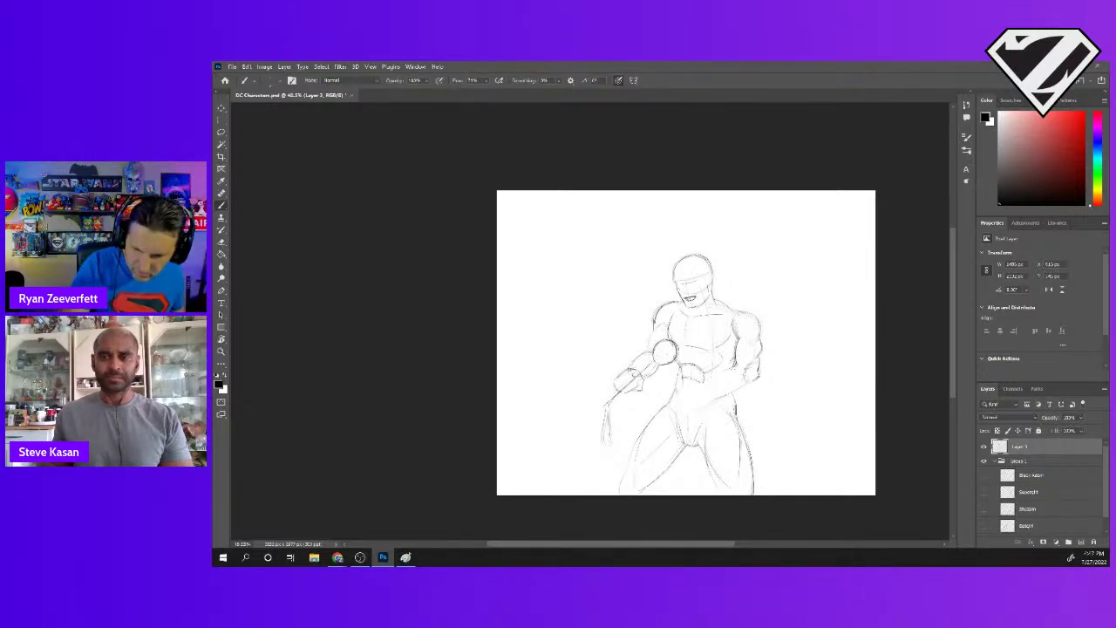
mouse_move(752, 381)
left_mouse_down()
mouse_move(713, 405)
mouse_move(713, 384)
mouse_move(706, 403)
left_mouse_up()
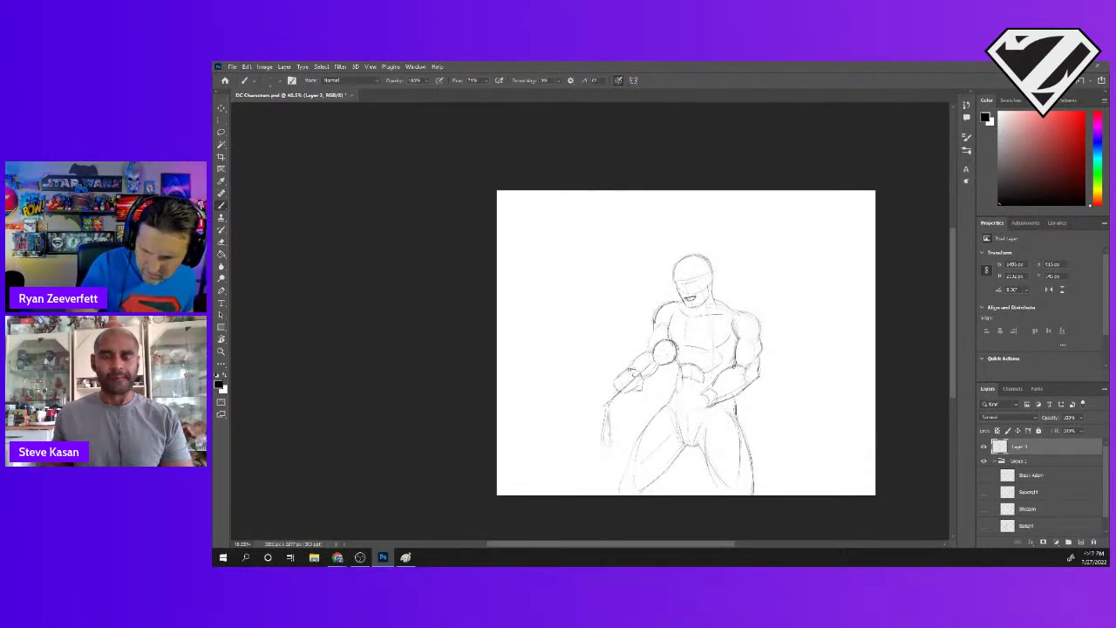
left_click_drag(759, 357, 749, 367)
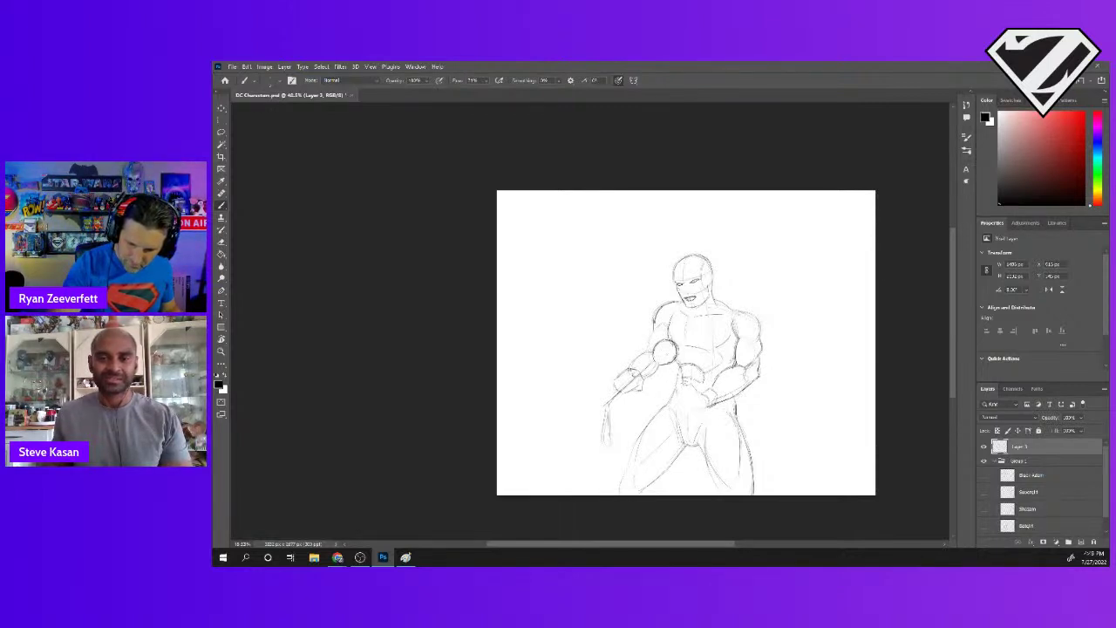
left_click_drag(684, 385, 692, 380)
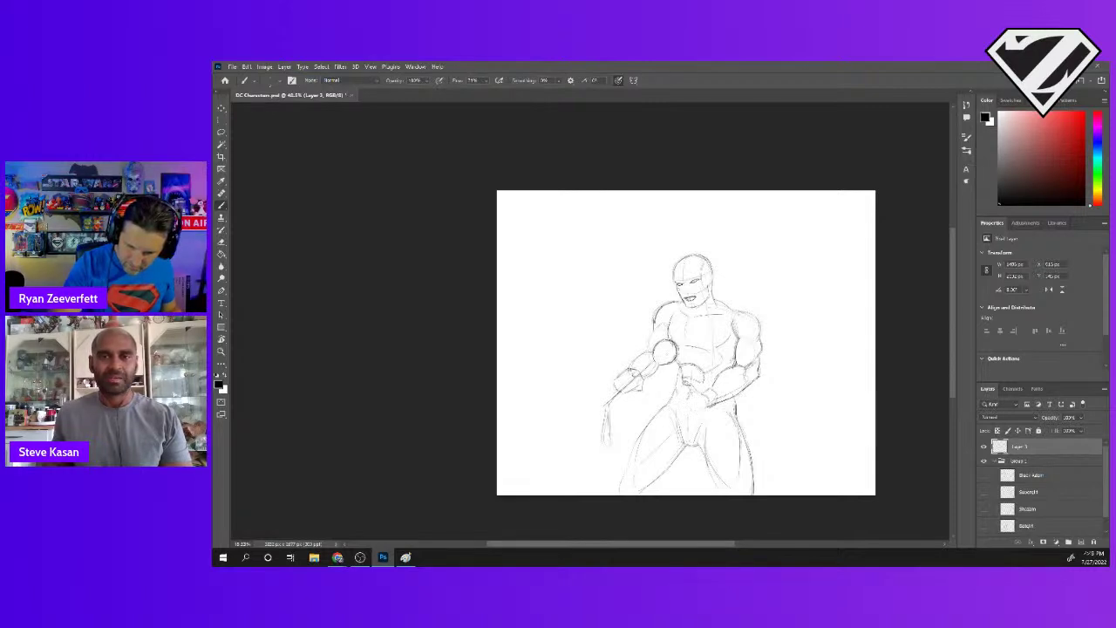
left_click_drag(682, 413, 698, 409)
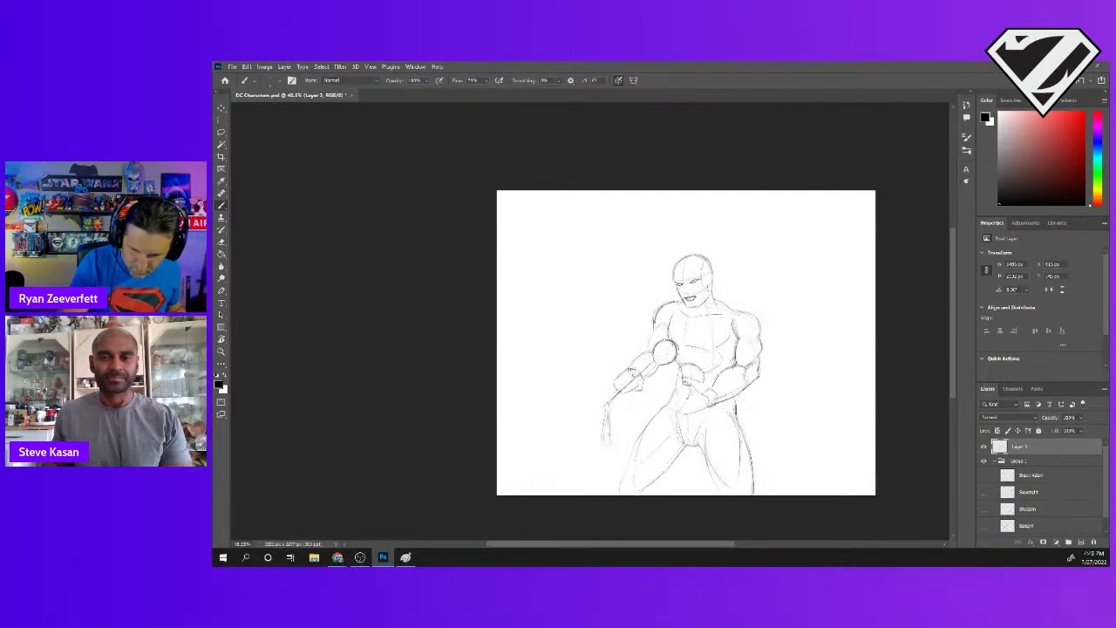
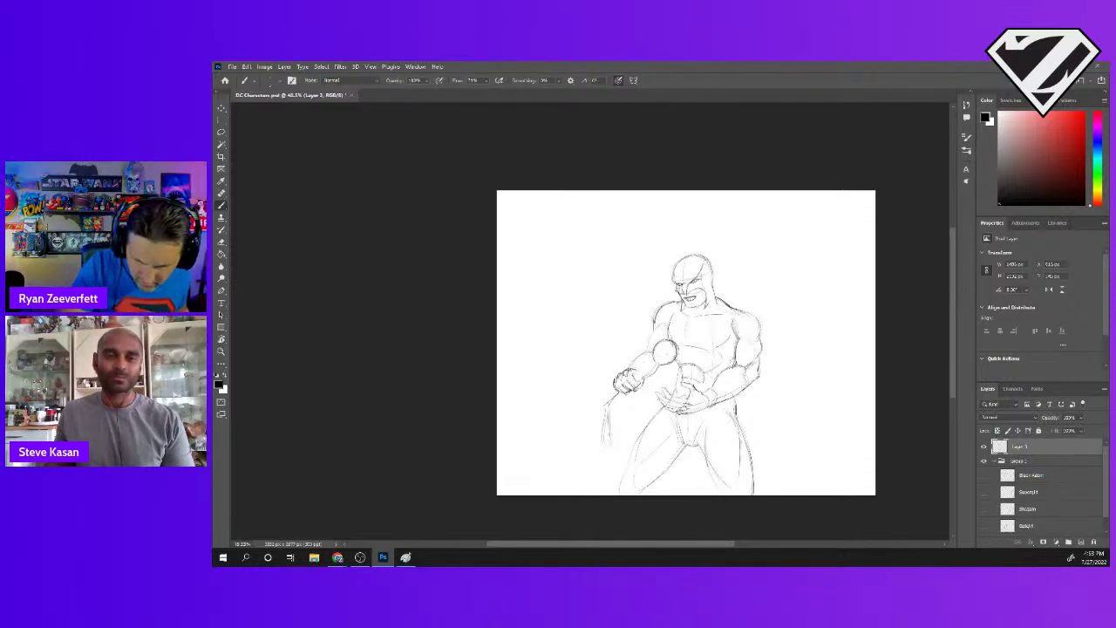
mouse_move(654, 360)
left_mouse_down()
mouse_move(642, 370)
mouse_move(658, 359)
left_mouse_up()
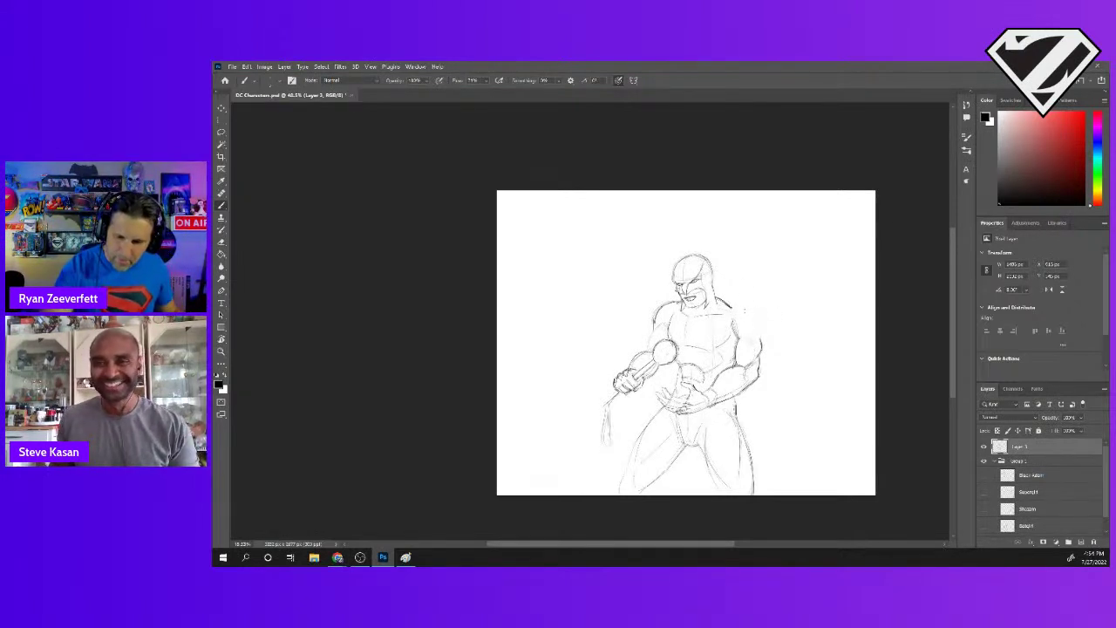
- Redraw the rounded shoulder above the bent arm and the trapezius line sloping from it up to the neck
right_click(760, 336)
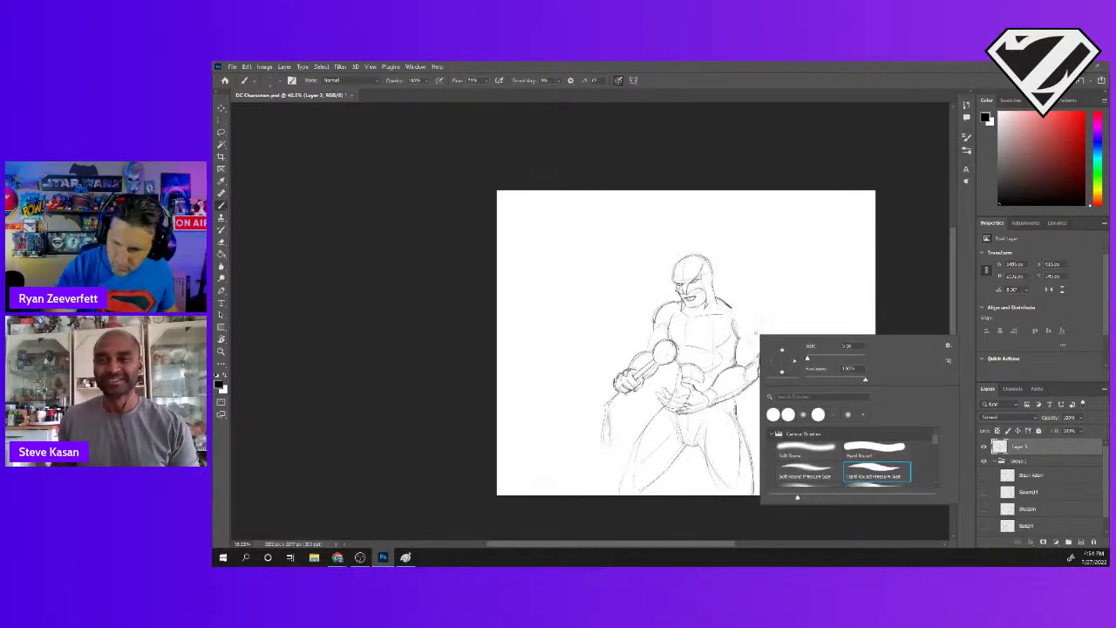
left_click(881, 137)
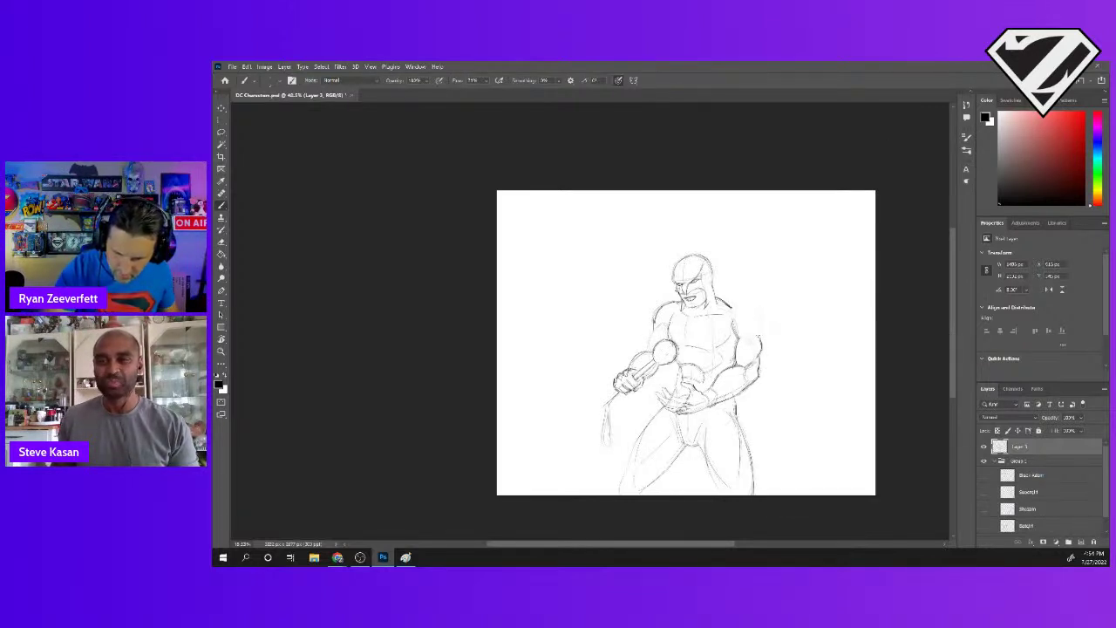
left_click_drag(757, 318, 759, 334)
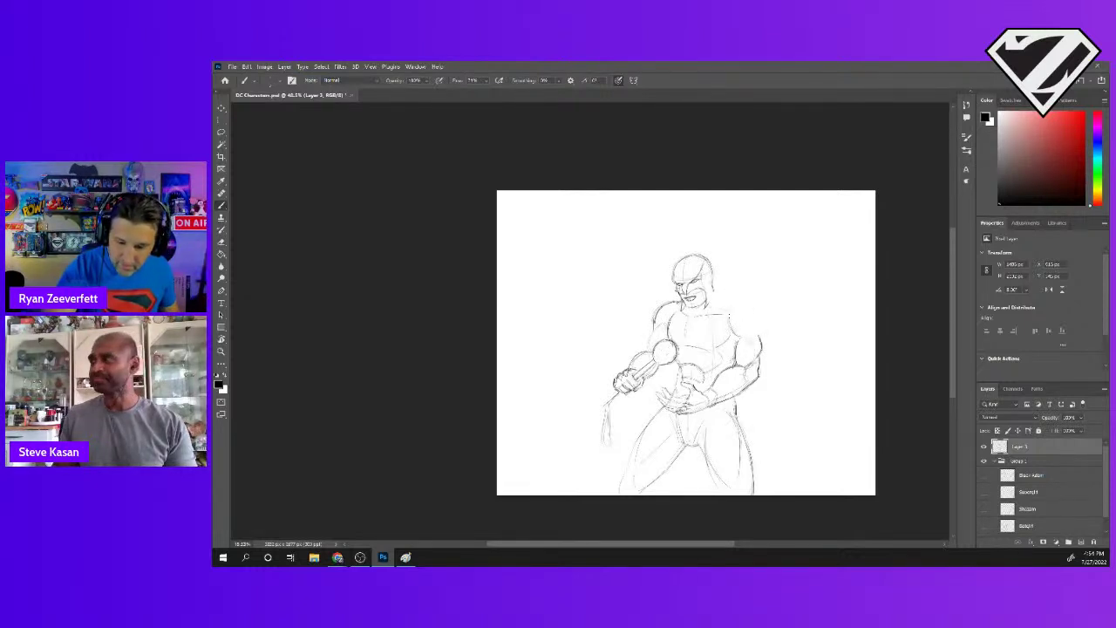
mouse_move(749, 312)
left_mouse_down()
mouse_move(733, 310)
mouse_move(761, 336)
left_mouse_up()
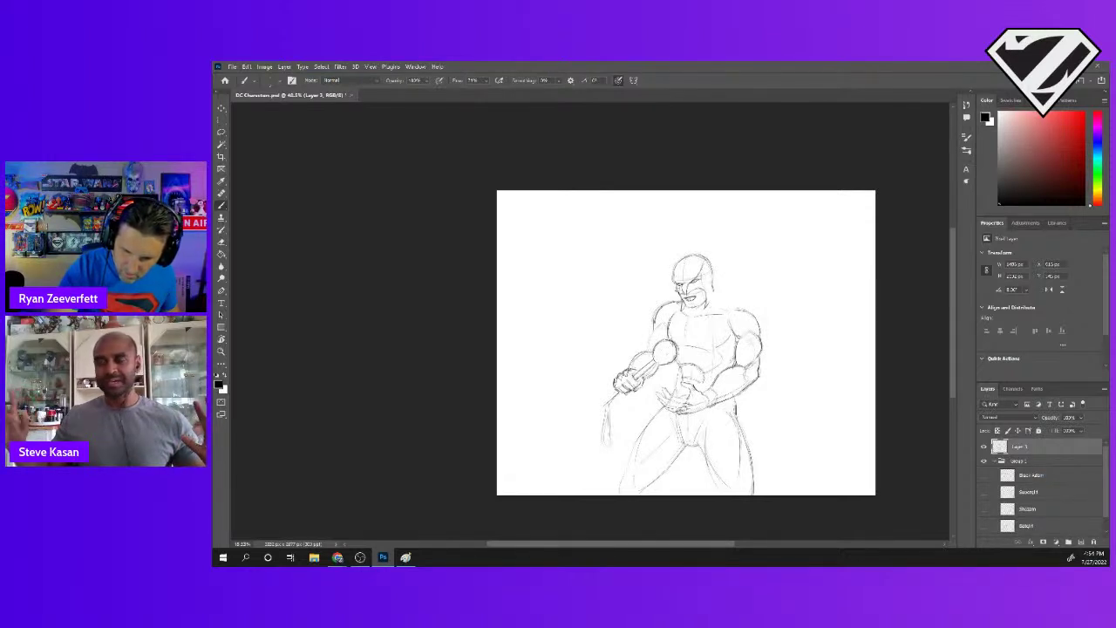
left_click_drag(743, 336, 755, 339)
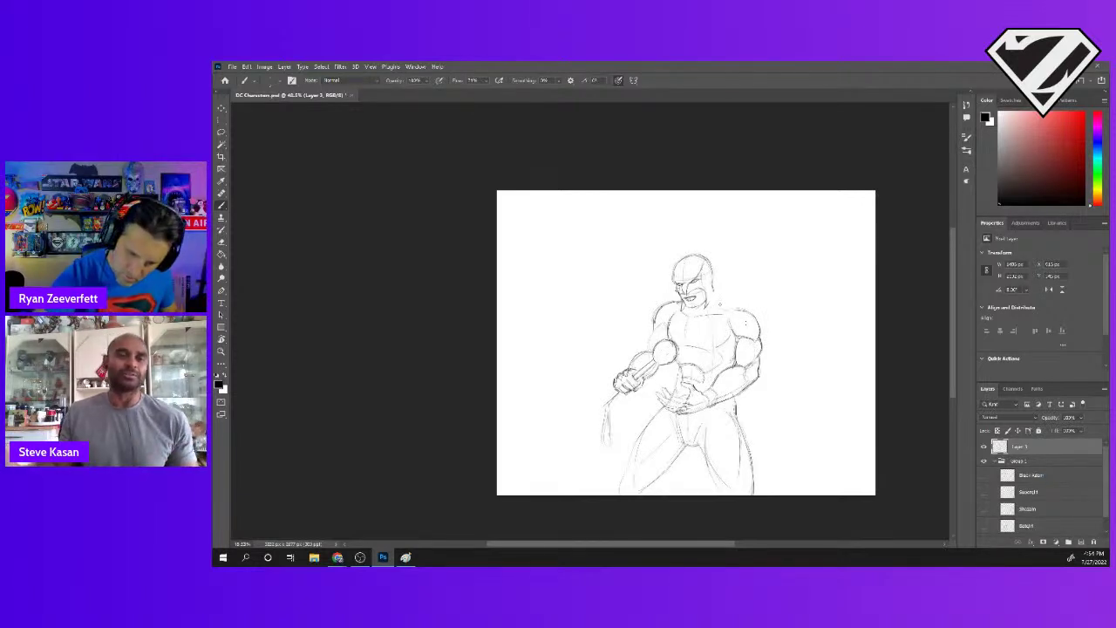
left_click_drag(715, 297, 737, 309)
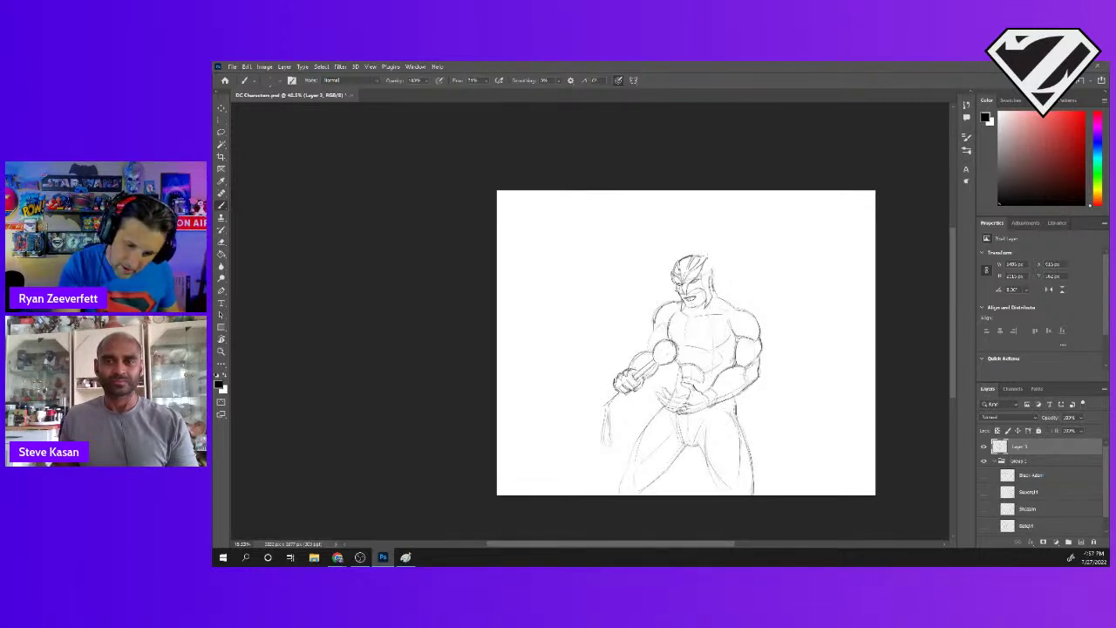
- Draw a helmet with a crest over the brow and a tall pointed feathered wing on each side of the head
left_click_drag(695, 248, 703, 256)
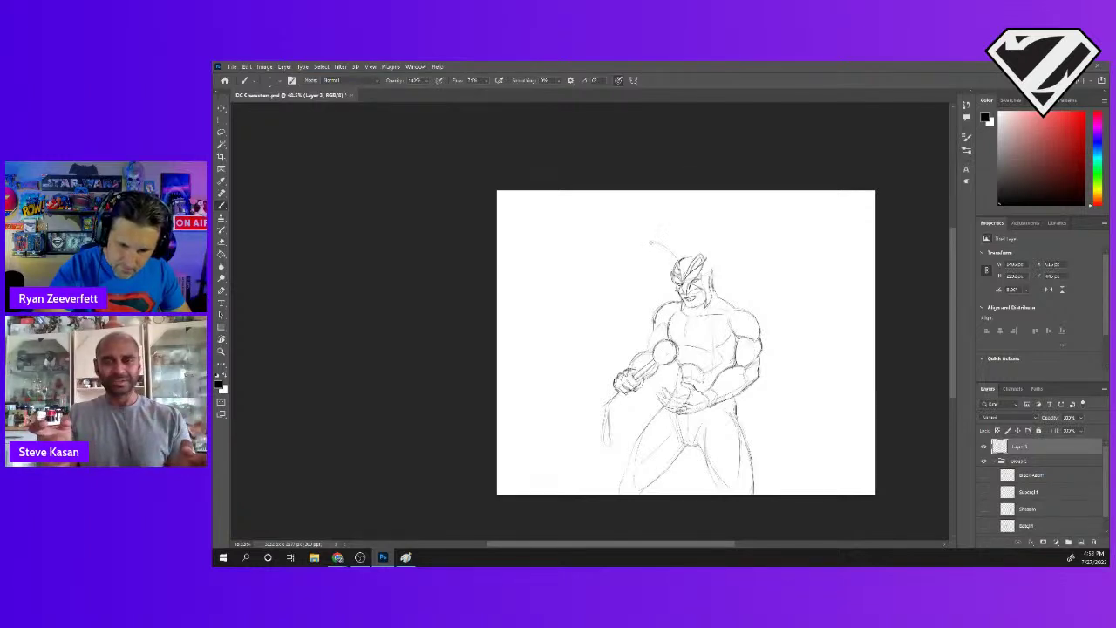
left_click_drag(661, 245, 672, 259)
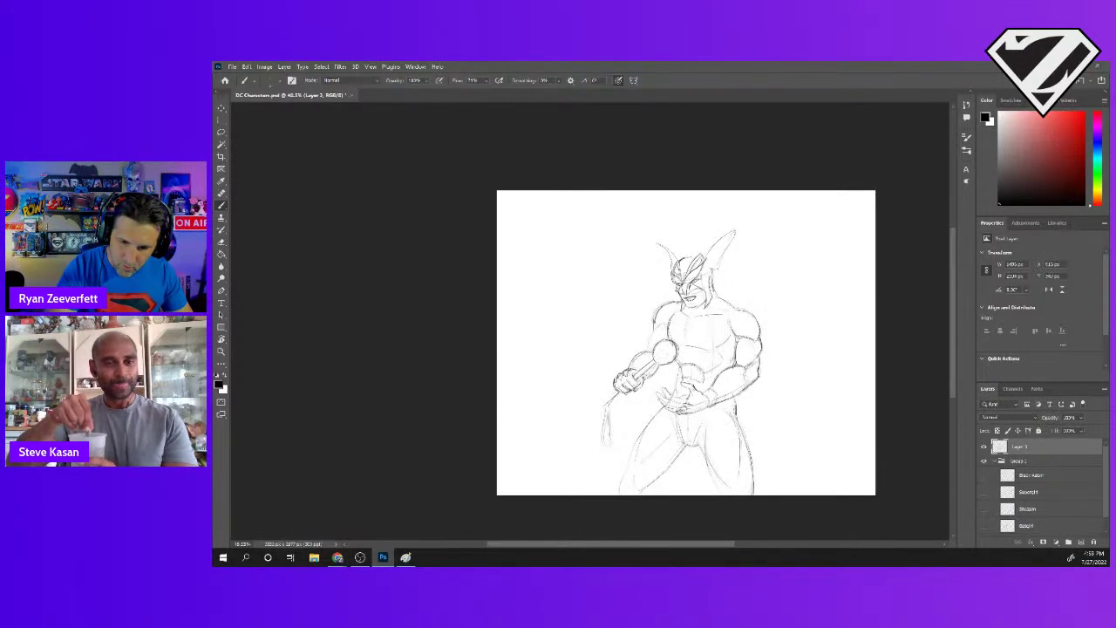
left_click_drag(729, 245, 721, 260)
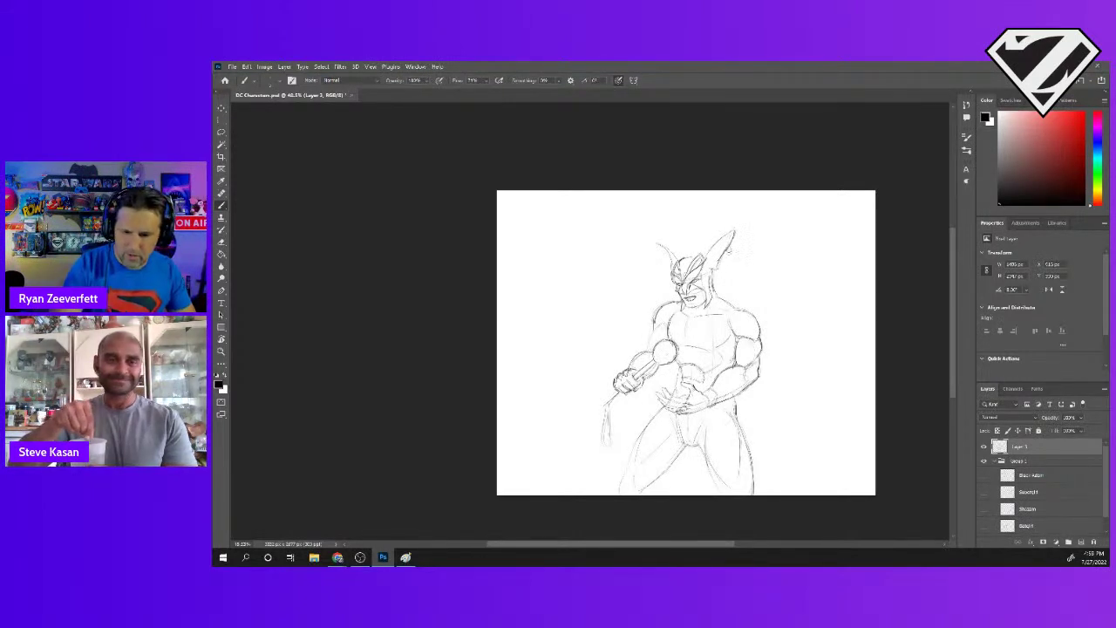
mouse_move(734, 247)
left_mouse_down()
mouse_move(725, 258)
mouse_move(736, 241)
left_mouse_up()
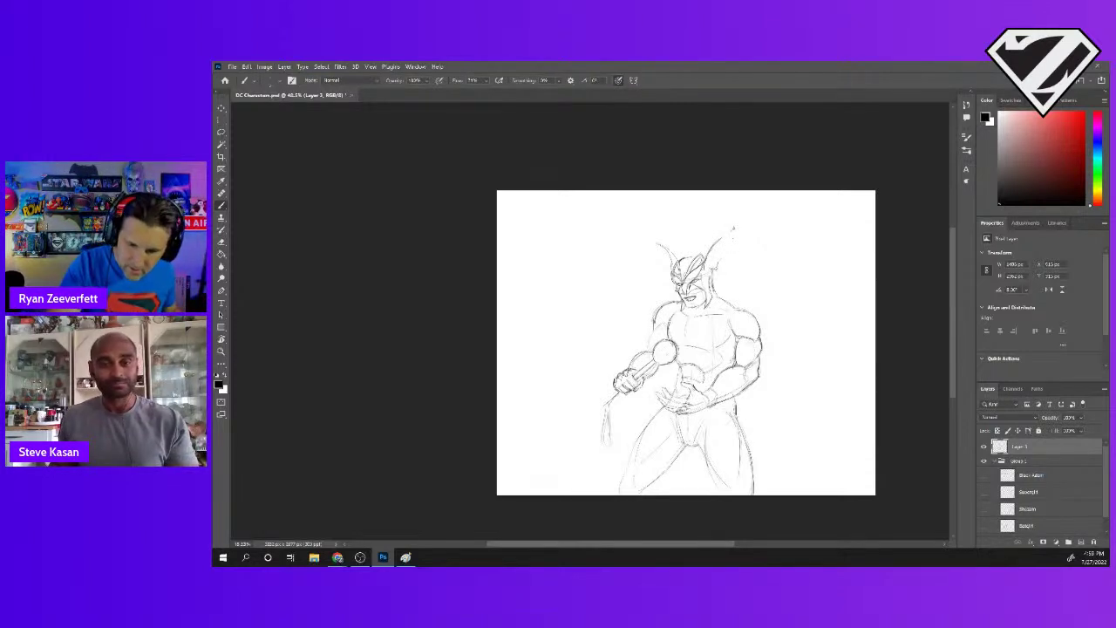
right_click(732, 229)
key("Escape")
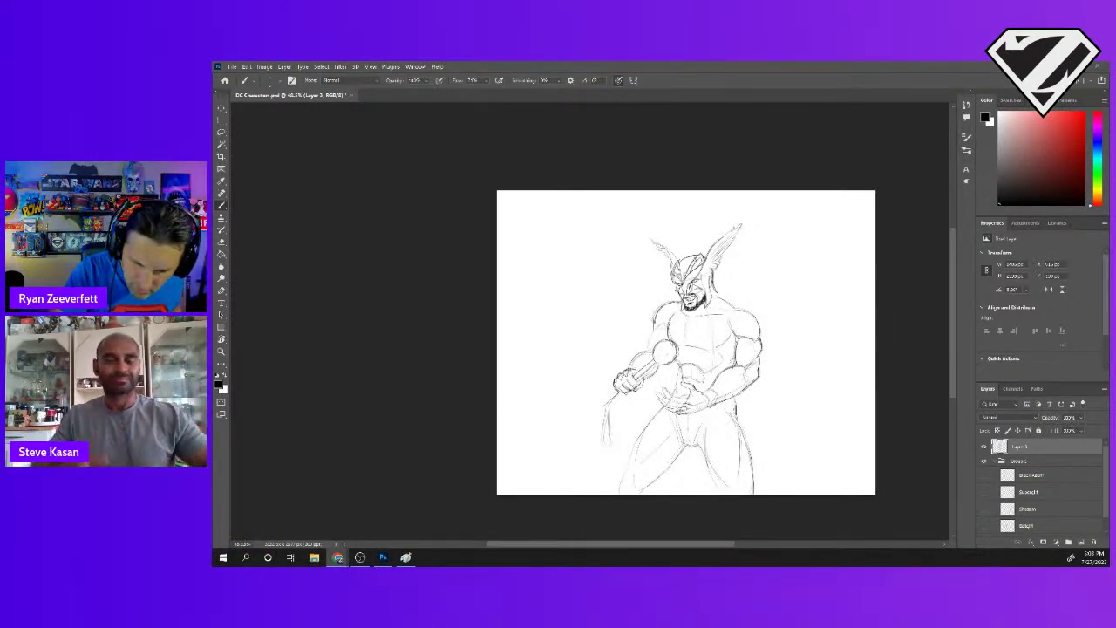
- Sketch armor plating over the bent arm's shoulder and a round emblem at the center of the chest
key("alt+Tab")
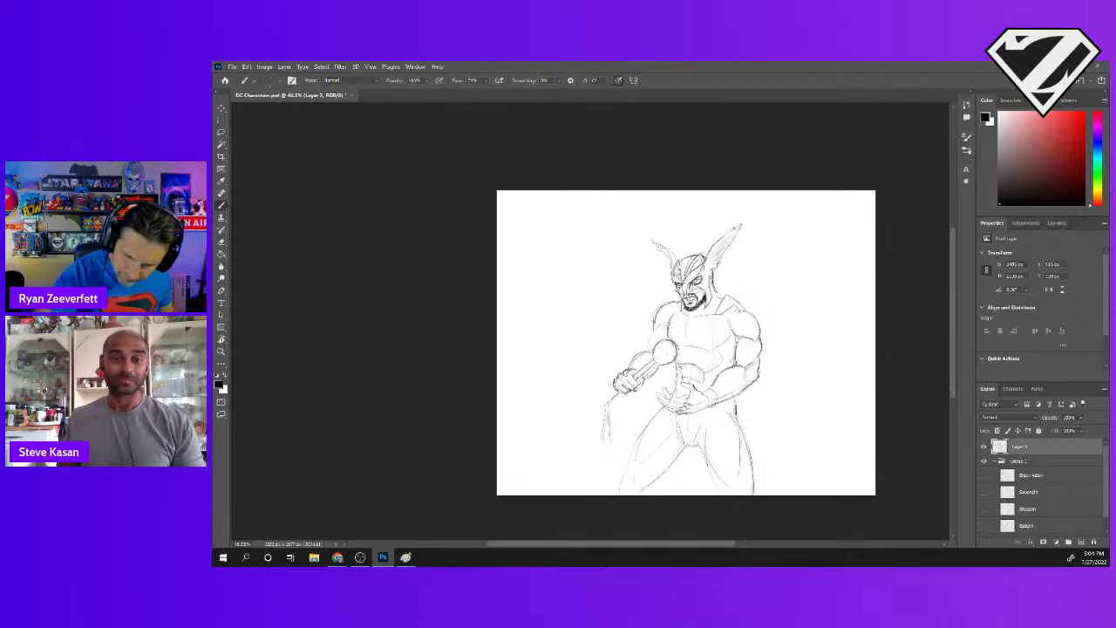
left_click_drag(733, 313, 752, 305)
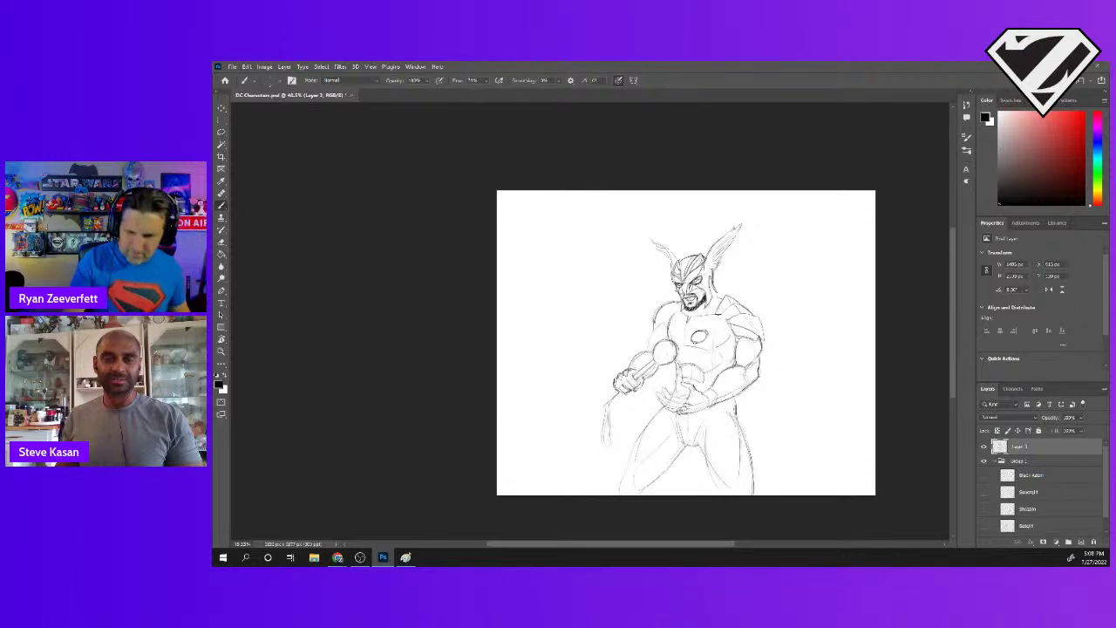
left_click_drag(693, 335, 697, 341)
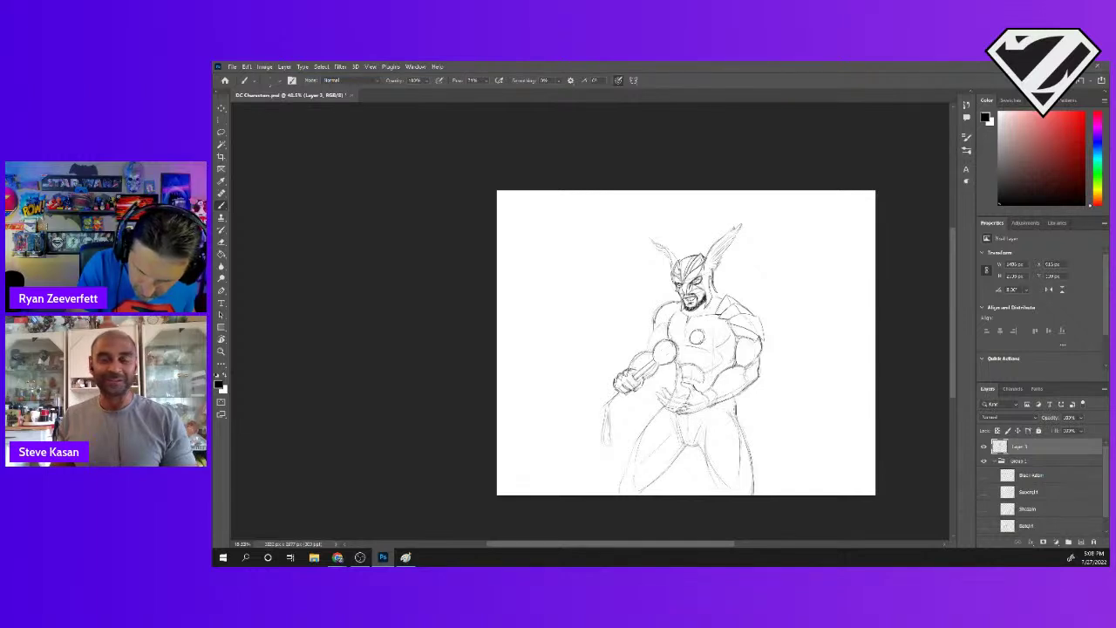
left_click_drag(703, 330, 707, 340)
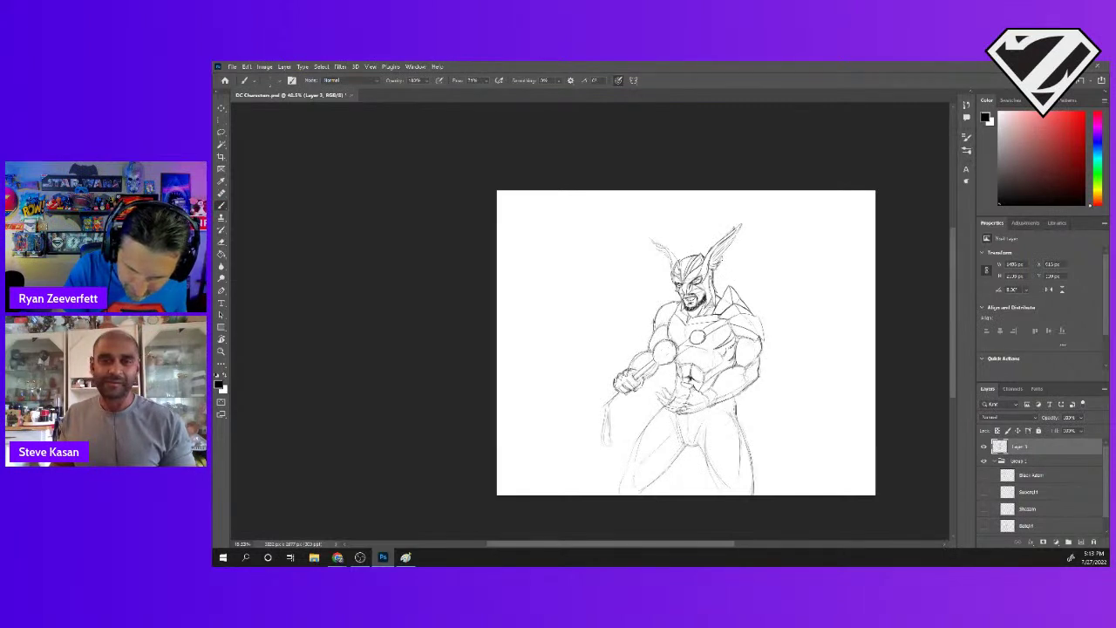
- Darken and refine the feathered edges of both helmet wings, and add band lines around the mace arm's forearm
left_click_drag(737, 237, 712, 260)
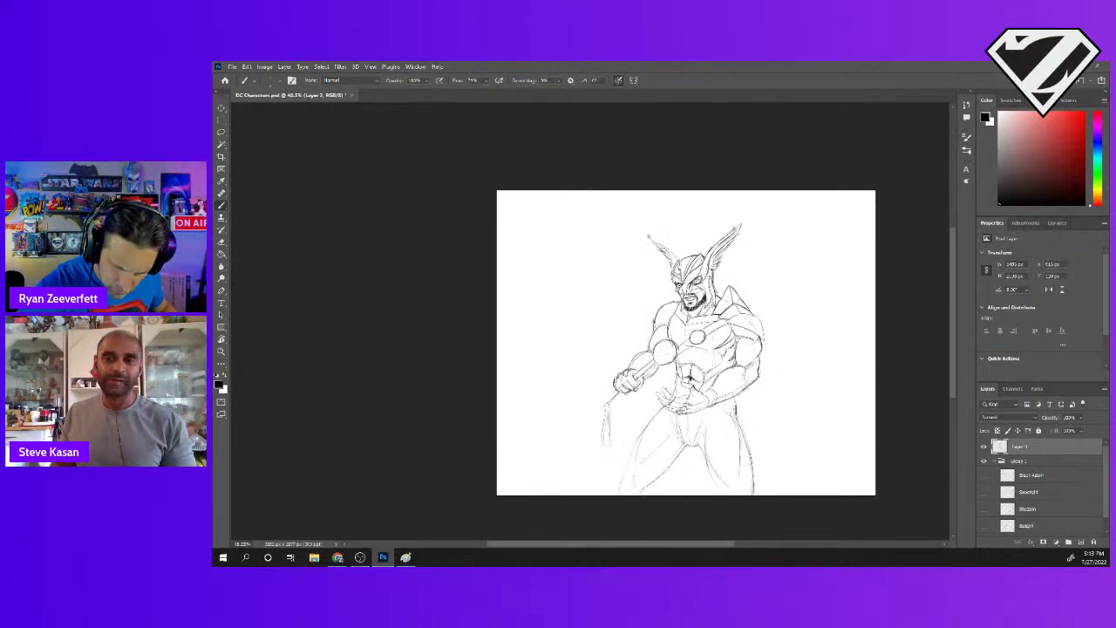
left_click_drag(647, 234, 671, 252)
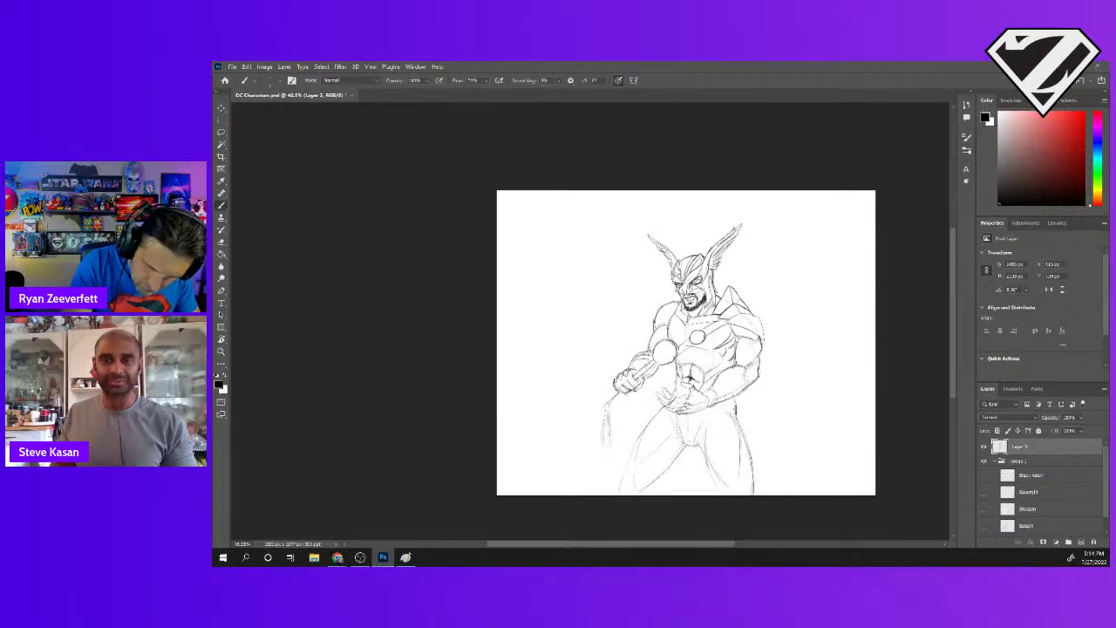
left_click_drag(632, 365, 641, 360)
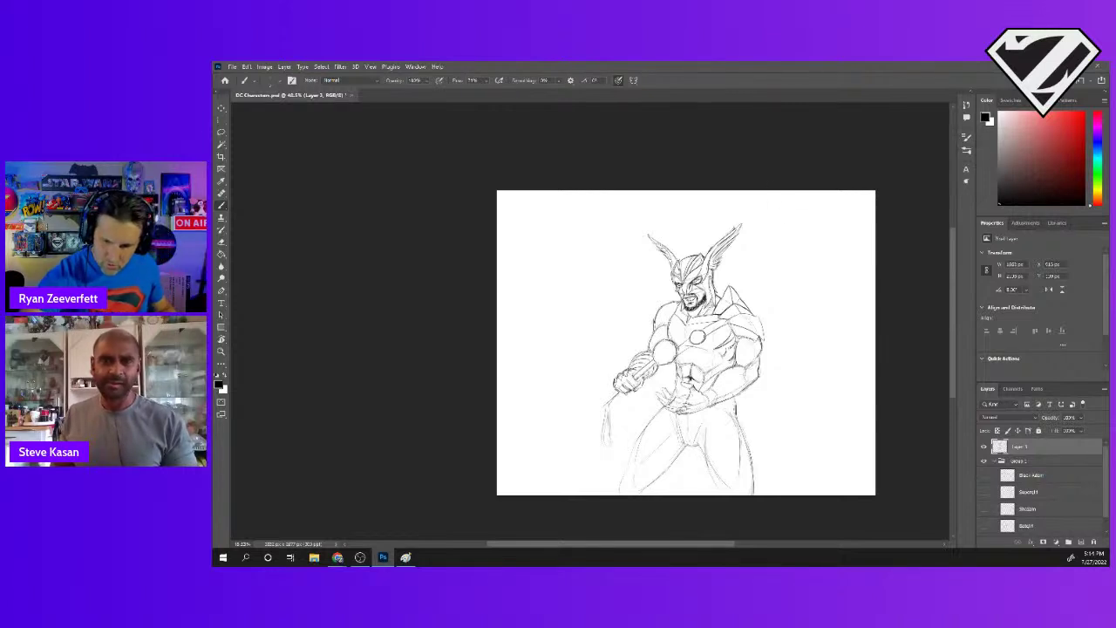
left_click_drag(770, 210, 788, 222)
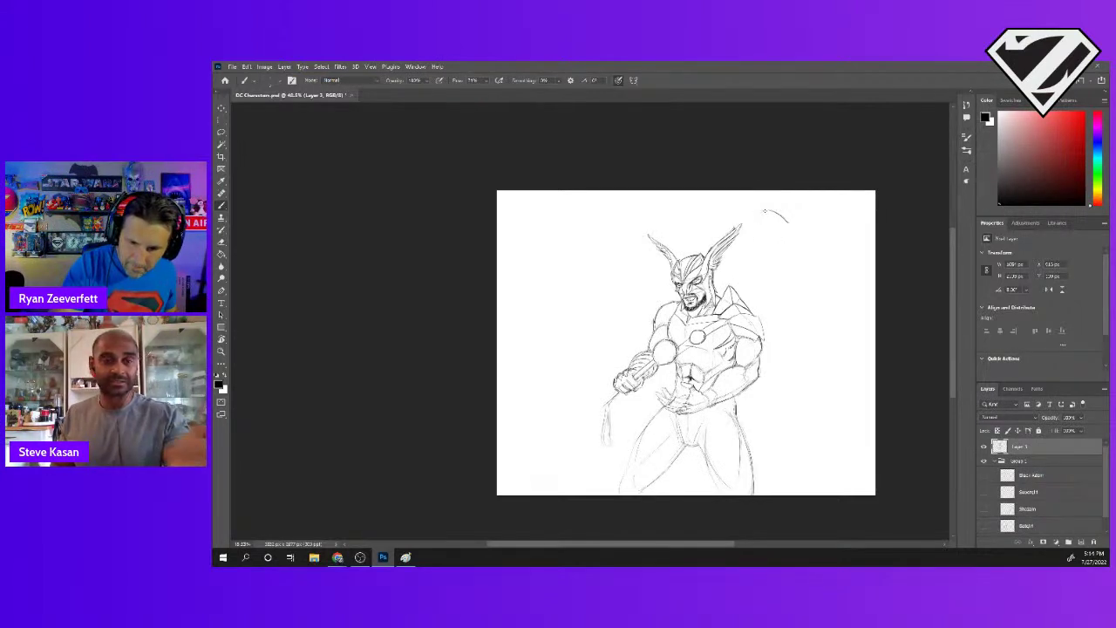
left_click_drag(755, 213, 739, 230)
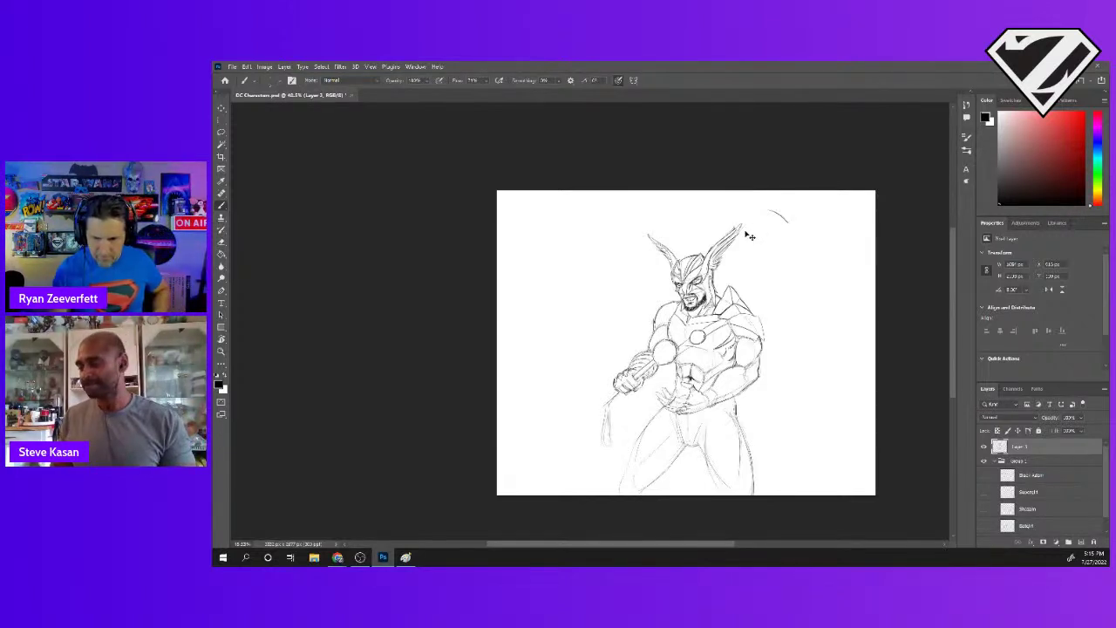
key("ctrl+z")
key("ctrl+z")
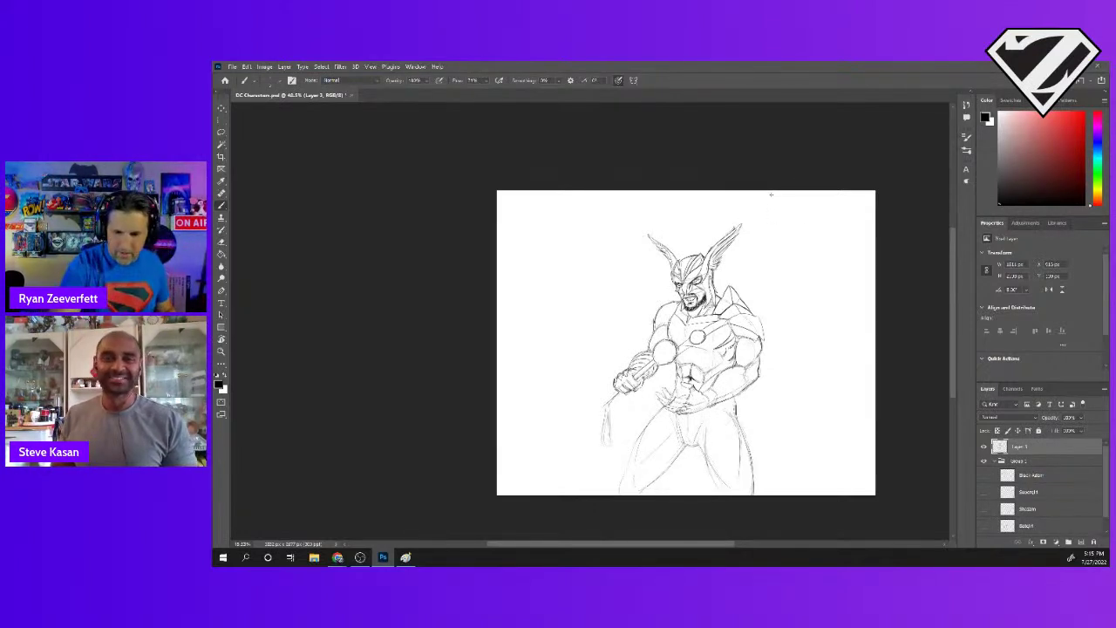
- Create a new layer above the figure and sketch two large arched wing outlines rising behind the shoulders to the canvas's upper edge
left_click(1081, 542)
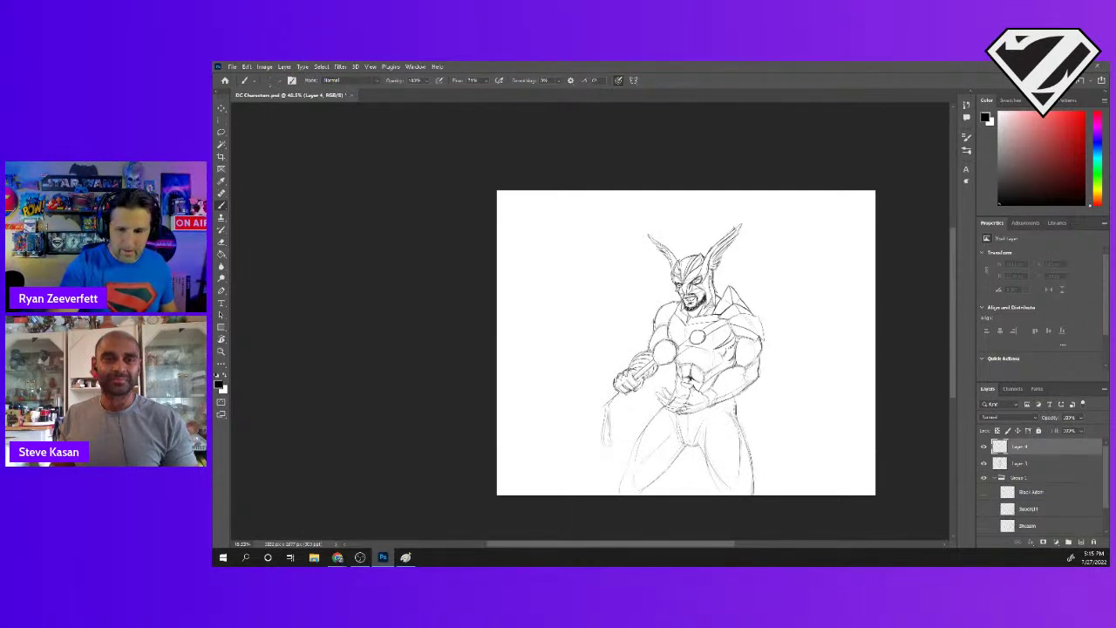
mouse_move(748, 232)
left_mouse_down()
mouse_move(752, 198)
mouse_move(739, 261)
left_mouse_up()
left_click_drag(751, 197, 858, 402)
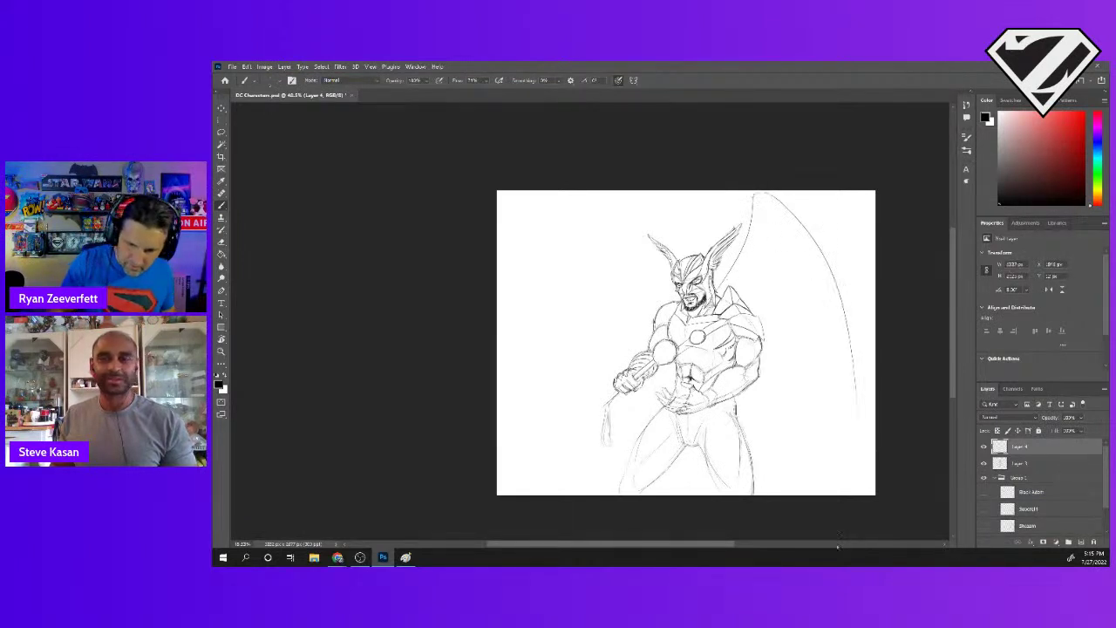
left_click_drag(660, 197, 663, 237)
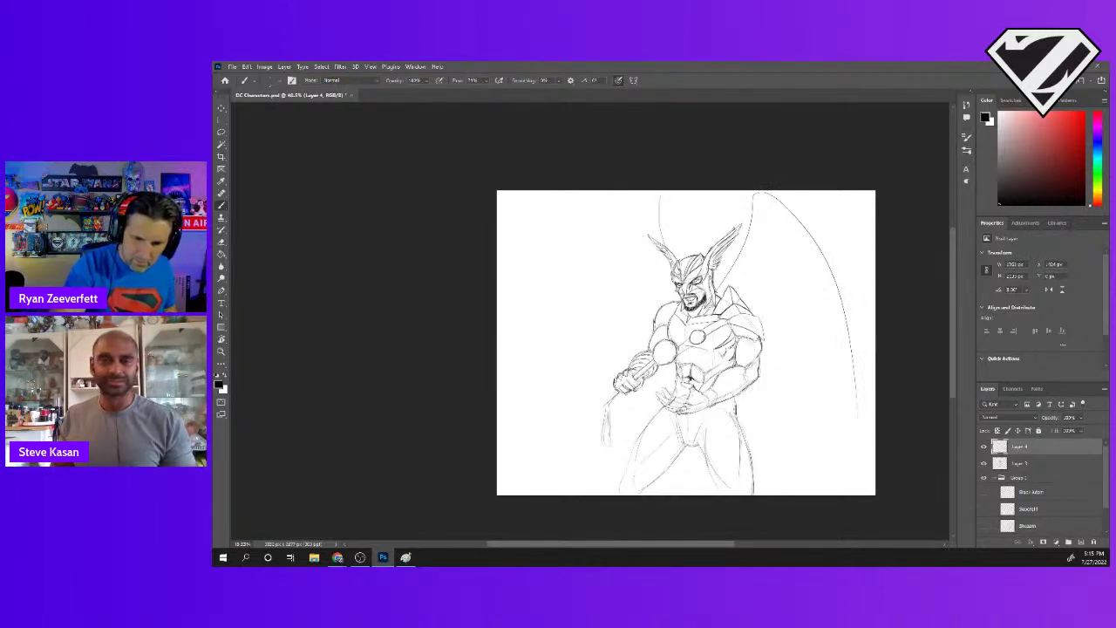
mouse_move(650, 192)
left_mouse_down()
mouse_move(629, 201)
mouse_move(530, 423)
left_mouse_up()
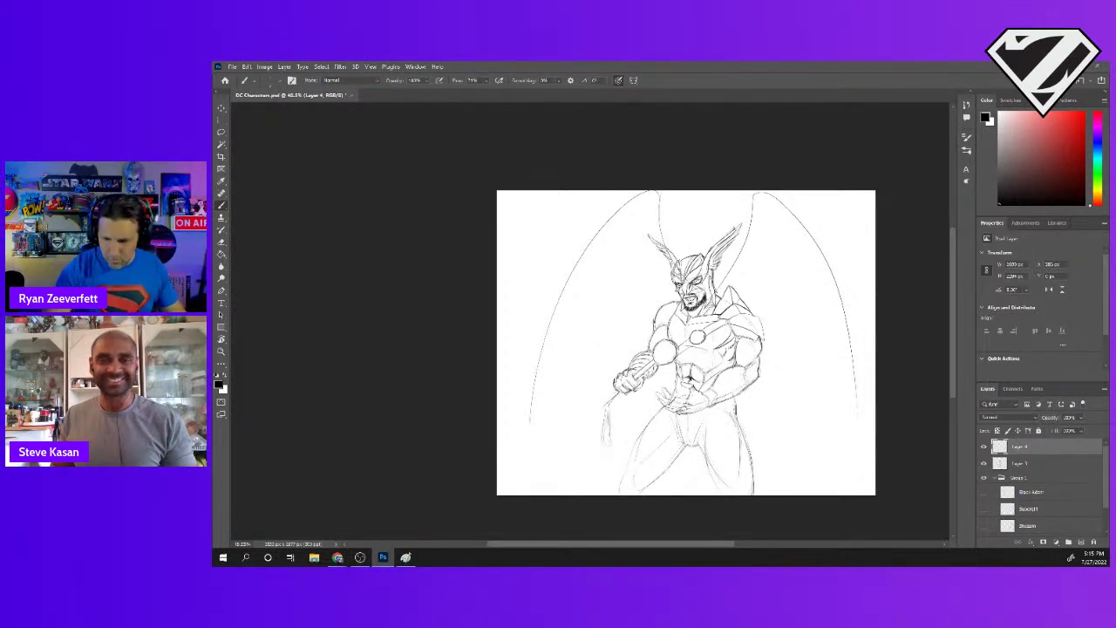
- Extend the outer contours of both large wings in a slight inward curve down to the canvas's lower edge
left_click_drag(857, 420, 860, 493)
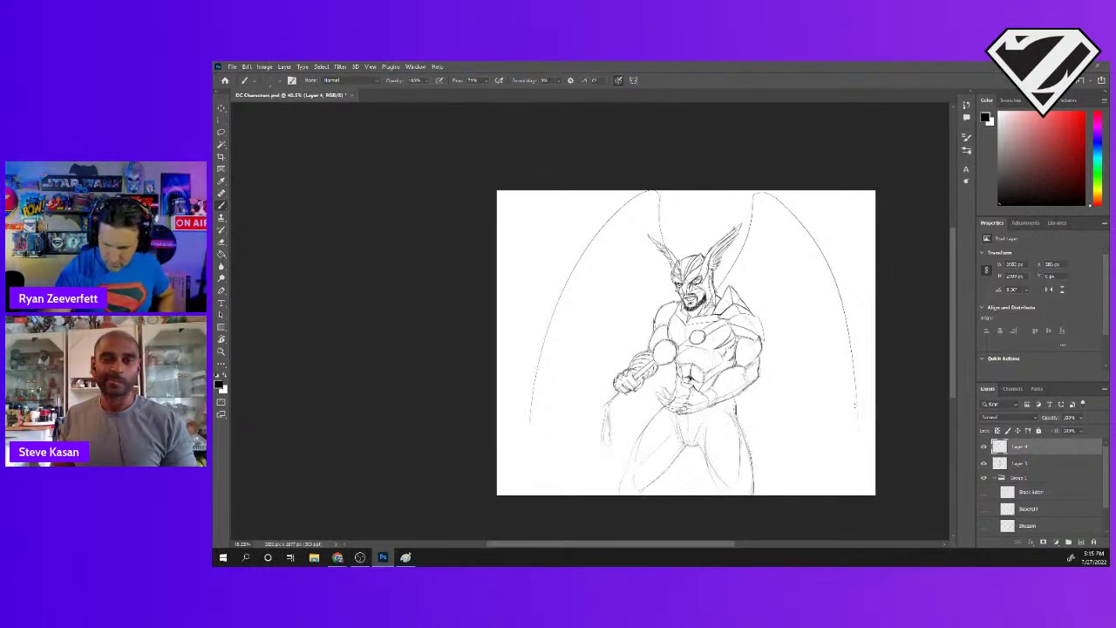
left_click_drag(855, 381, 844, 493)
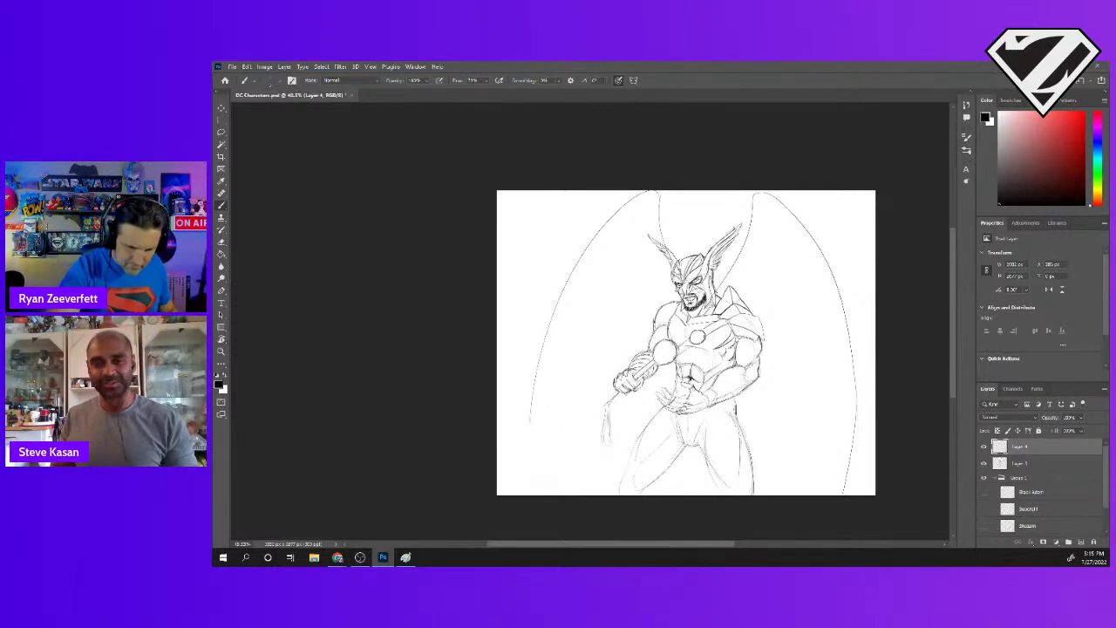
left_click_drag(528, 431, 536, 495)
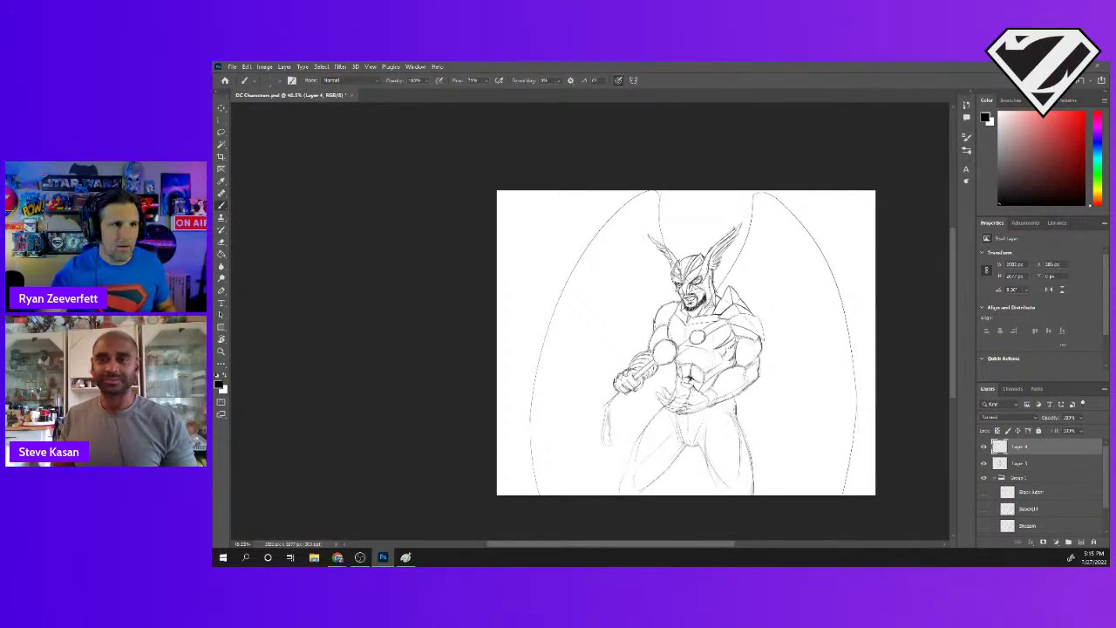
left_click(338, 556)
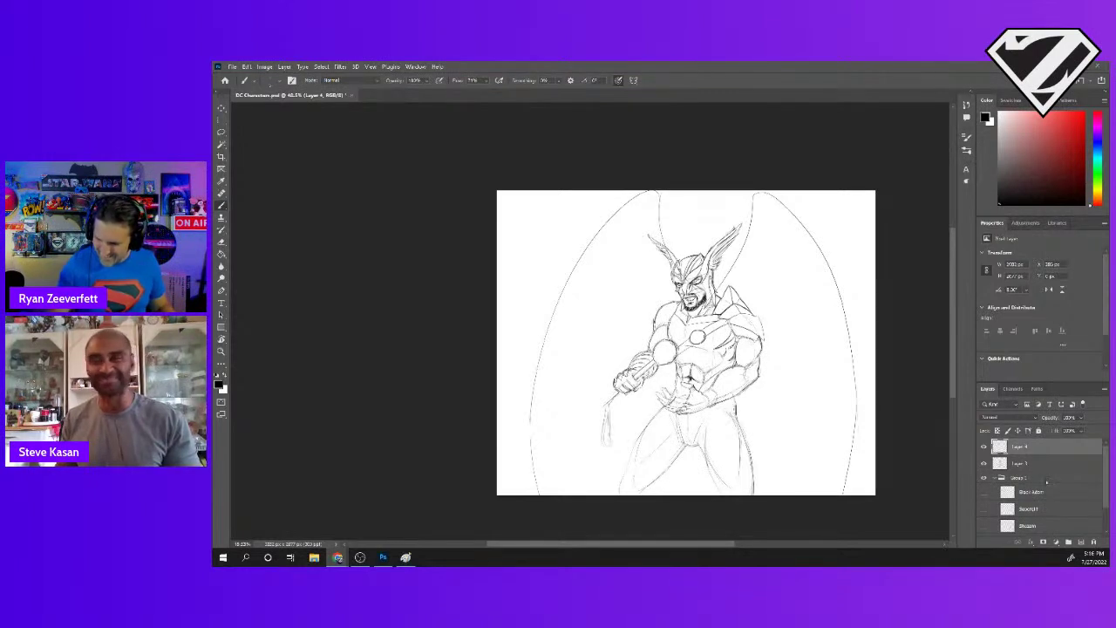
- Create a new layer and sketch overlapping feathers along the upper outer edge and top of the wing on the mace-arm side
left_click(1080, 541)
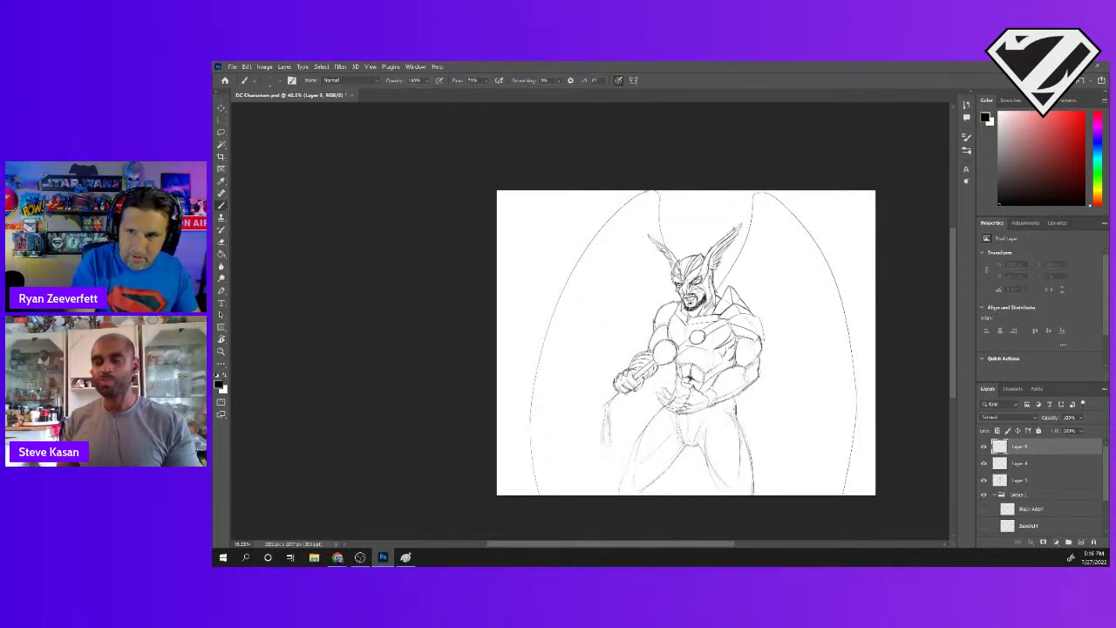
left_click_drag(646, 192, 617, 202)
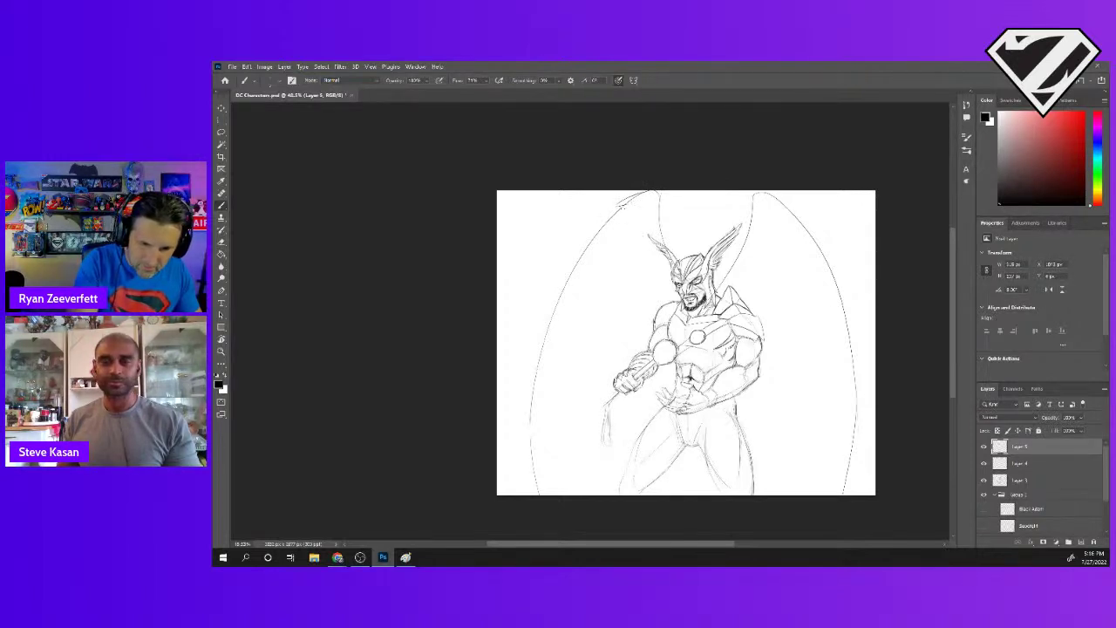
left_click_drag(623, 199, 607, 210)
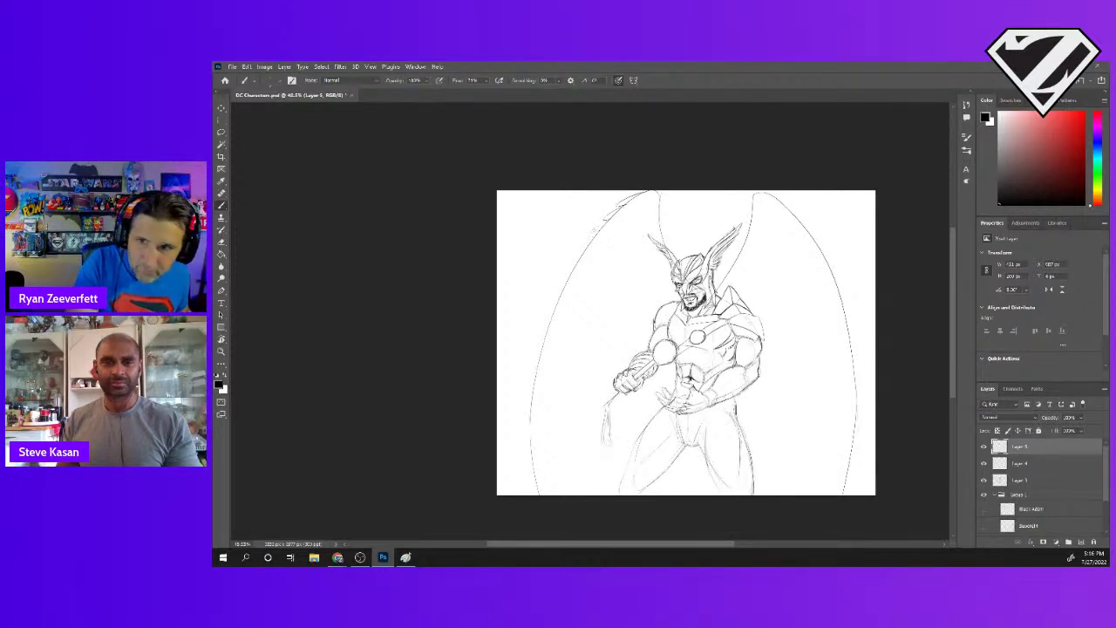
left_click_drag(605, 223, 586, 236)
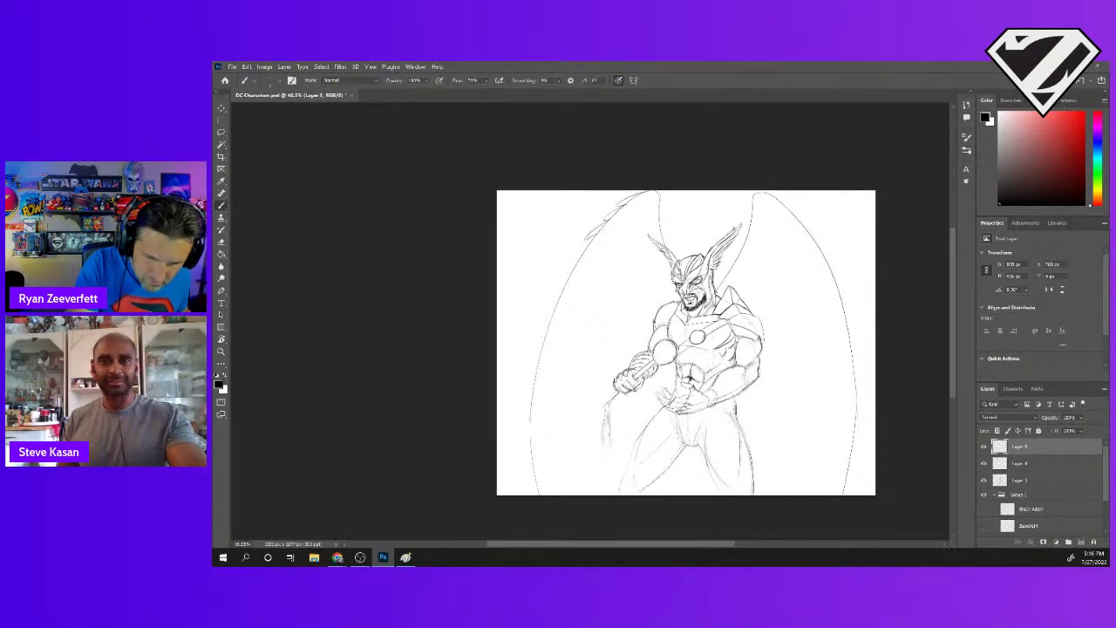
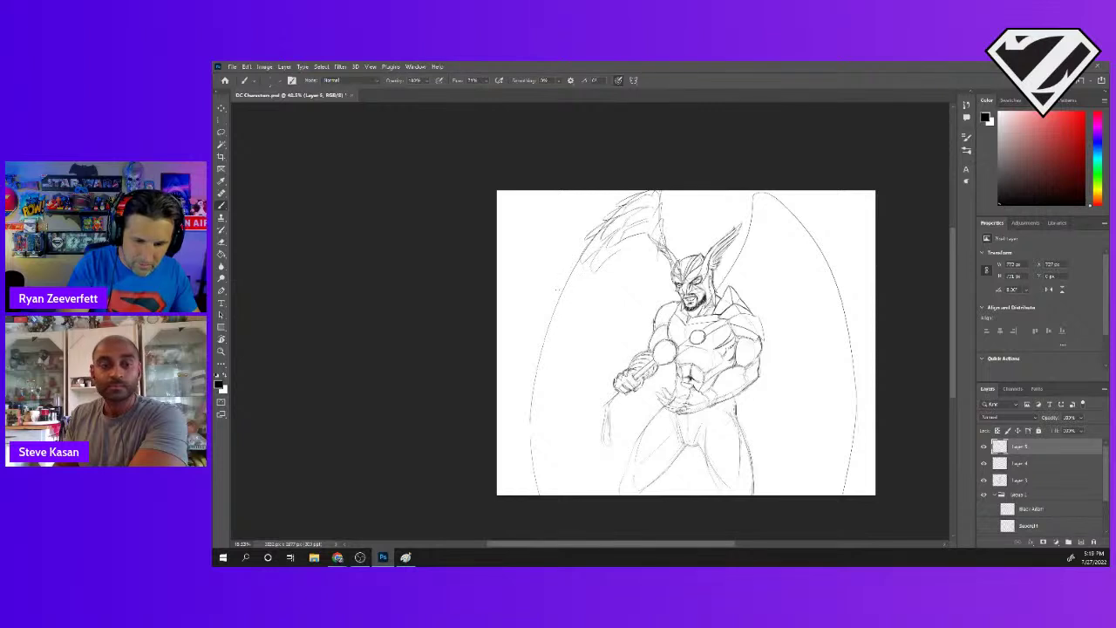
left_click_drag(579, 256, 565, 279)
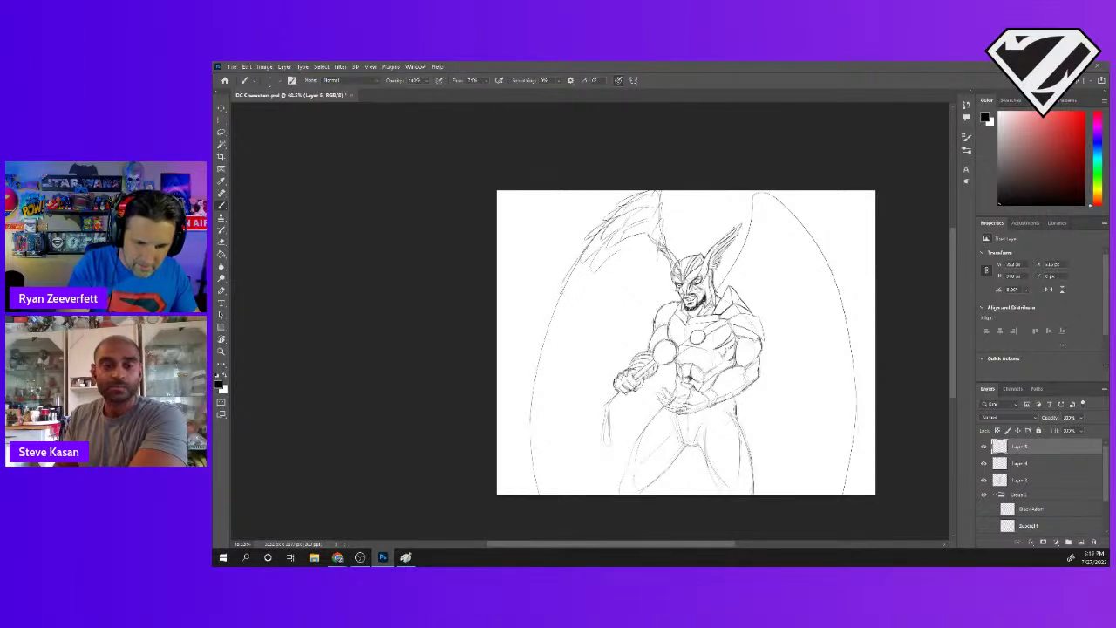
left_click_drag(583, 271, 571, 283)
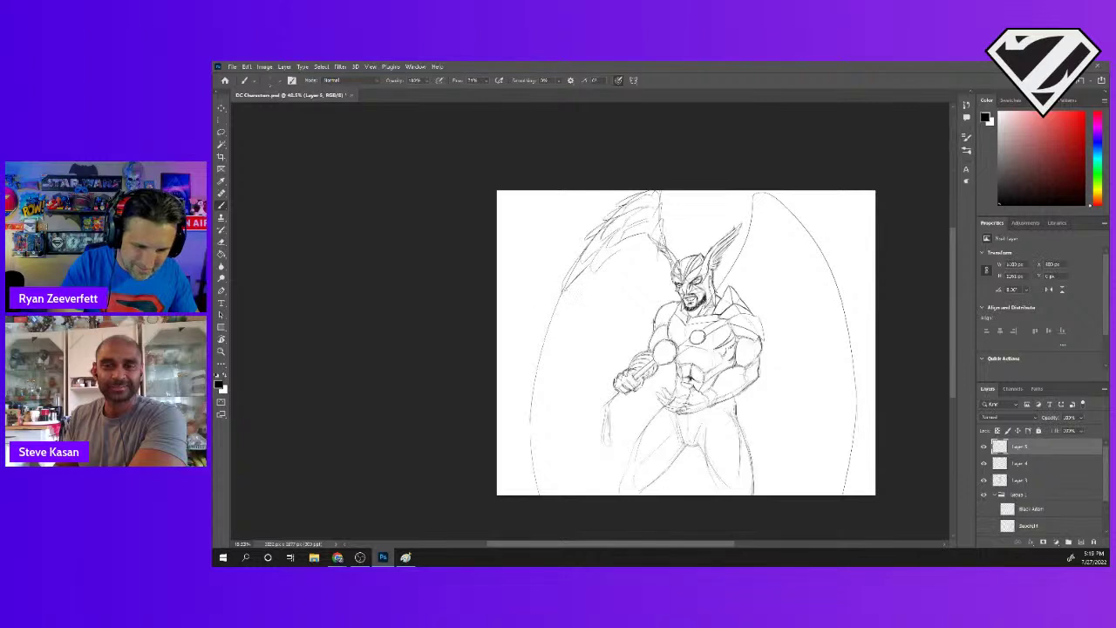
- Continue long feather tips down the outer edge of the mace-side wing toward the canvas's lower edge
left_click_drag(549, 316, 542, 335)
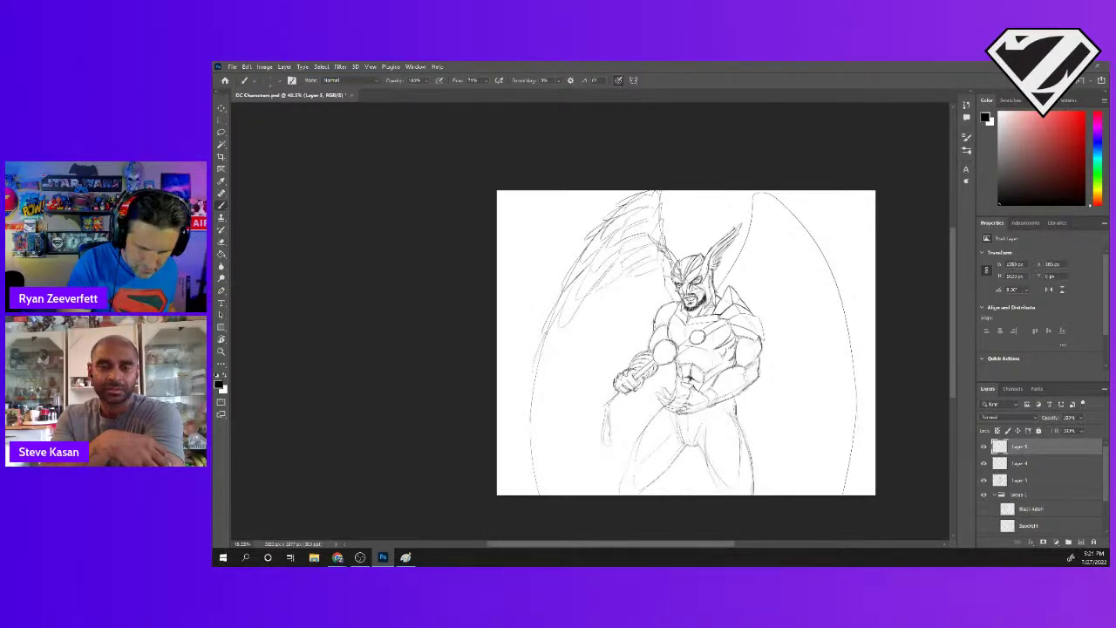
left_click_drag(562, 317, 549, 348)
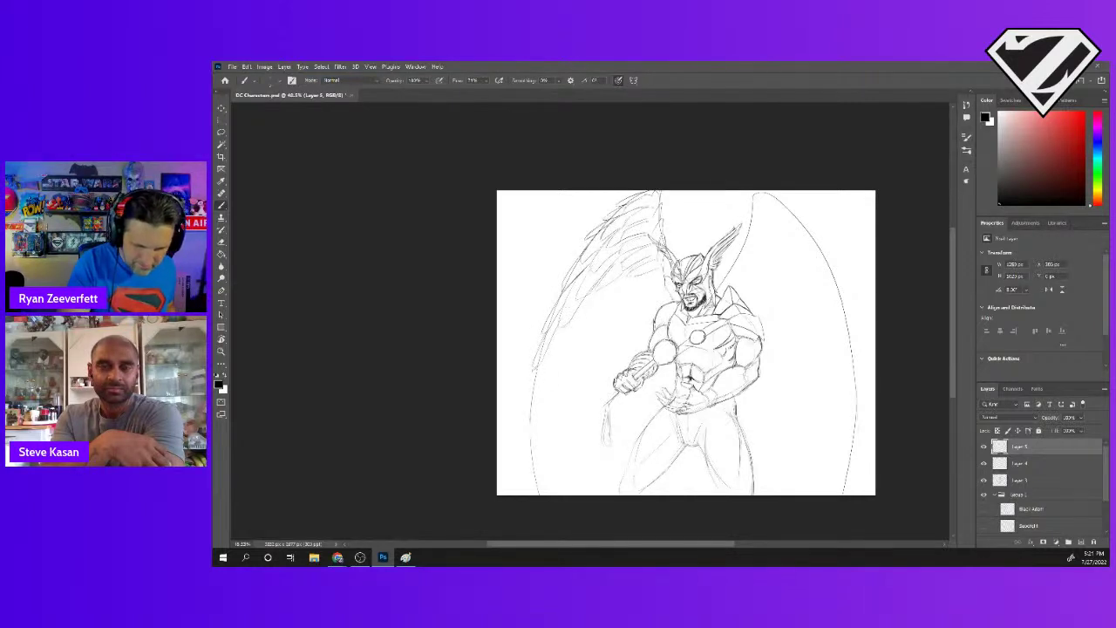
left_click_drag(533, 381, 525, 419)
mouse_move(544, 378)
left_mouse_down()
mouse_move(534, 484)
mouse_move(532, 460)
left_mouse_up()
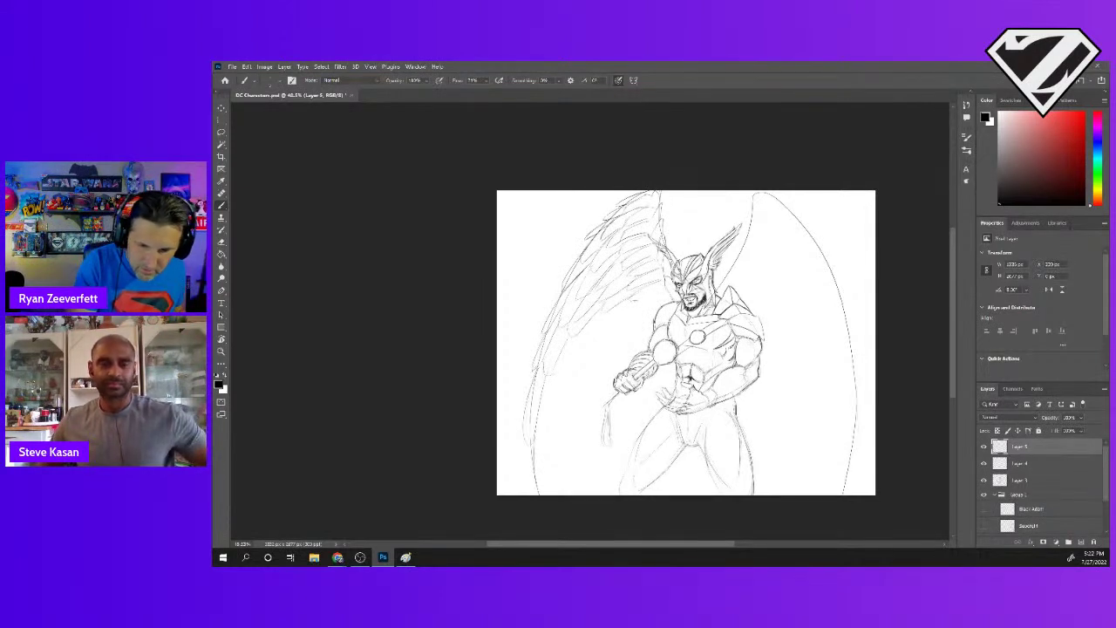
- Fill the inside of the mace-side wing with feather rows from the shoulder past the mace hand down to the lower edge
left_click_drag(639, 298, 661, 293)
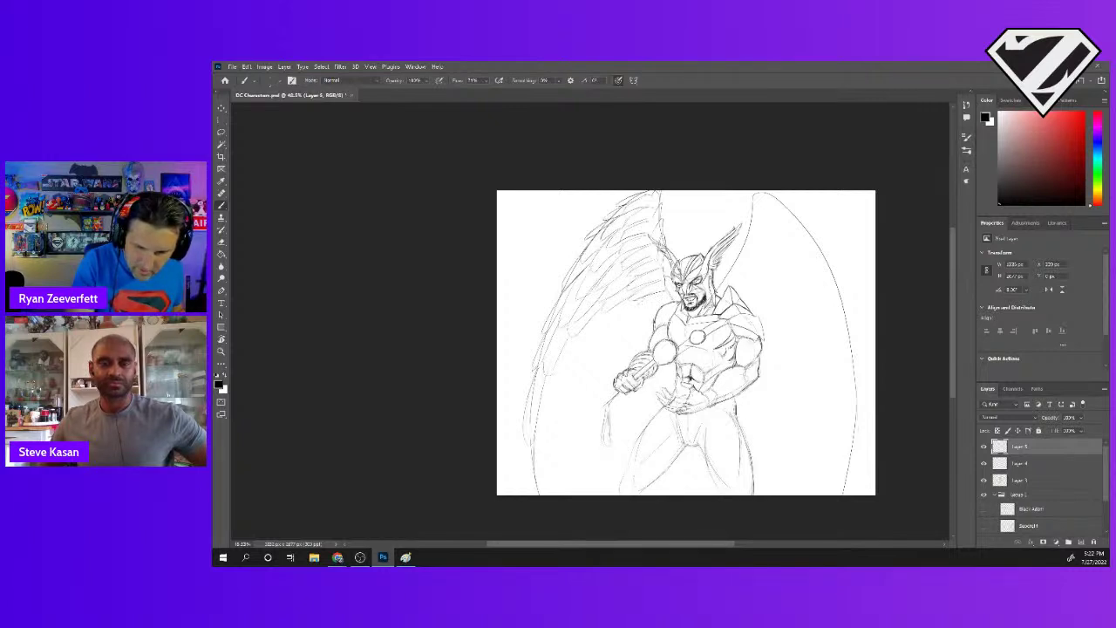
left_click_drag(653, 305, 667, 300)
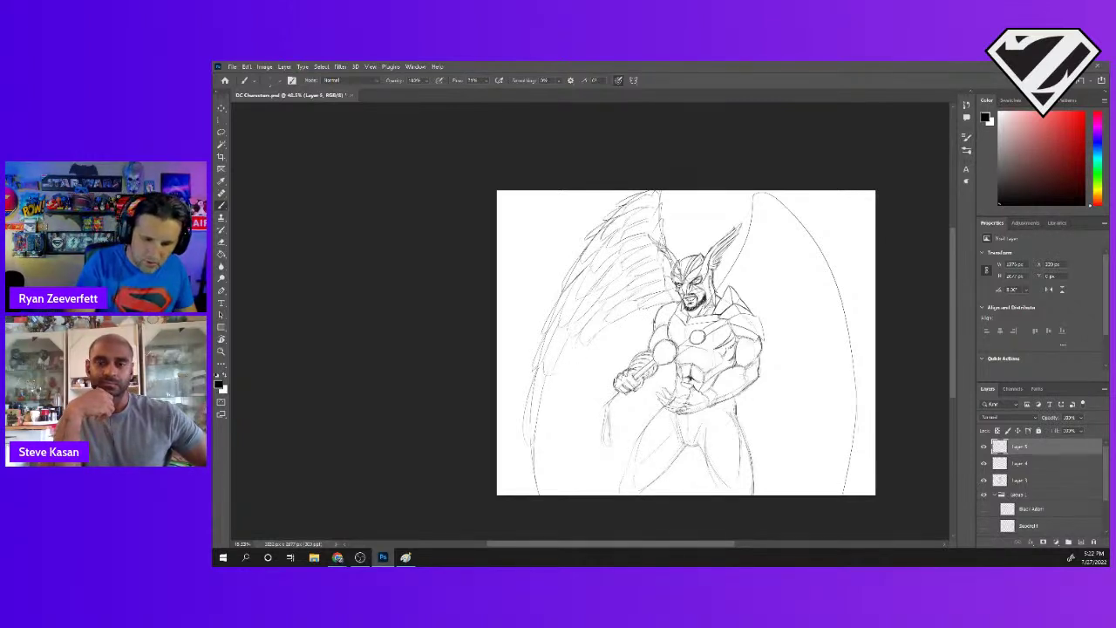
mouse_move(576, 337)
left_mouse_down()
mouse_move(551, 382)
mouse_move(564, 385)
left_mouse_up()
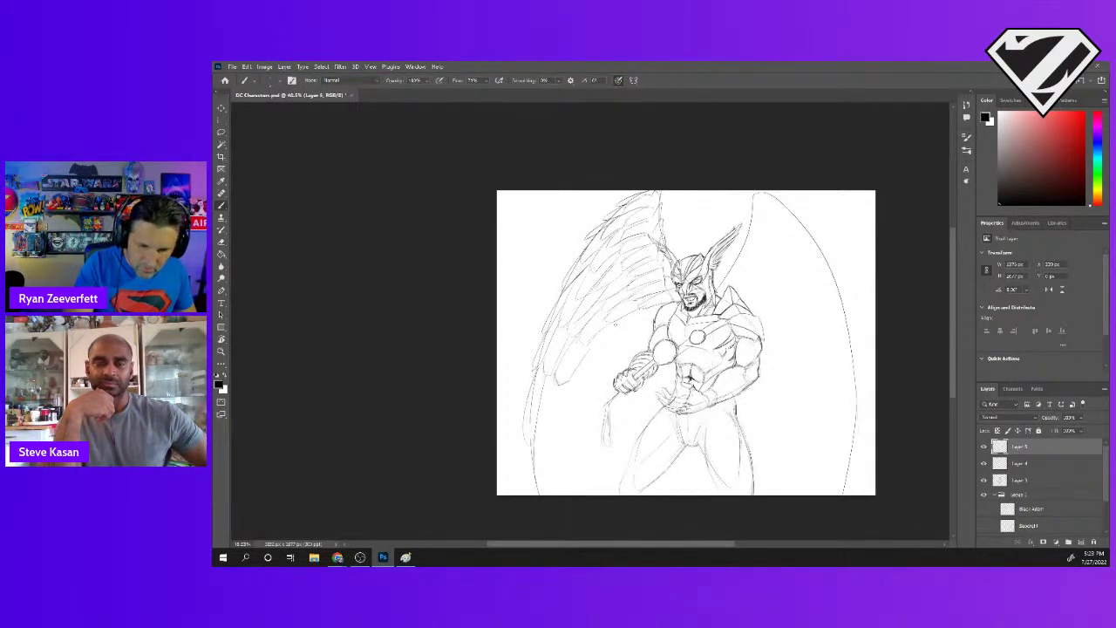
mouse_move(589, 349)
left_mouse_down()
mouse_move(573, 392)
mouse_move(588, 394)
left_mouse_up()
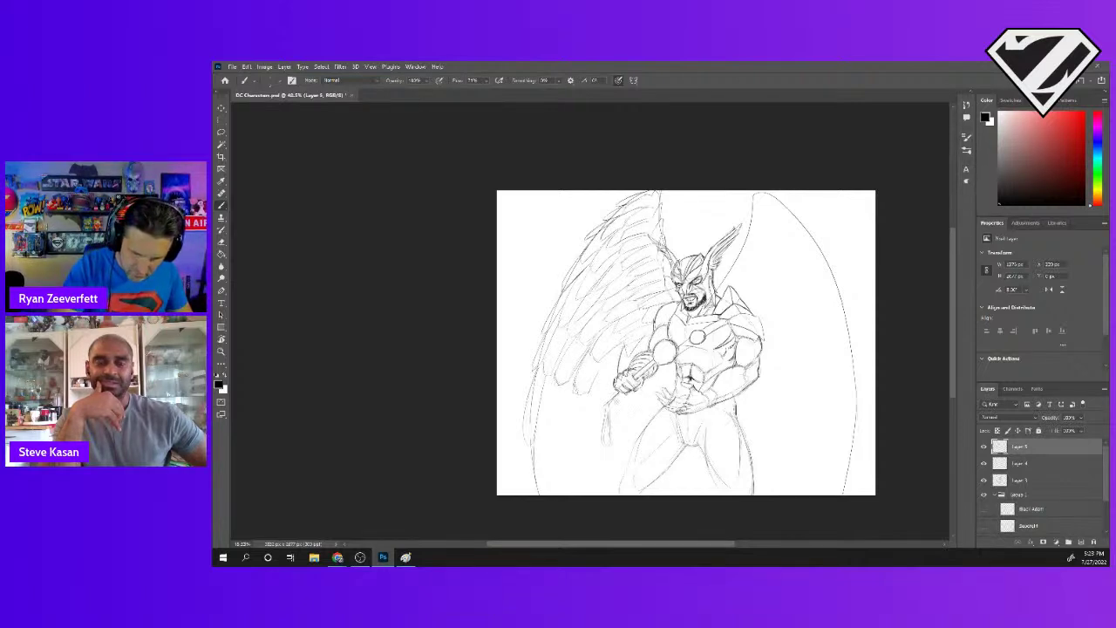
left_click_drag(611, 367, 603, 405)
left_click_drag(612, 447, 592, 420)
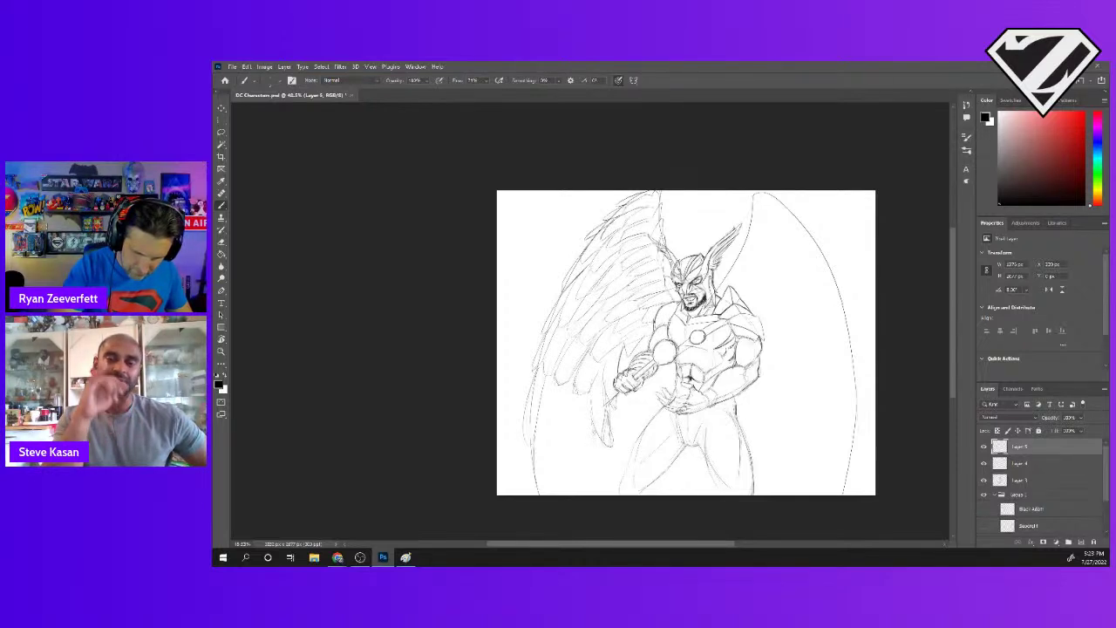
left_click_drag(588, 406, 581, 465)
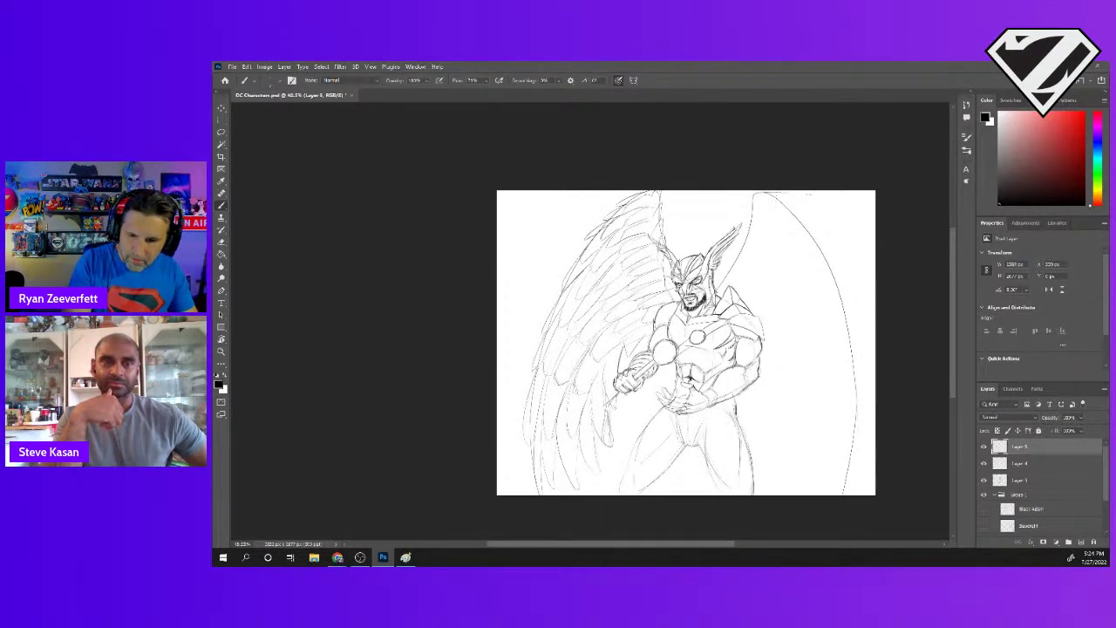
- Sketch feathers along the top, upper outer edge and helmet-side inner edge of the opposite wing, plus a first inner row
mouse_move(778, 192)
left_mouse_down()
mouse_move(801, 201)
mouse_move(826, 251)
left_mouse_up()
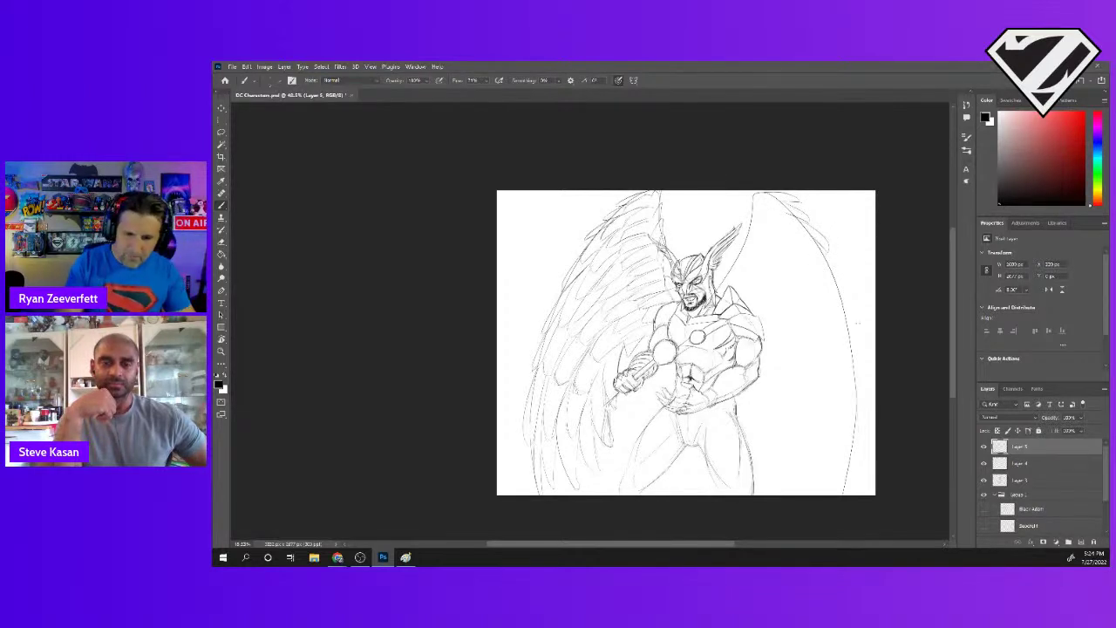
mouse_move(822, 249)
left_mouse_down()
mouse_move(791, 199)
mouse_move(838, 292)
left_mouse_up()
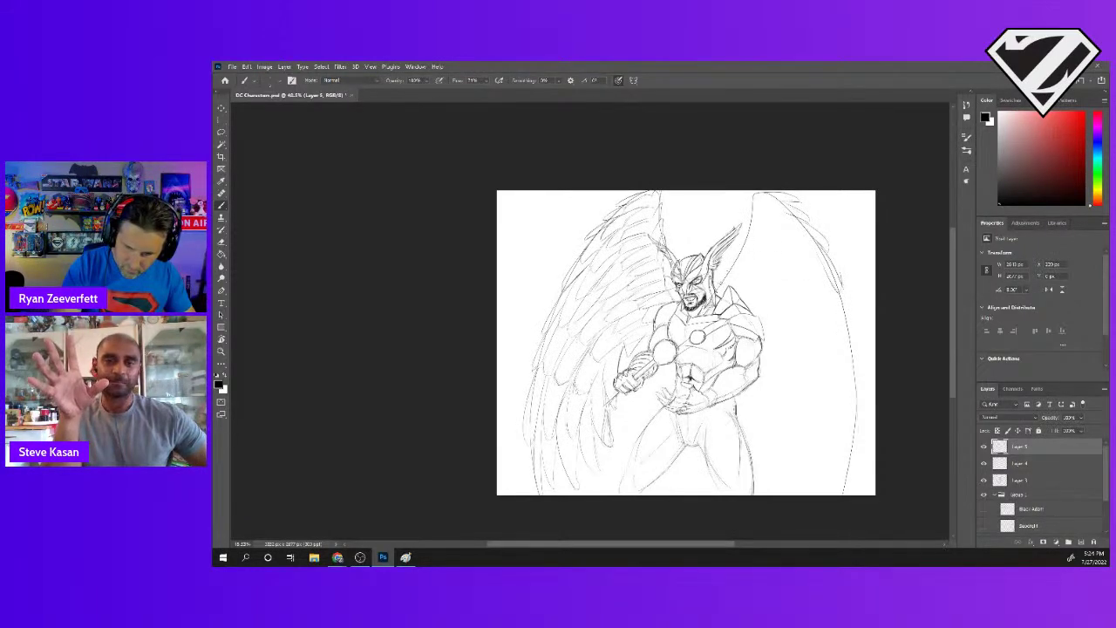
left_click_drag(731, 271, 734, 286)
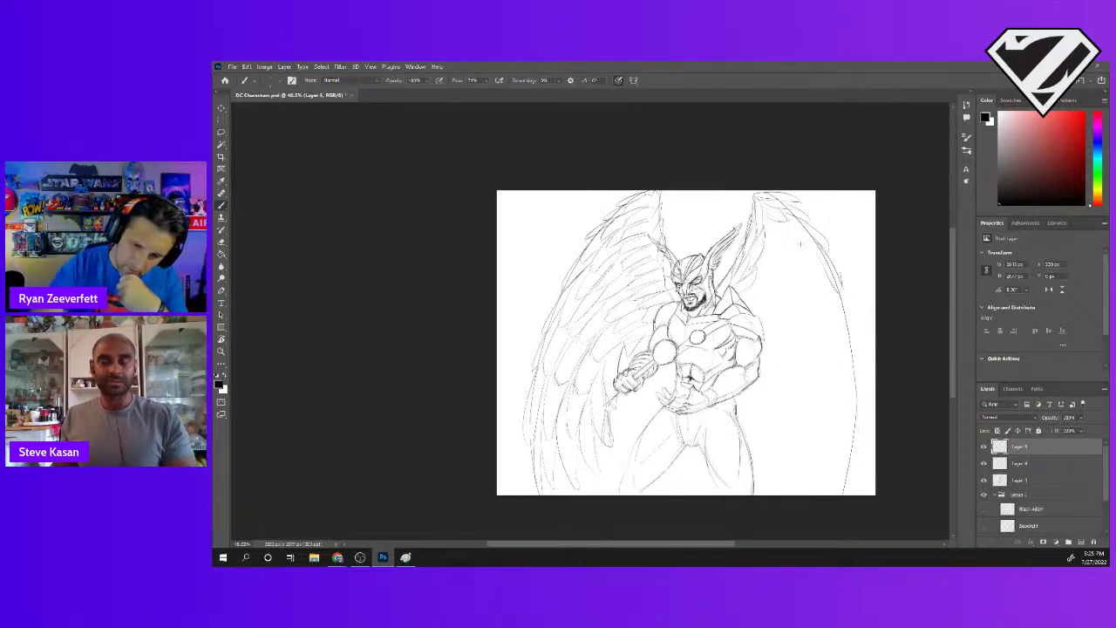
left_click_drag(800, 224, 814, 251)
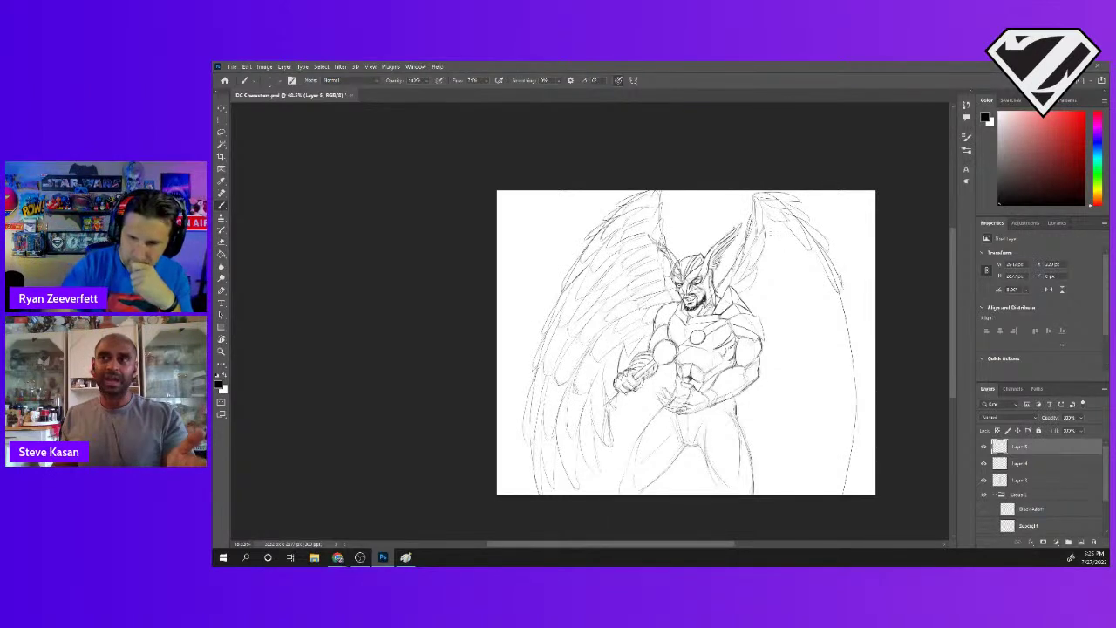
mouse_move(773, 249)
left_mouse_down()
mouse_move(766, 269)
mouse_move(762, 250)
left_mouse_up()
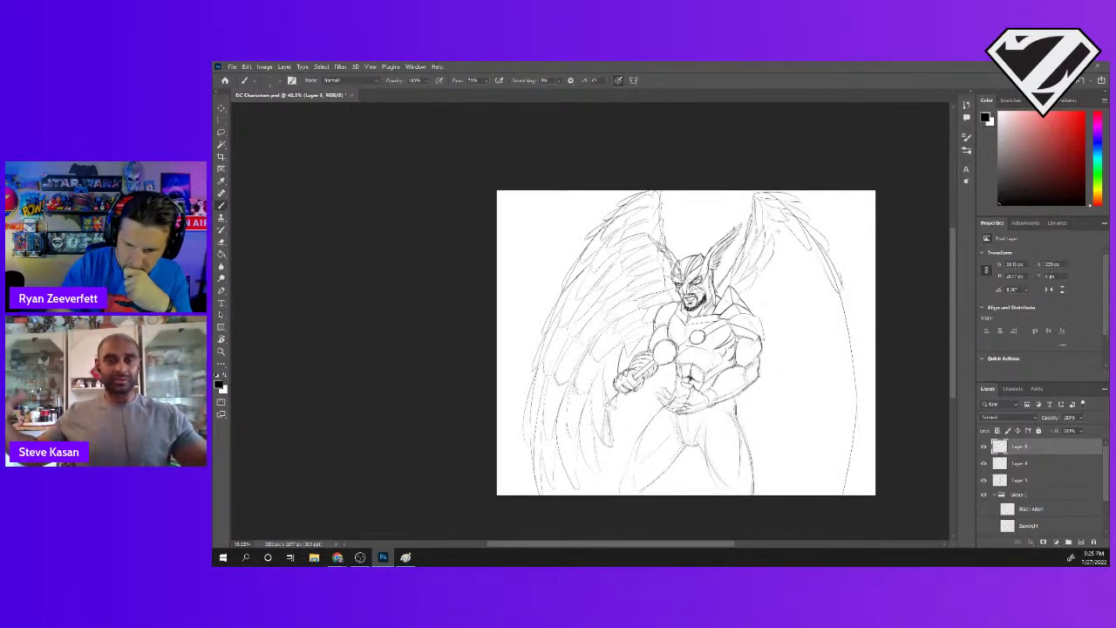
left_click_drag(797, 238, 783, 248)
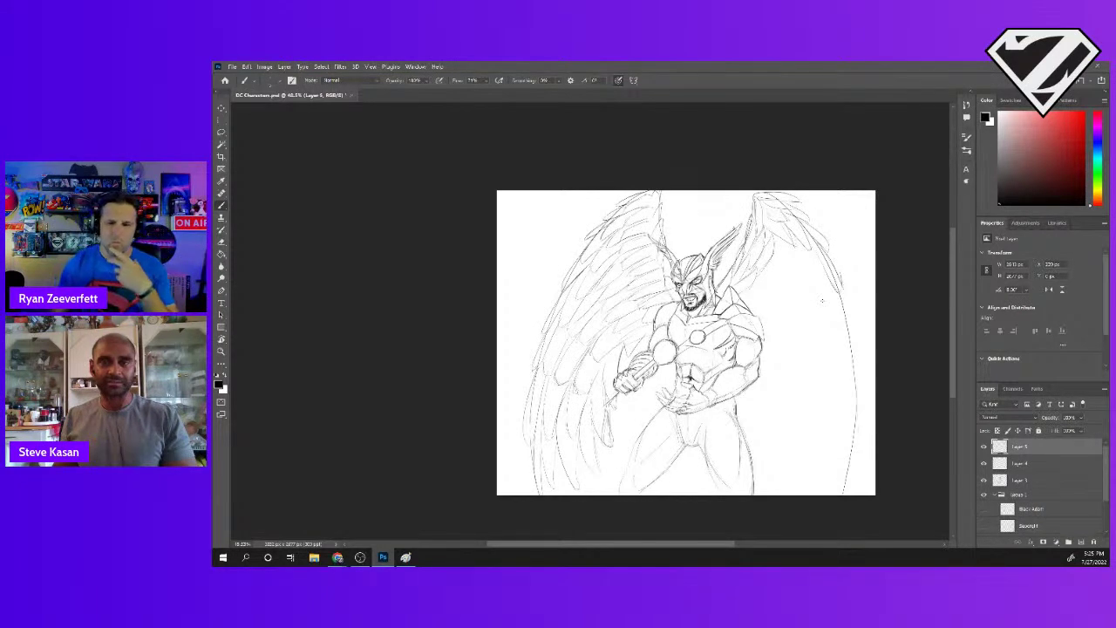
- Add a second row of overlapping feathers across the upper part of the bent-arm-side wing, from the shoulder toward the outer edge
left_click_drag(822, 300, 826, 253)
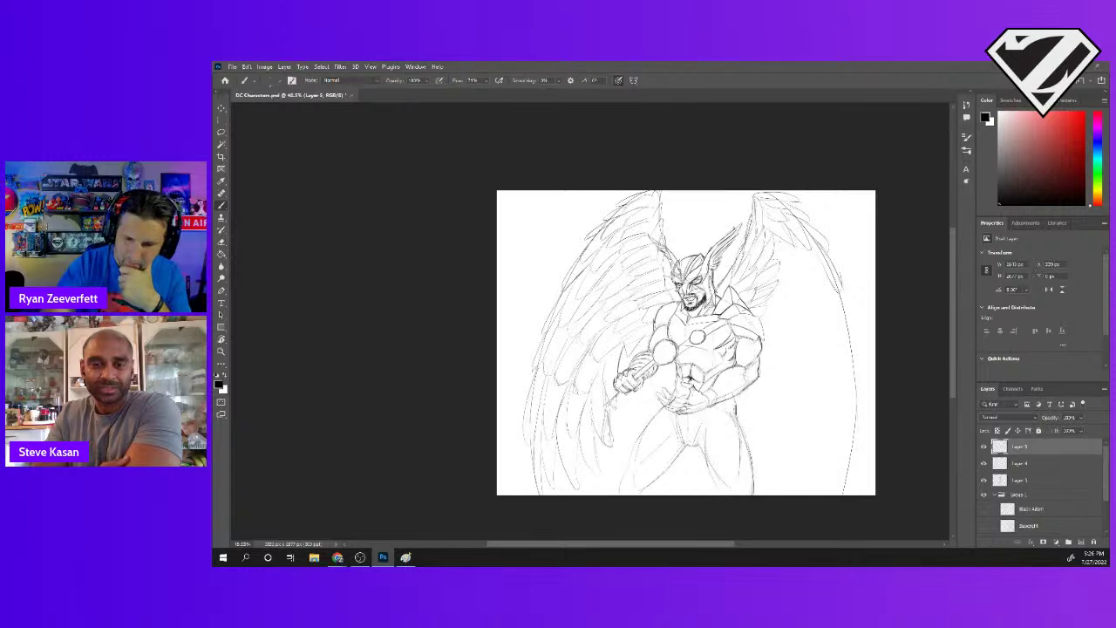
left_click_drag(785, 252, 800, 257)
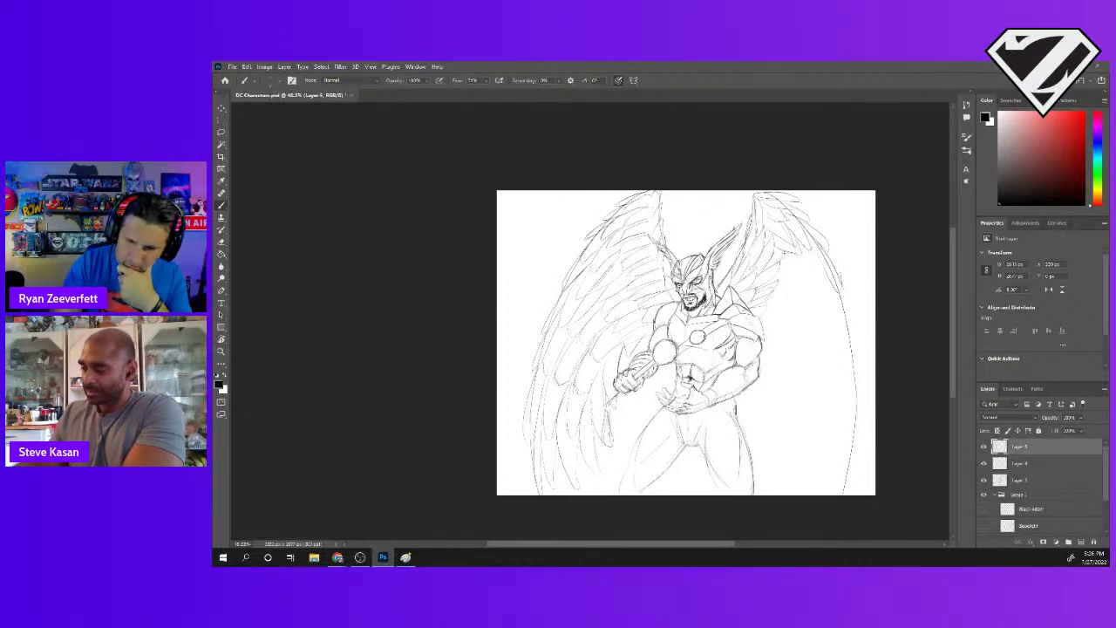
left_click_drag(777, 260, 798, 267)
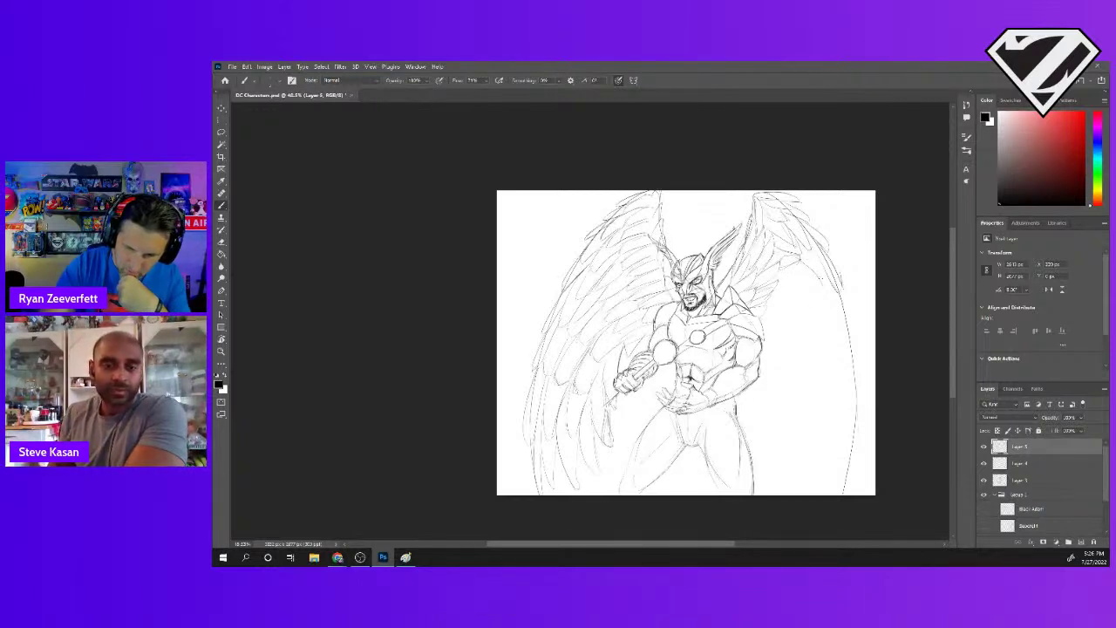
left_click_drag(811, 244, 823, 277)
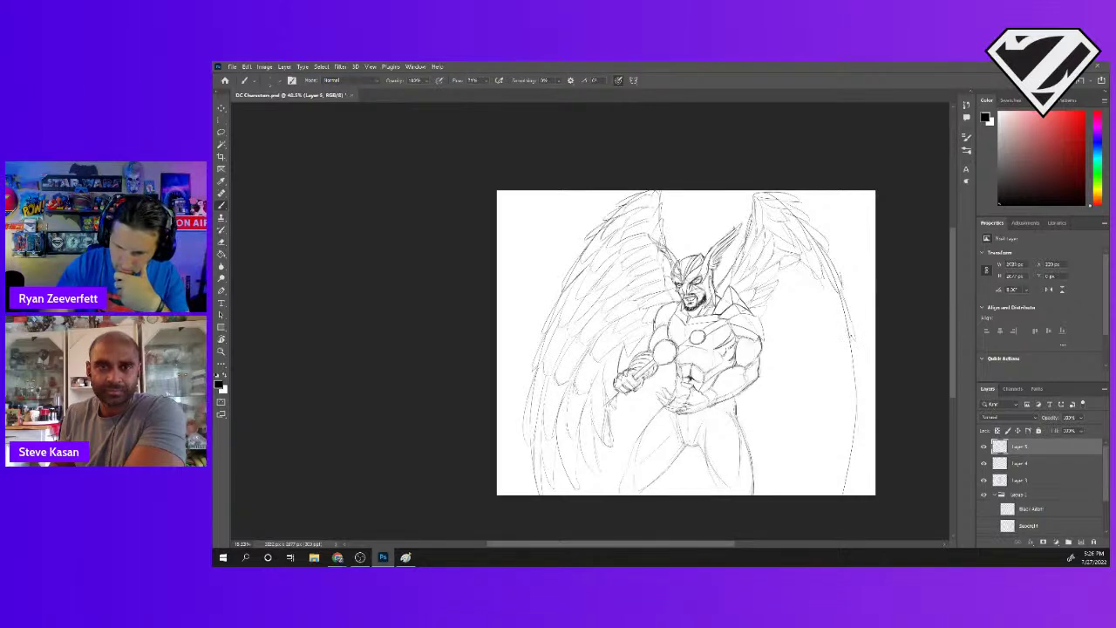
- Draw long overlapping feathers down the outer edge of the bent-arm-side wing to about elbow height
left_click_drag(846, 312, 840, 330)
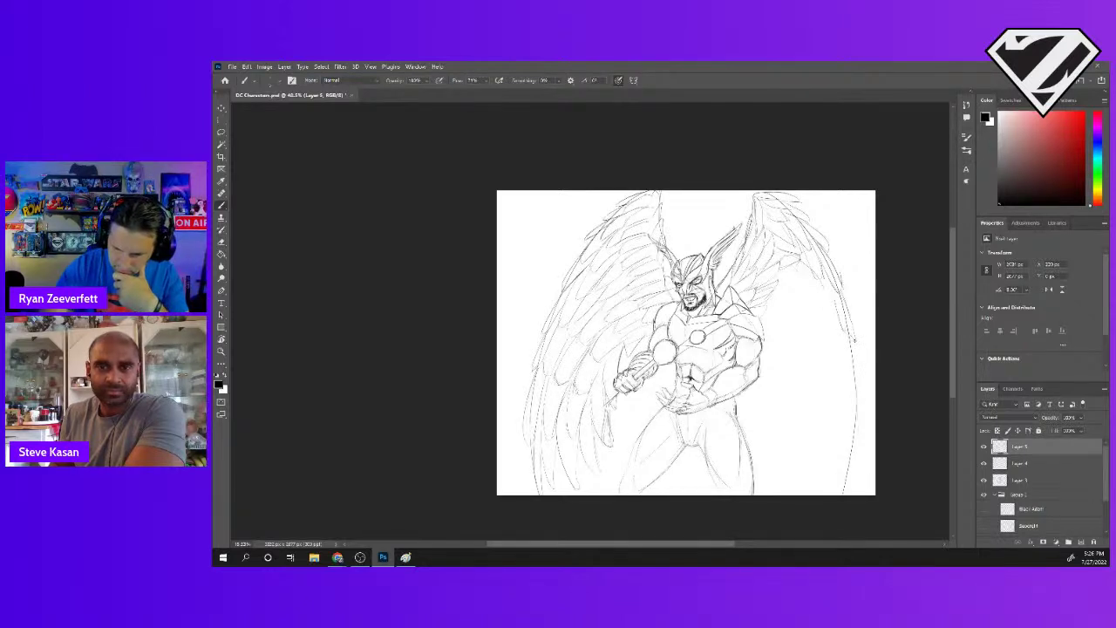
left_click_drag(861, 364, 846, 386)
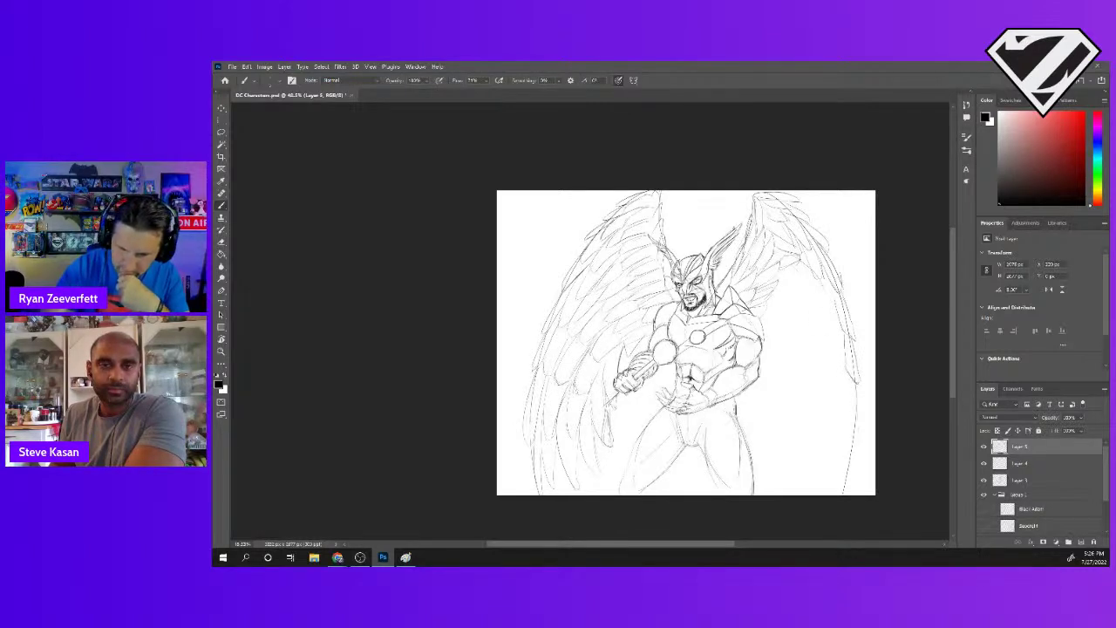
left_click_drag(833, 281, 820, 317)
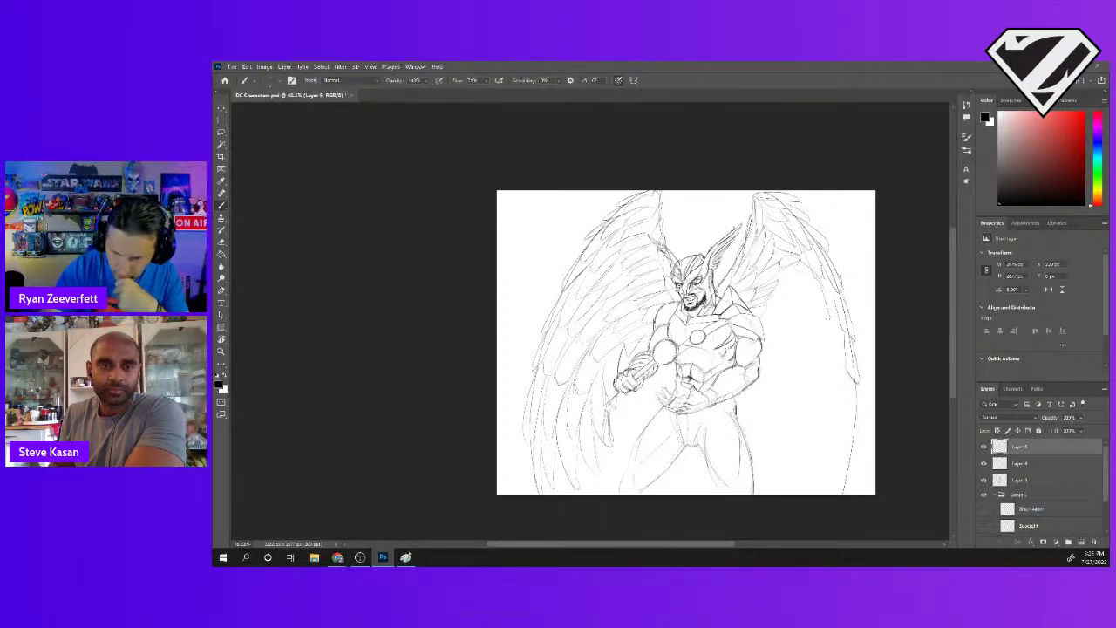
left_click_drag(837, 343, 831, 365)
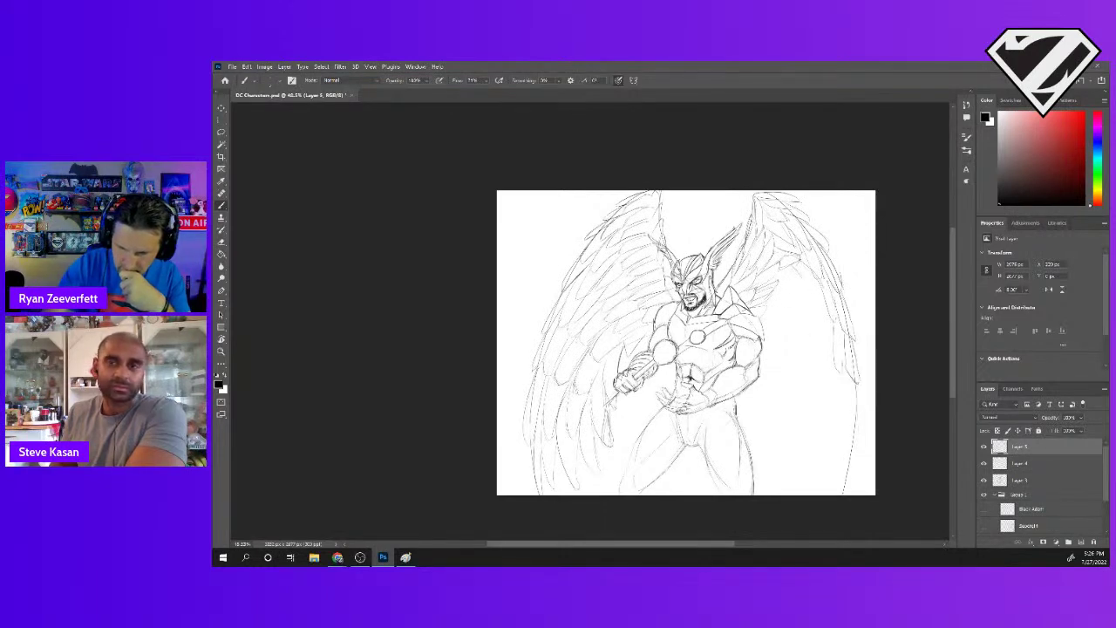
- Continue the feather row across the bent-arm-side wing with overlapping tips from the outer edge in toward the upper arm
left_click_drag(822, 278, 817, 304)
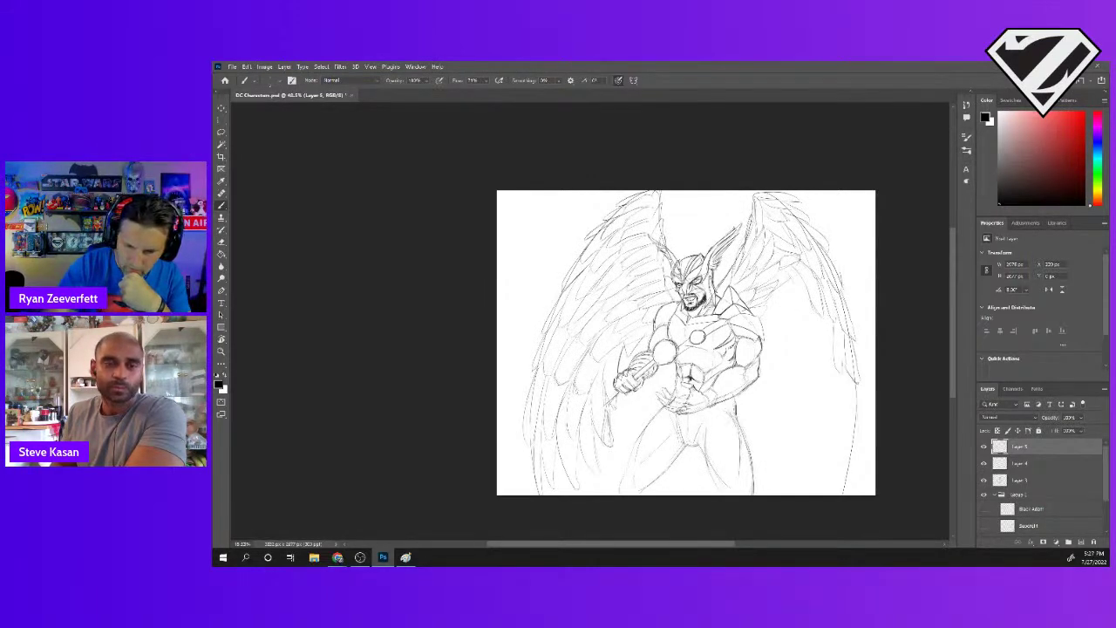
left_click_drag(807, 328, 807, 295)
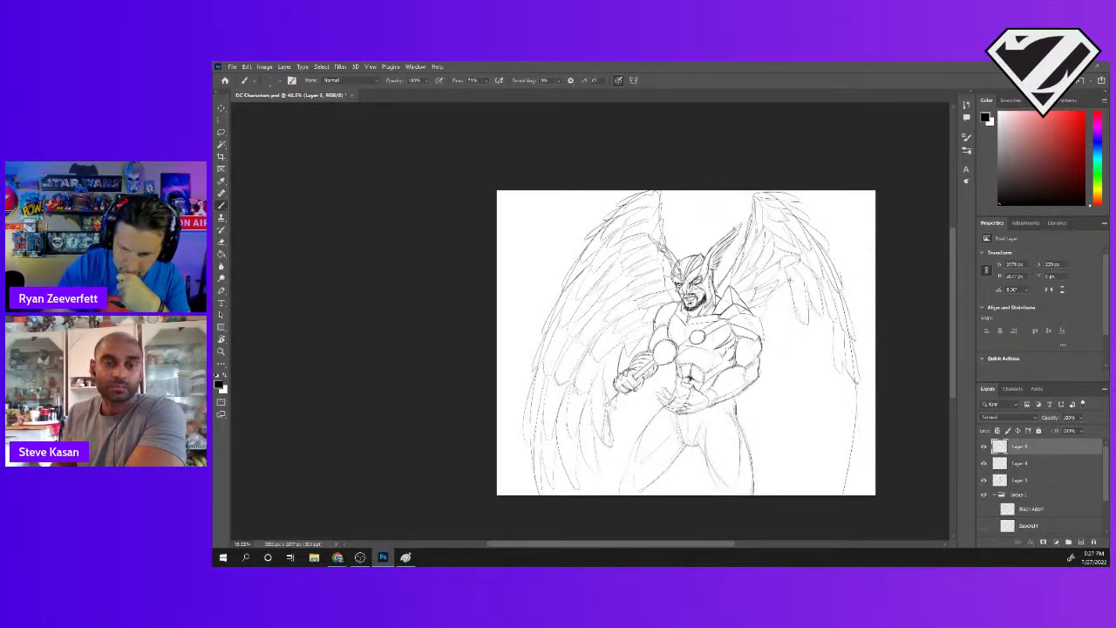
left_click_drag(792, 328, 787, 310)
mouse_move(784, 304)
left_mouse_down()
mouse_move(779, 293)
mouse_move(786, 313)
left_mouse_up()
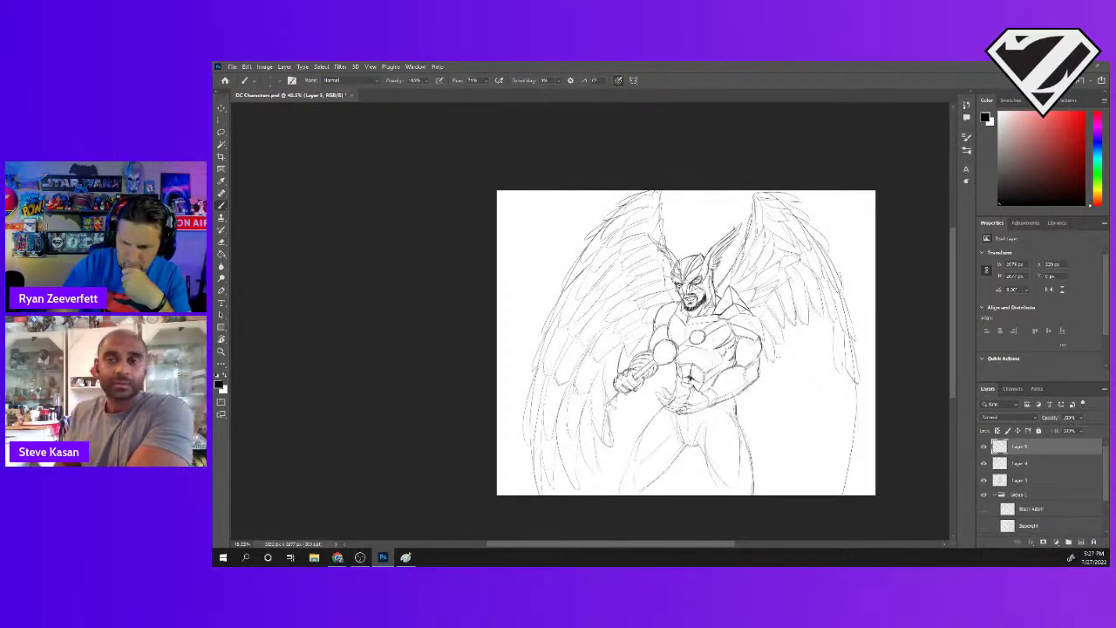
- Draw long hanging feathers beside the bent arm's elbow, forming the inner edge of that wing
left_click_drag(777, 368, 778, 403)
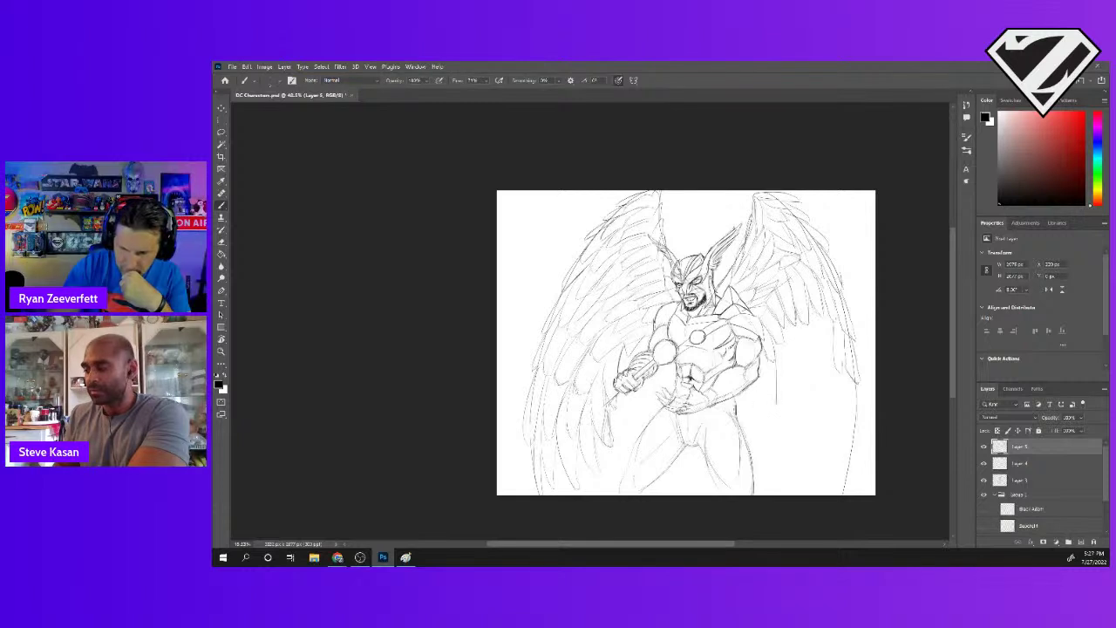
left_click_drag(790, 350, 782, 436)
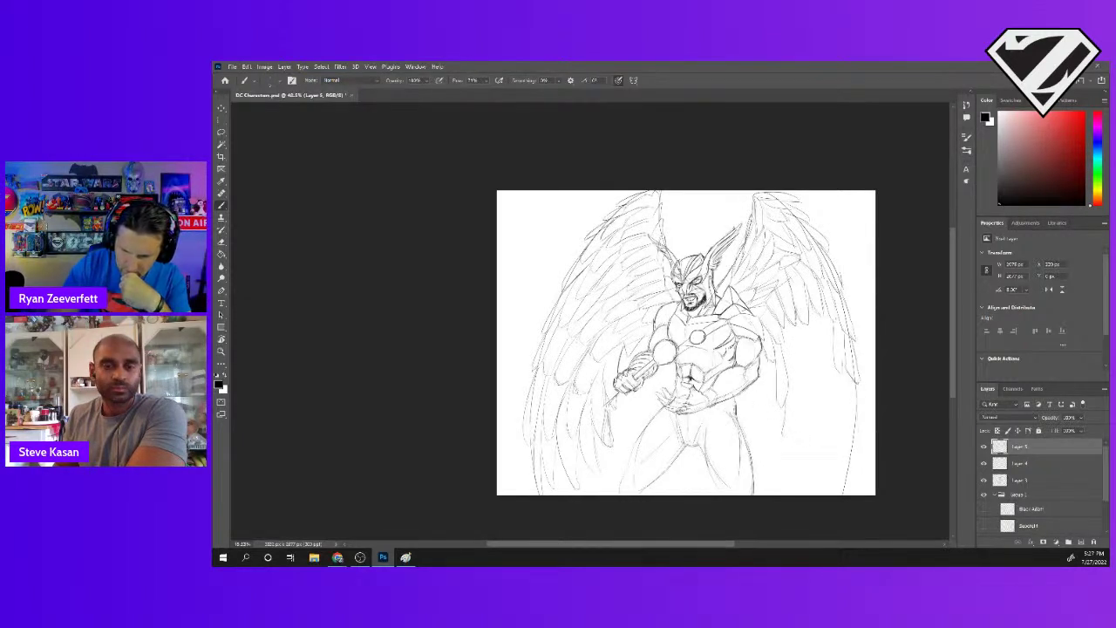
left_click_drag(791, 398, 792, 445)
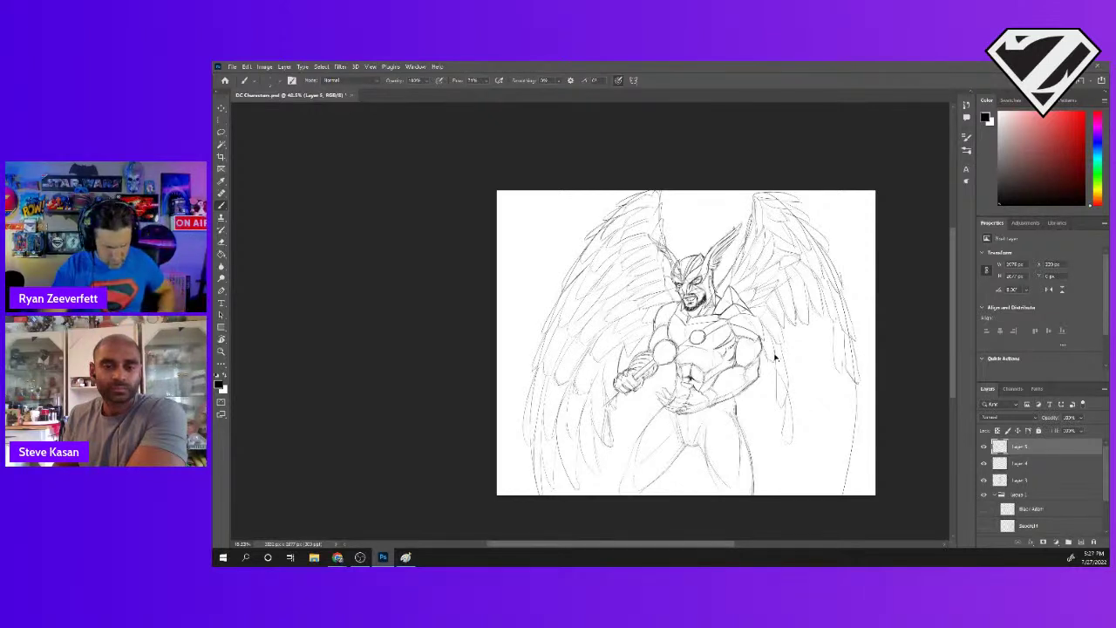
left_click_drag(789, 385, 794, 436)
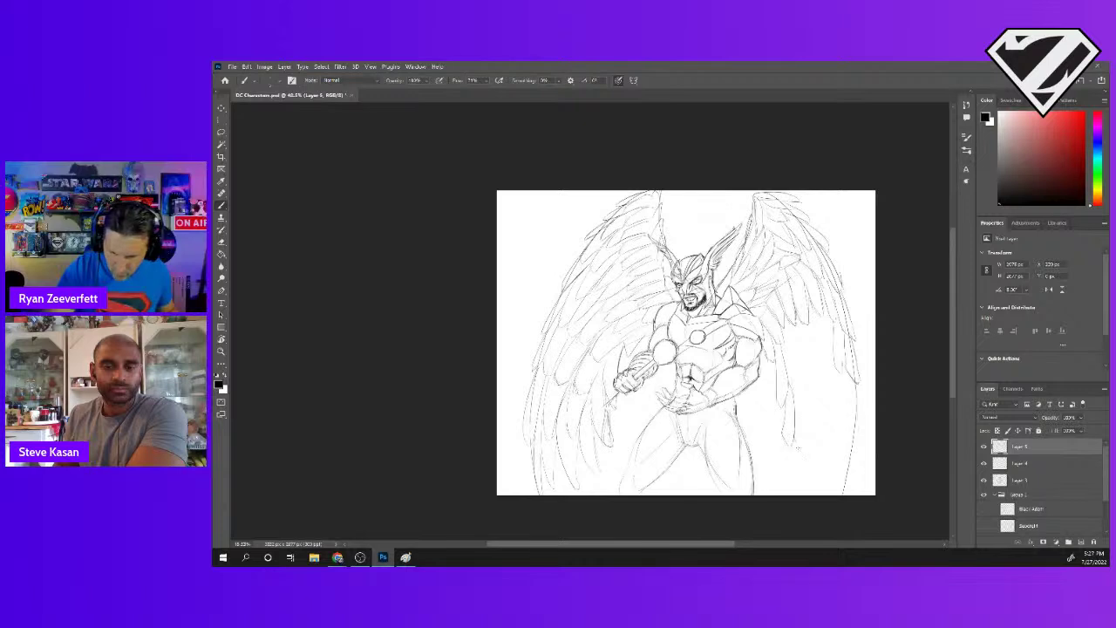
- Extend the long inner feathers of the bent-arm-side wing down to the canvas's lower edge, undoing stray strokes
left_click_drag(798, 447, 810, 475)
mouse_move(807, 394)
left_mouse_down()
mouse_move(798, 436)
mouse_move(817, 488)
left_mouse_up()
left_click_drag(824, 425, 814, 469)
key("ctrl+z")
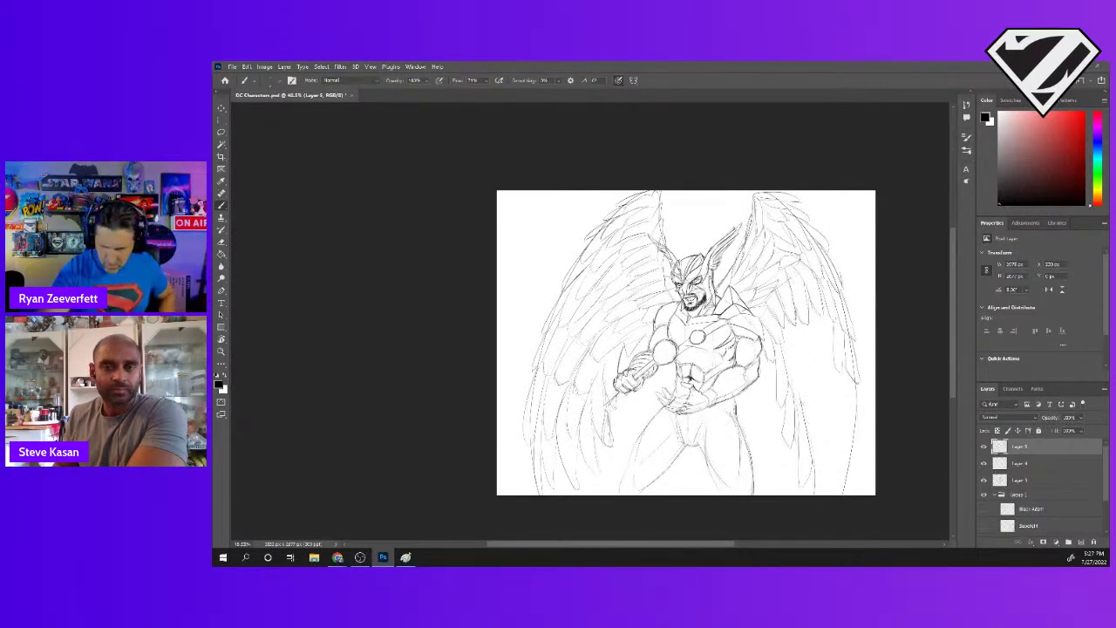
left_click_drag(825, 426, 830, 488)
key("ctrl+z")
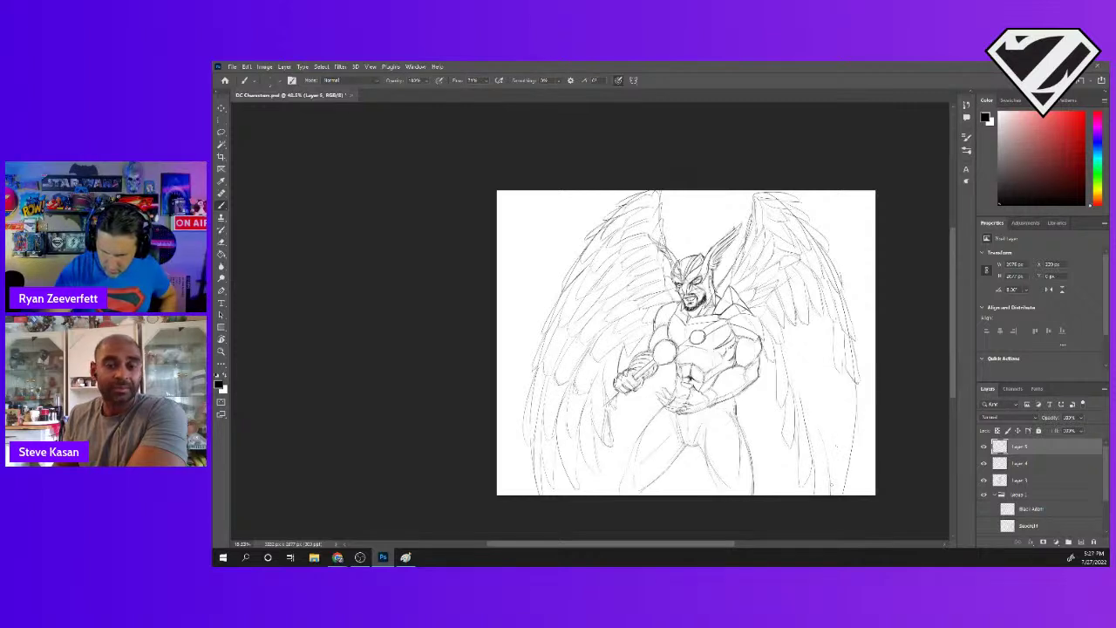
- Sketch long overlapping feathers along the lower outer edge of the bent-arm-side wing
left_click_drag(844, 488, 852, 380)
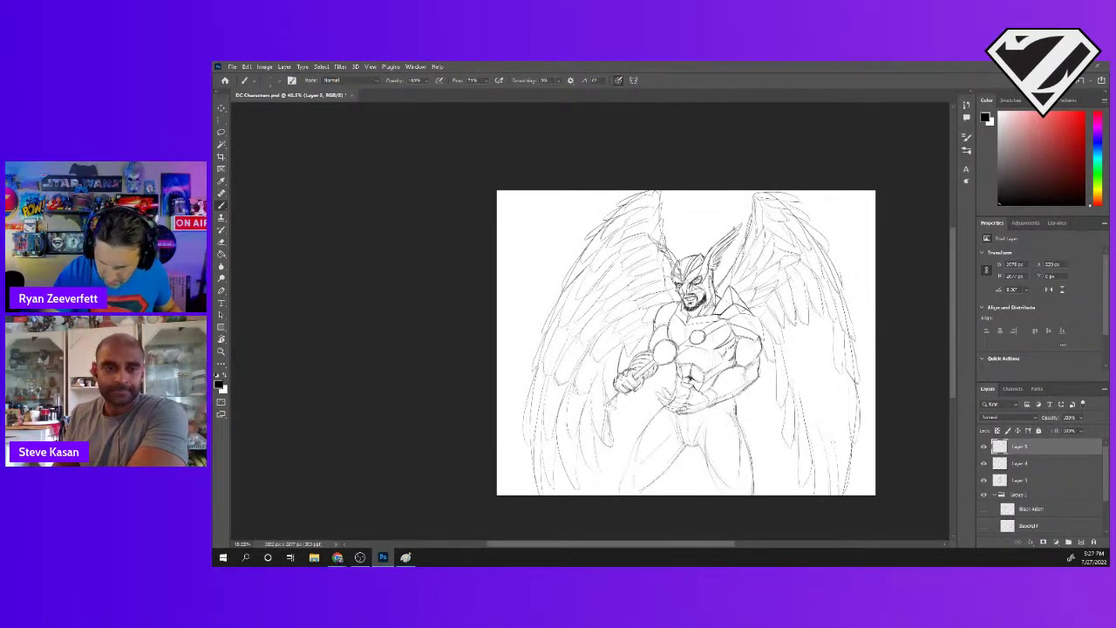
left_click_drag(829, 485, 827, 440)
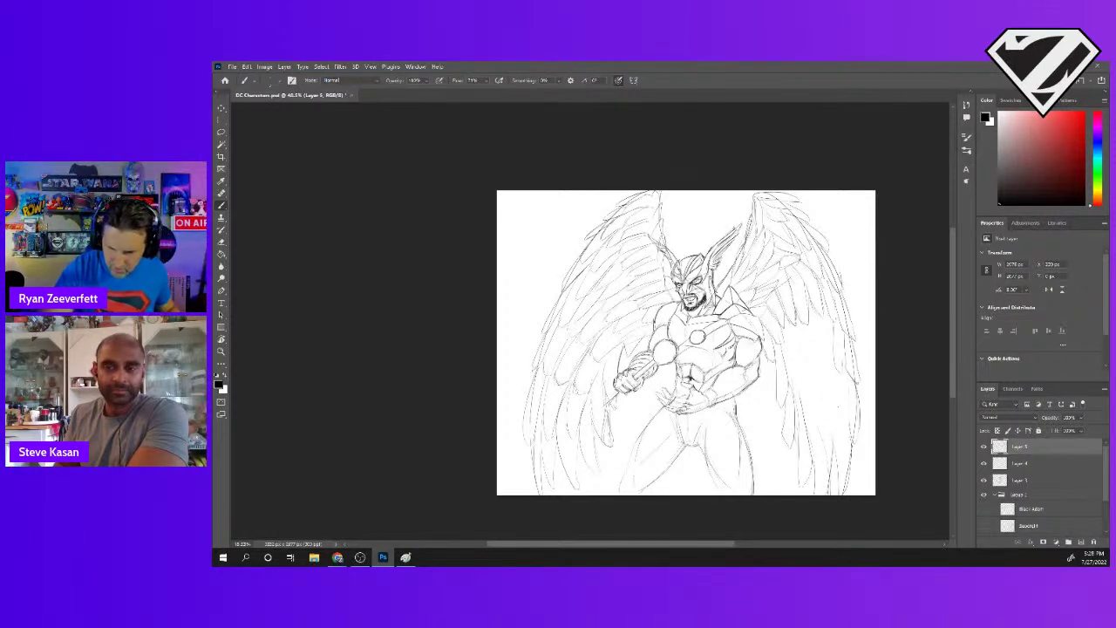
left_click_drag(826, 408, 837, 445)
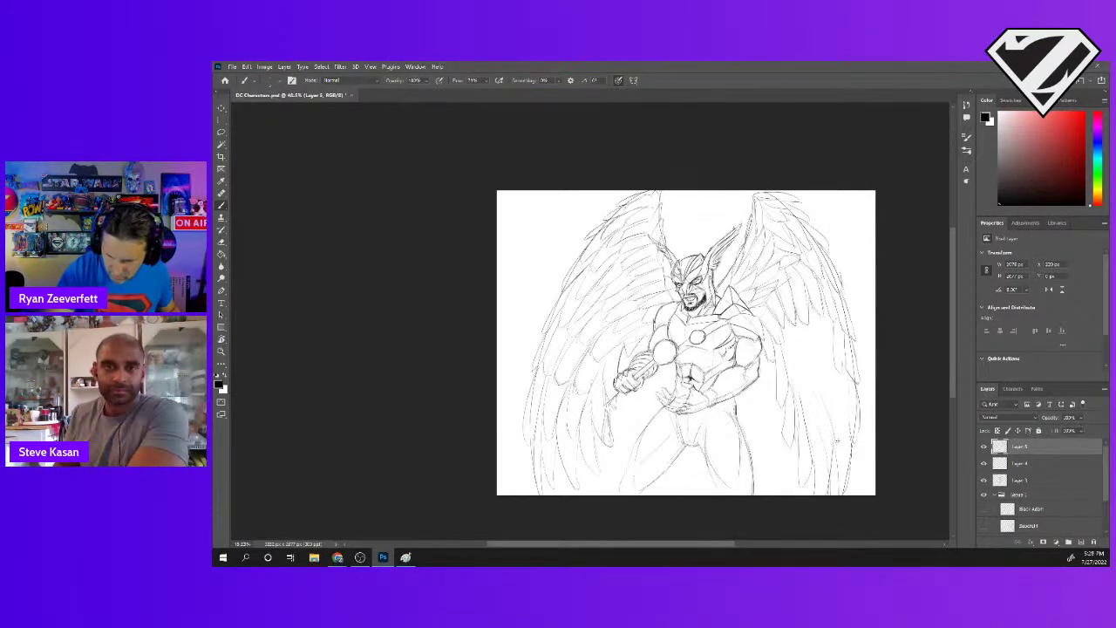
left_click_drag(844, 392, 843, 422)
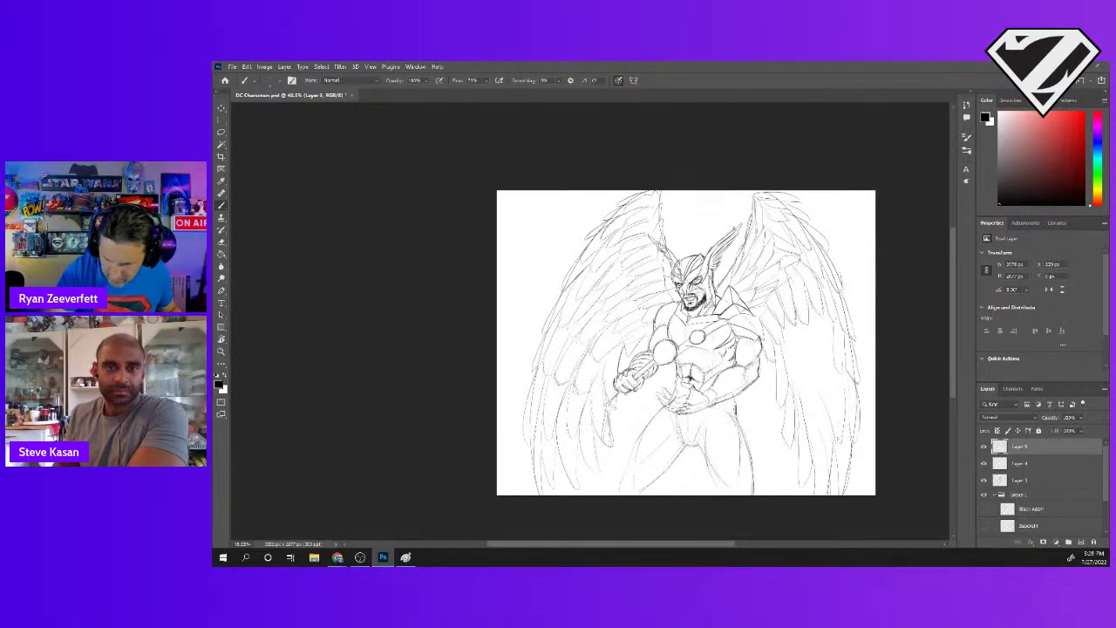
left_click_drag(839, 370, 843, 410)
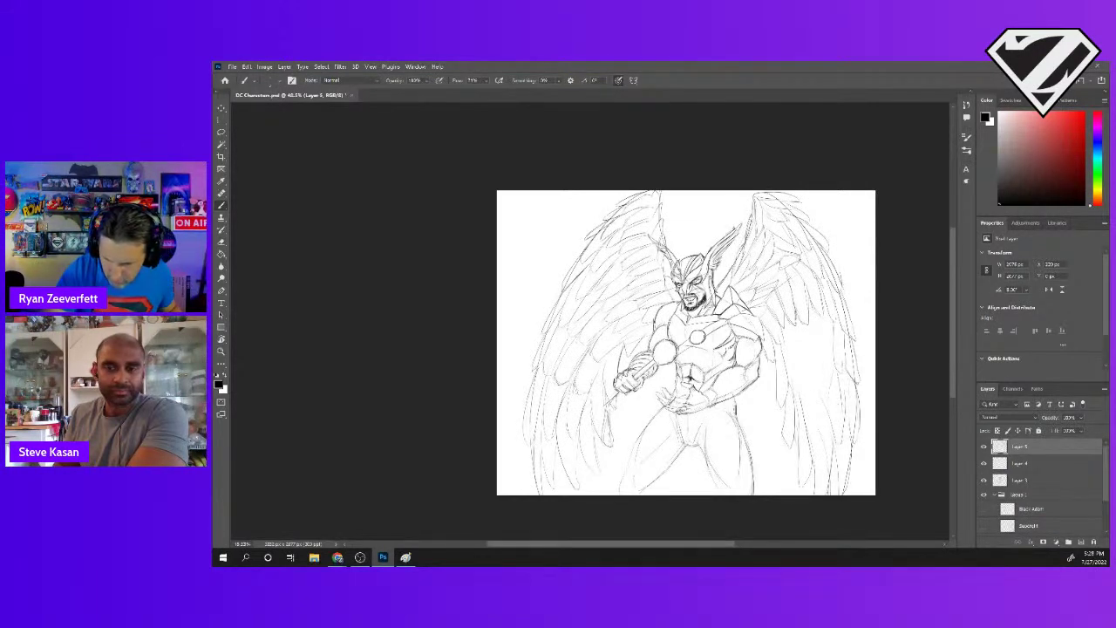
- Fill the middle of the bent-arm-side wing with feathers between the upper row and the long lower feathers
mouse_move(811, 324)
left_mouse_down()
mouse_move(819, 317)
mouse_move(821, 368)
left_mouse_up()
left_click_drag(811, 324, 815, 335)
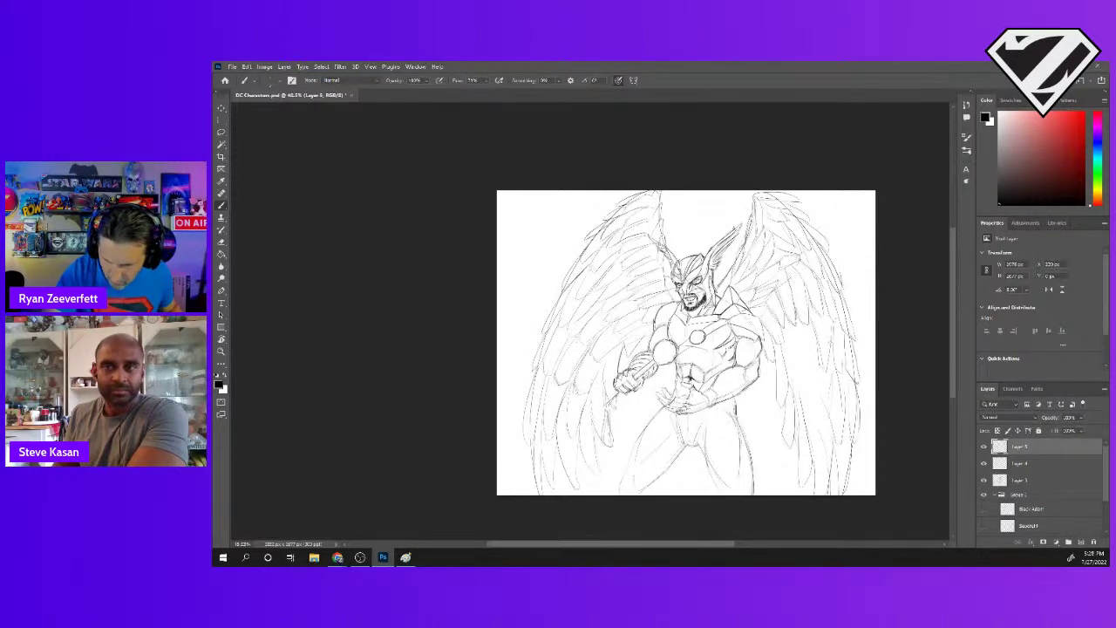
mouse_move(799, 337)
left_mouse_down()
mouse_move(806, 361)
mouse_move(788, 369)
mouse_move(807, 375)
left_mouse_up()
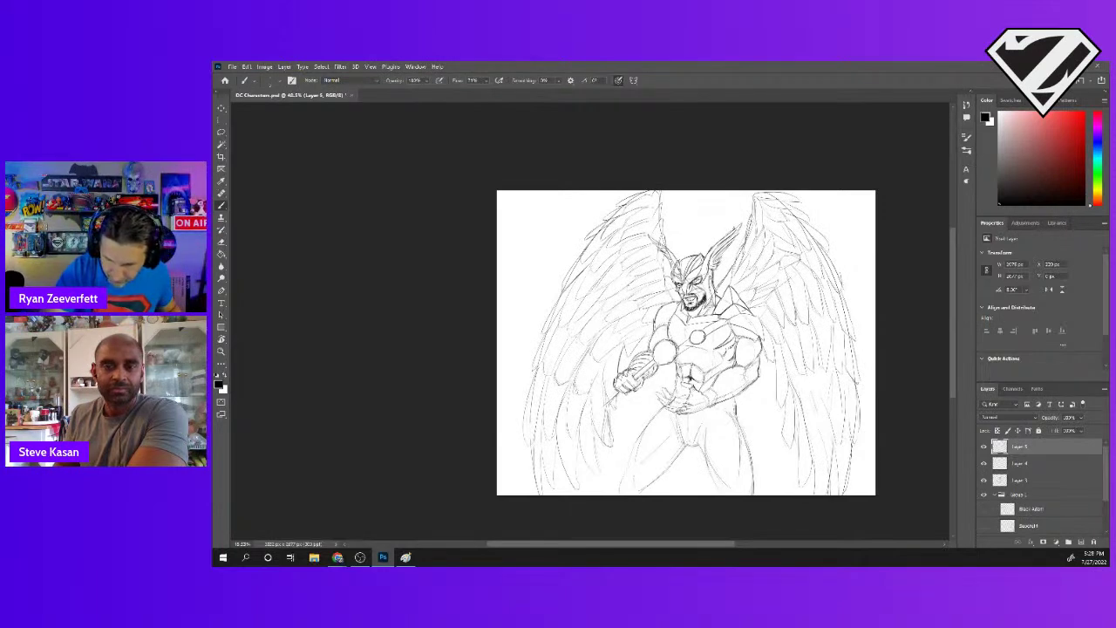
left_click_drag(817, 392, 813, 419)
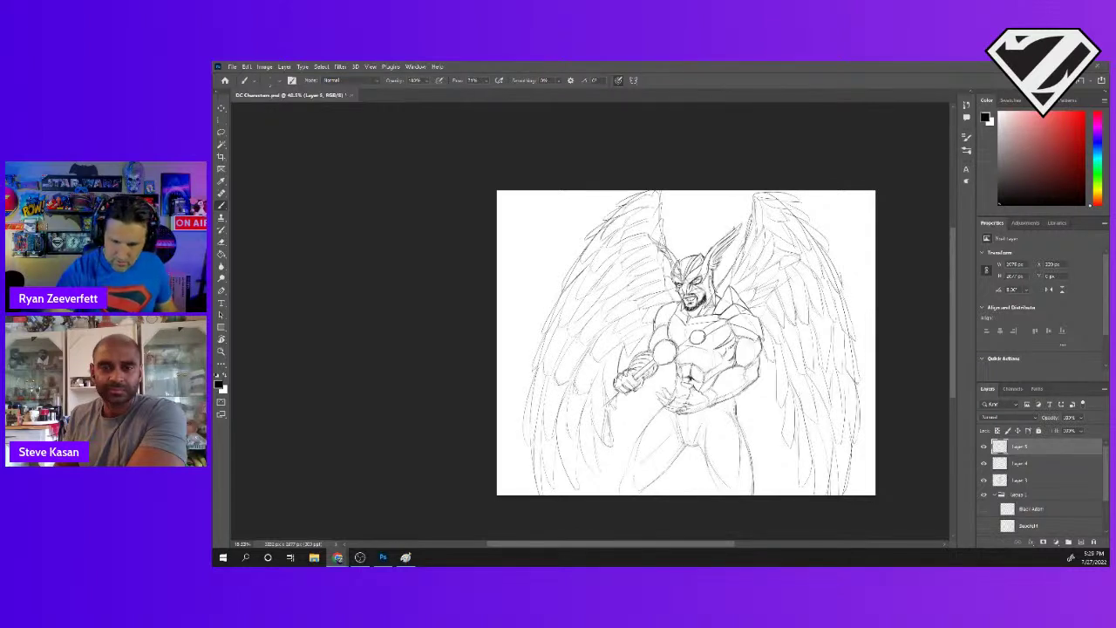
- Return to Photoshop and sketch a banded costume panel along the hip and outer thigh below the bent arm
key("alt+Tab")
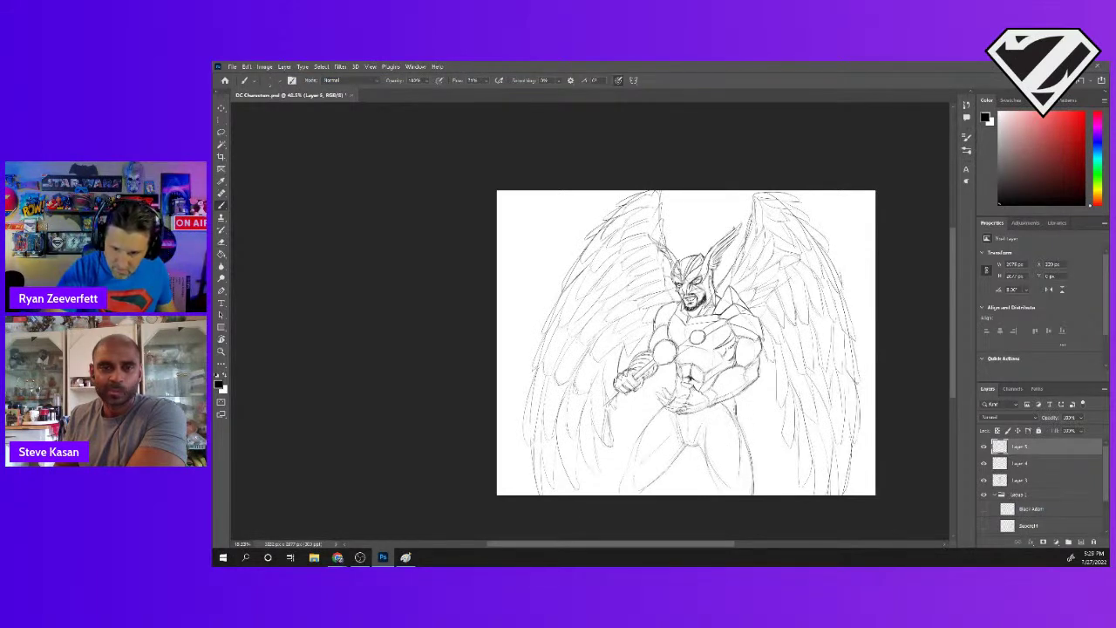
mouse_move(742, 429)
left_mouse_down()
mouse_move(743, 457)
mouse_move(736, 438)
left_mouse_up()
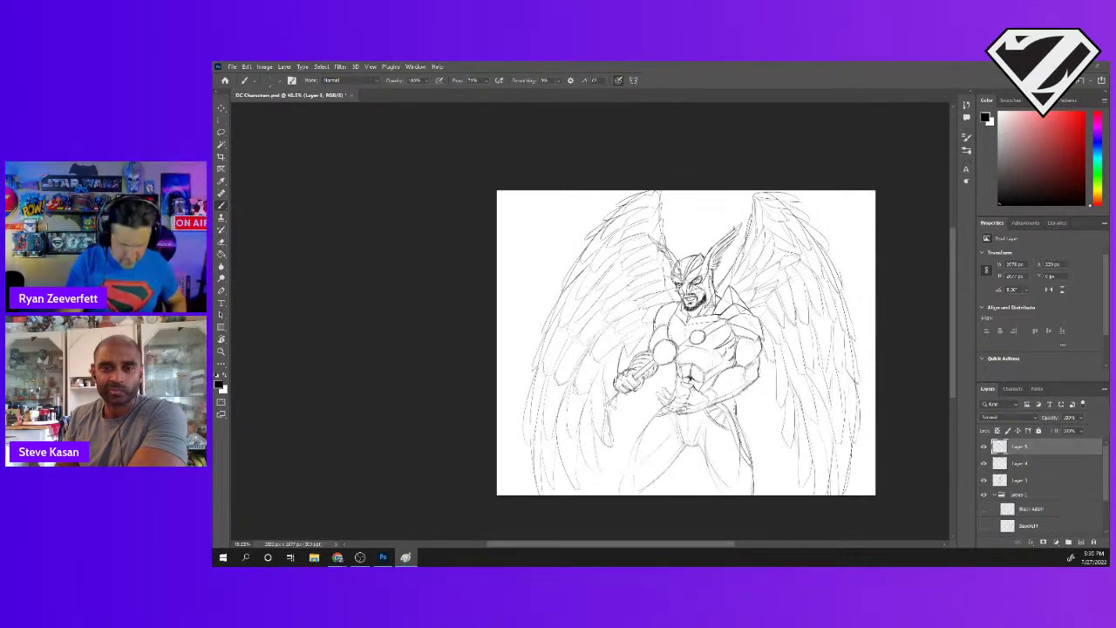
right_click(702, 340)
key("Escape")
- Sketch the jagged brow line and the eye of a hawk's head inside the circular chest emblem
key("z")
left_click_drag(701, 337, 757, 354)
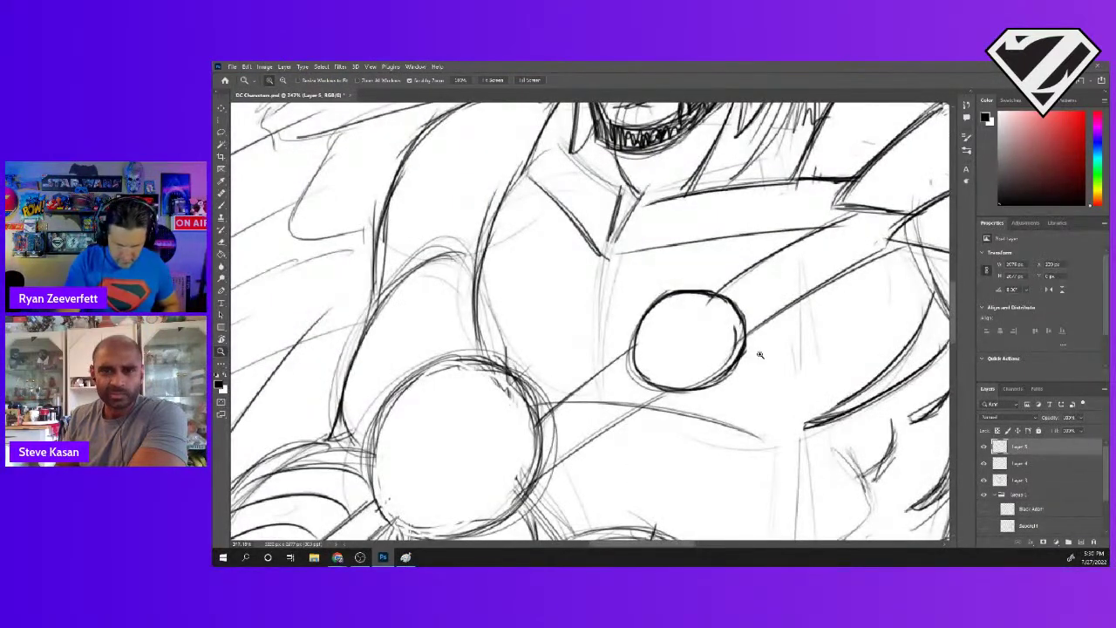
key("b")
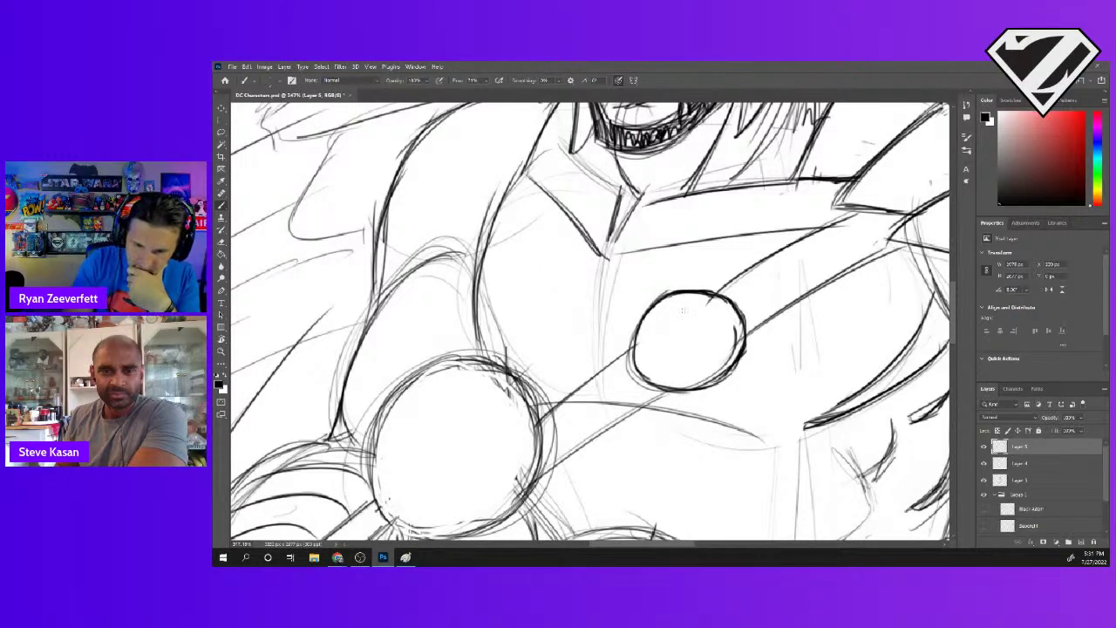
mouse_move(660, 312)
left_mouse_down()
mouse_move(698, 300)
mouse_move(697, 312)
mouse_move(729, 309)
left_mouse_up()
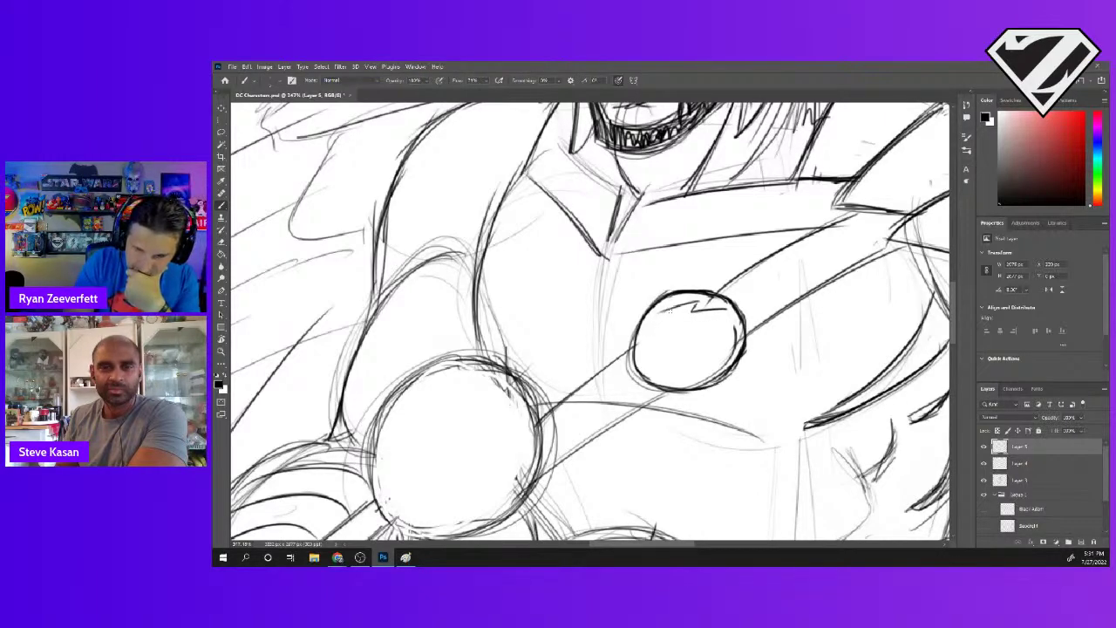
mouse_move(662, 310)
left_mouse_down()
mouse_move(660, 324)
mouse_move(679, 322)
left_mouse_up()
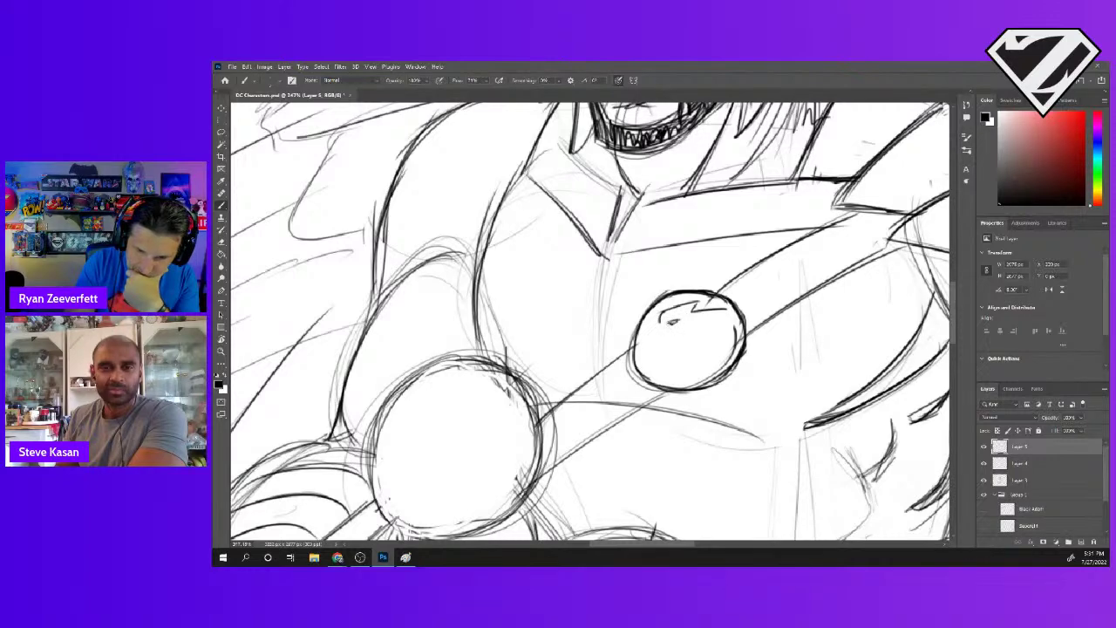
left_click_drag(680, 321, 693, 318)
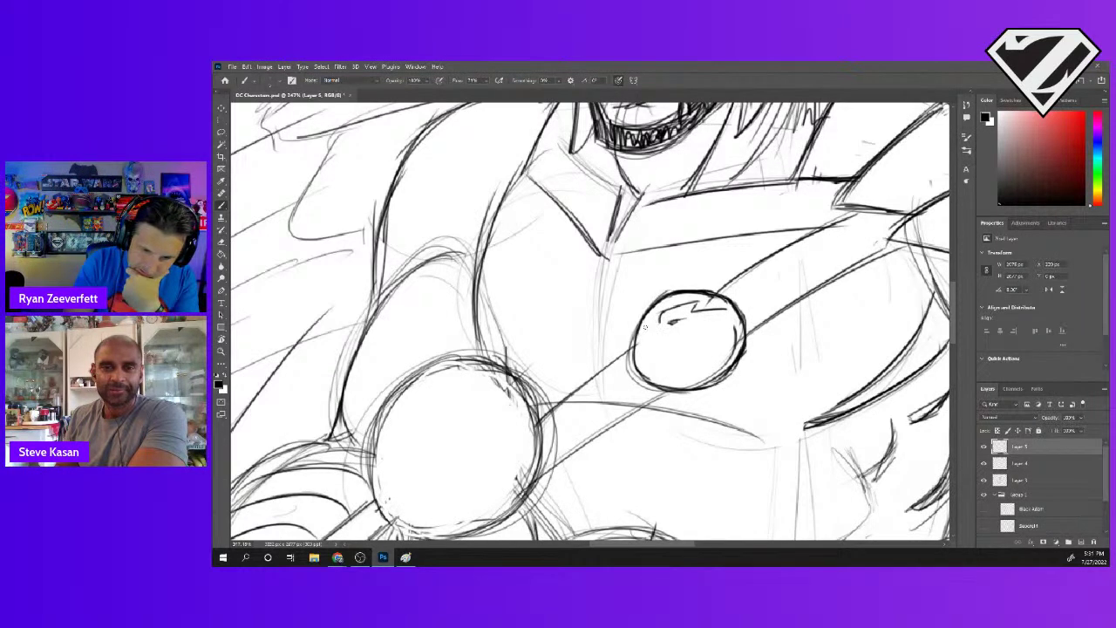
- Draw the beak, lower jaw and jagged back edge of the hawk's head inside the chest emblem
left_click_drag(645, 326, 660, 323)
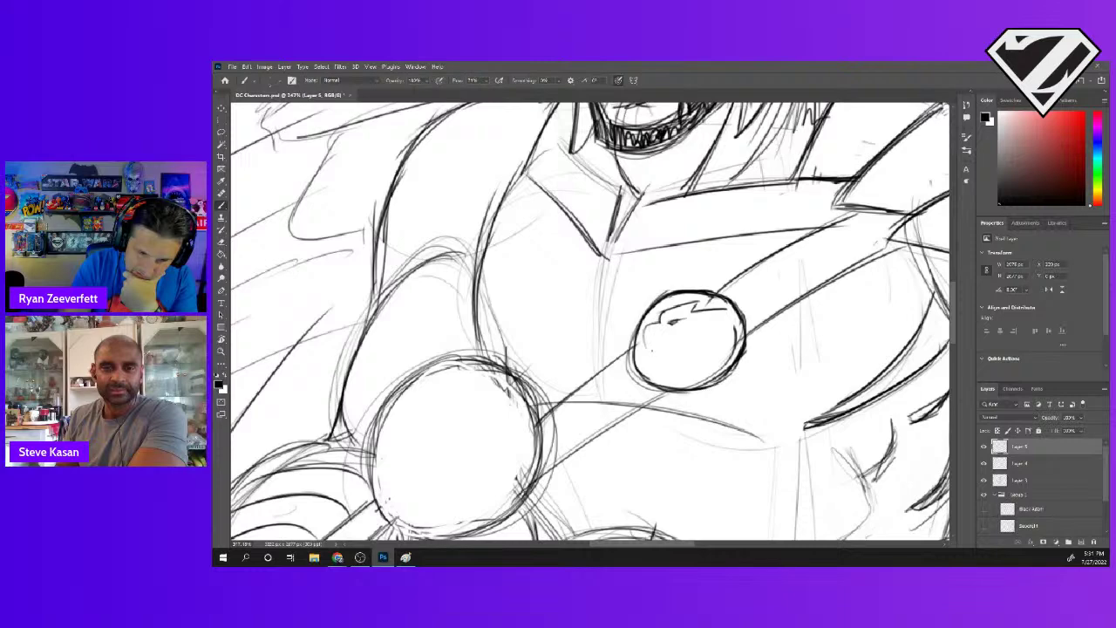
left_click_drag(650, 328, 646, 352)
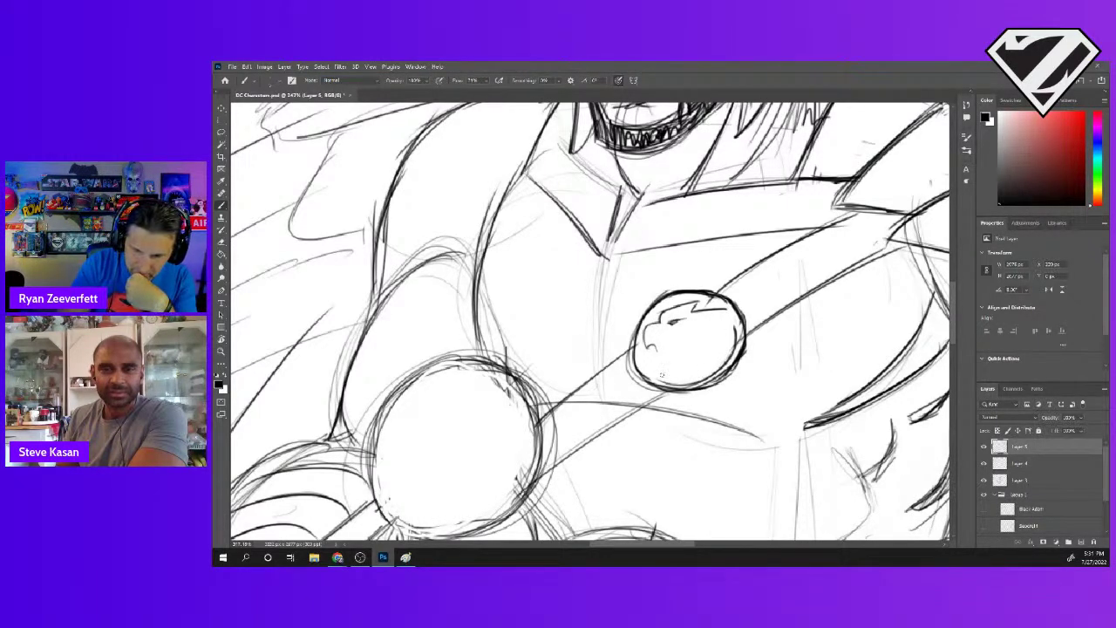
left_click_drag(658, 366, 689, 366)
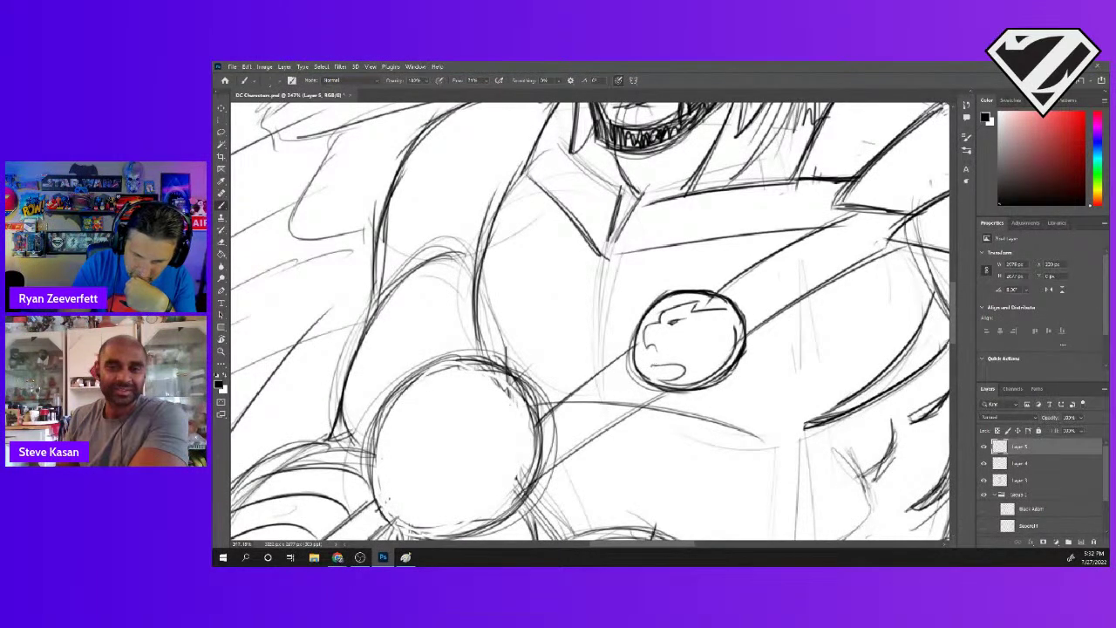
left_click_drag(653, 354, 651, 358)
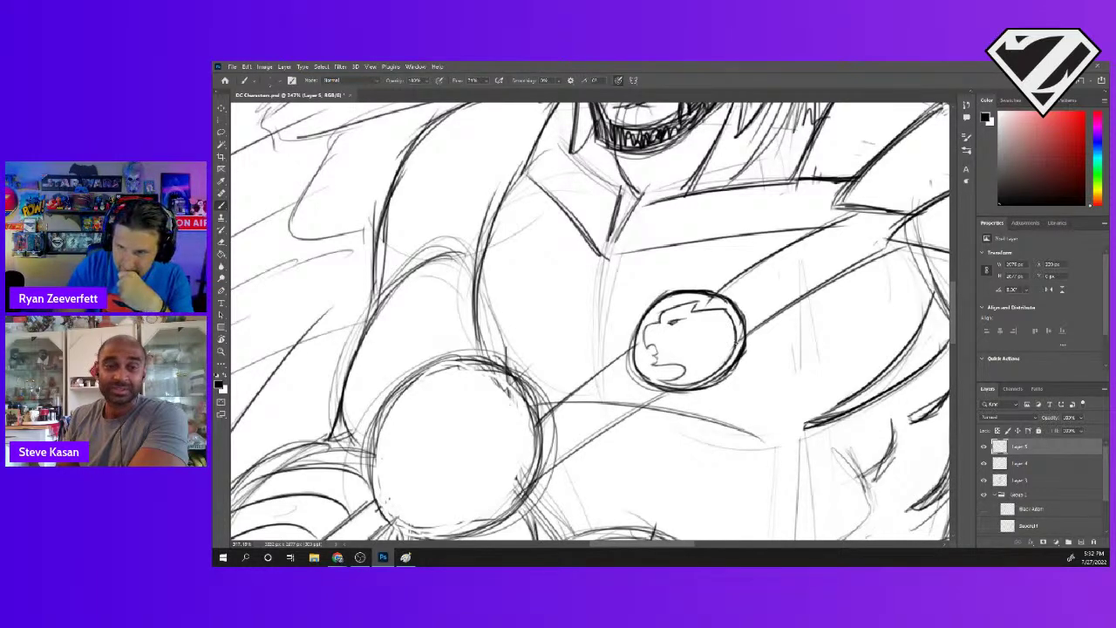
mouse_move(707, 369)
left_mouse_down()
mouse_move(713, 380)
mouse_move(736, 355)
left_mouse_up()
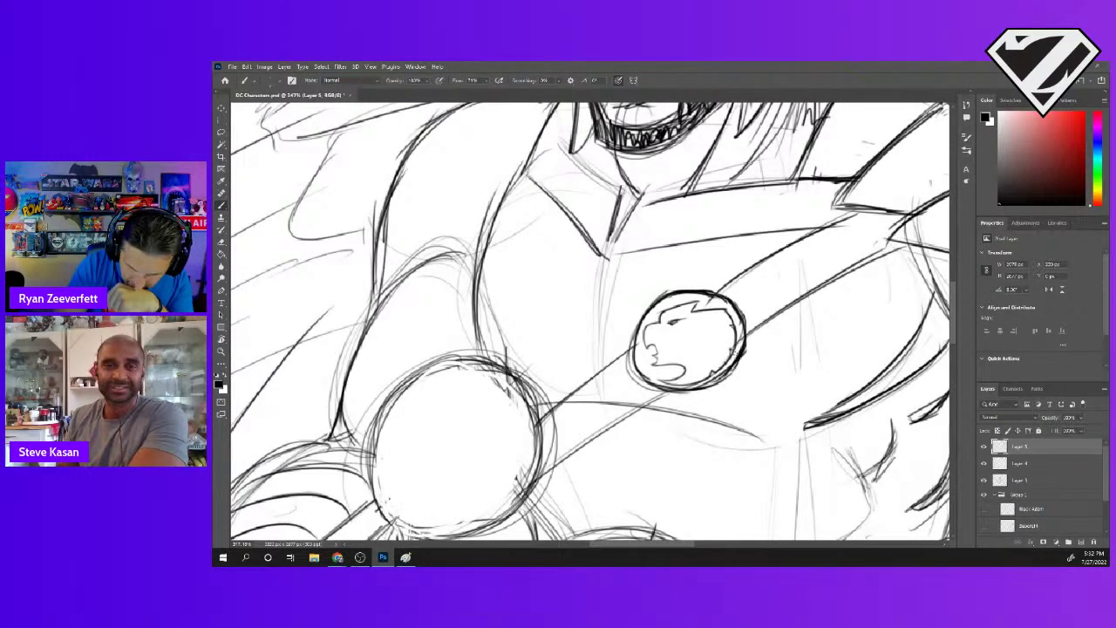
- Rework the crown and brow line of the emblem's hawk head on the topmost sketch layer
left_click(1053, 464)
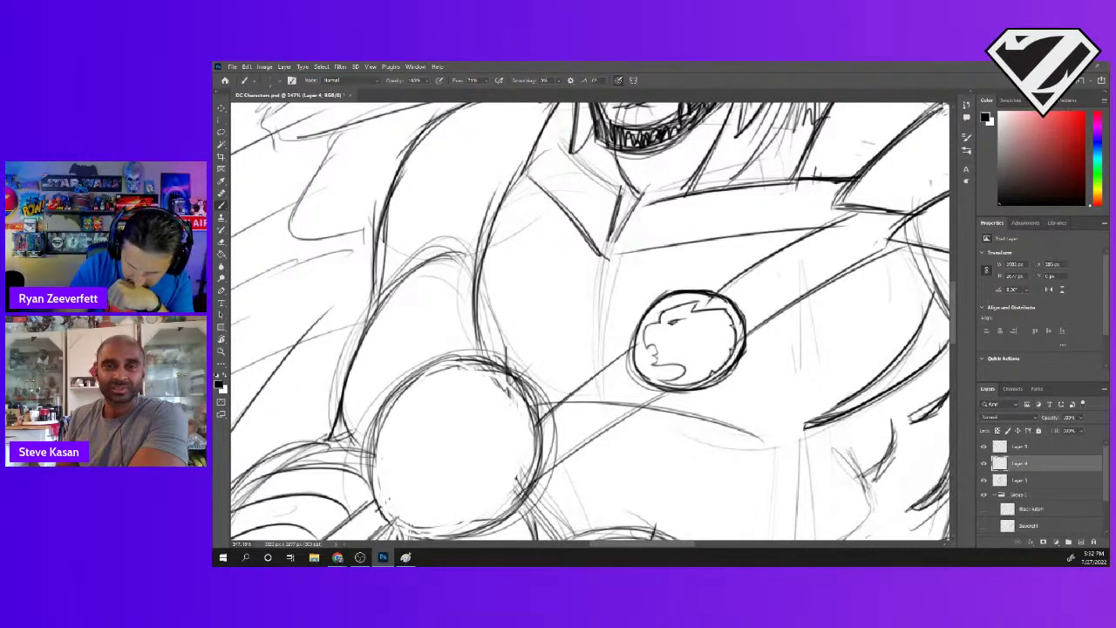
left_click(1048, 477)
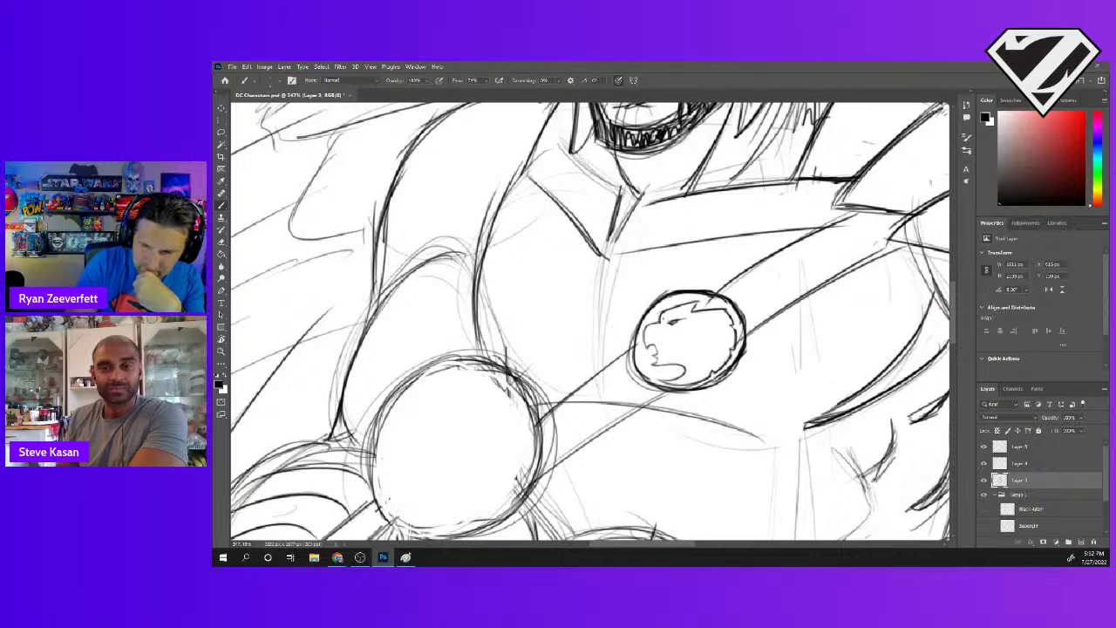
key("alt+bracketright")
key("alt+bracketright")
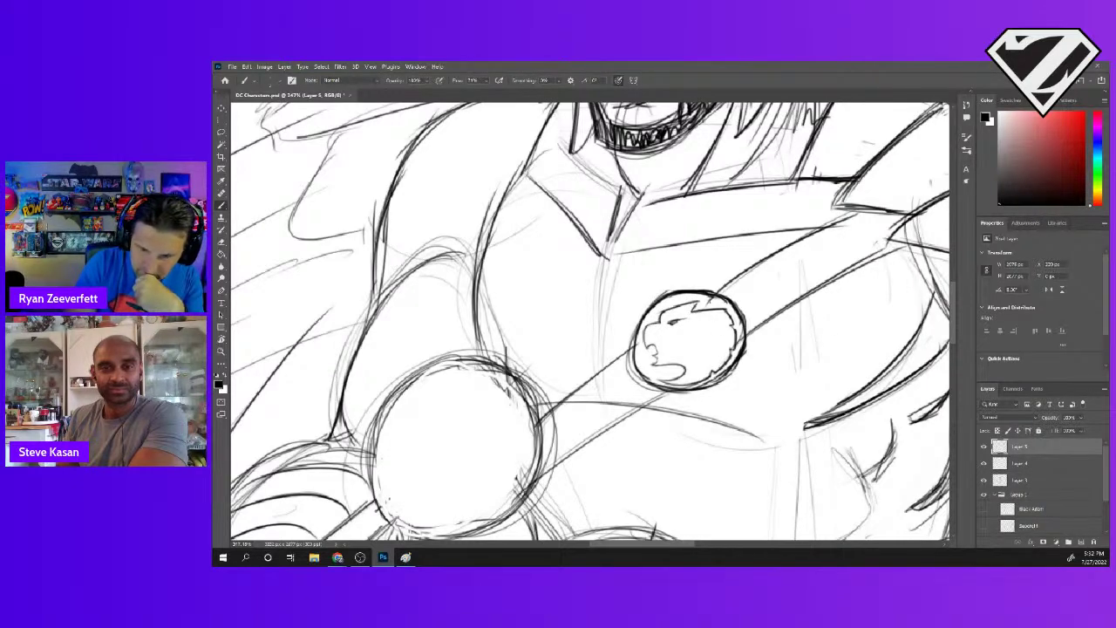
left_click_drag(696, 306, 660, 321)
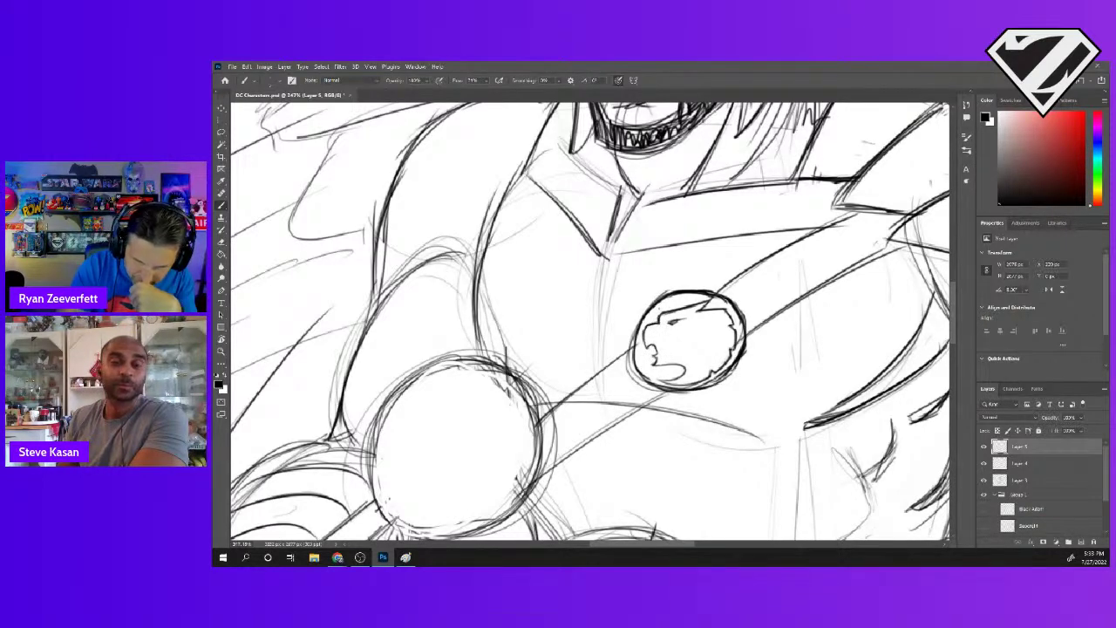
key("z")
left_click_drag(768, 443, 680, 445)
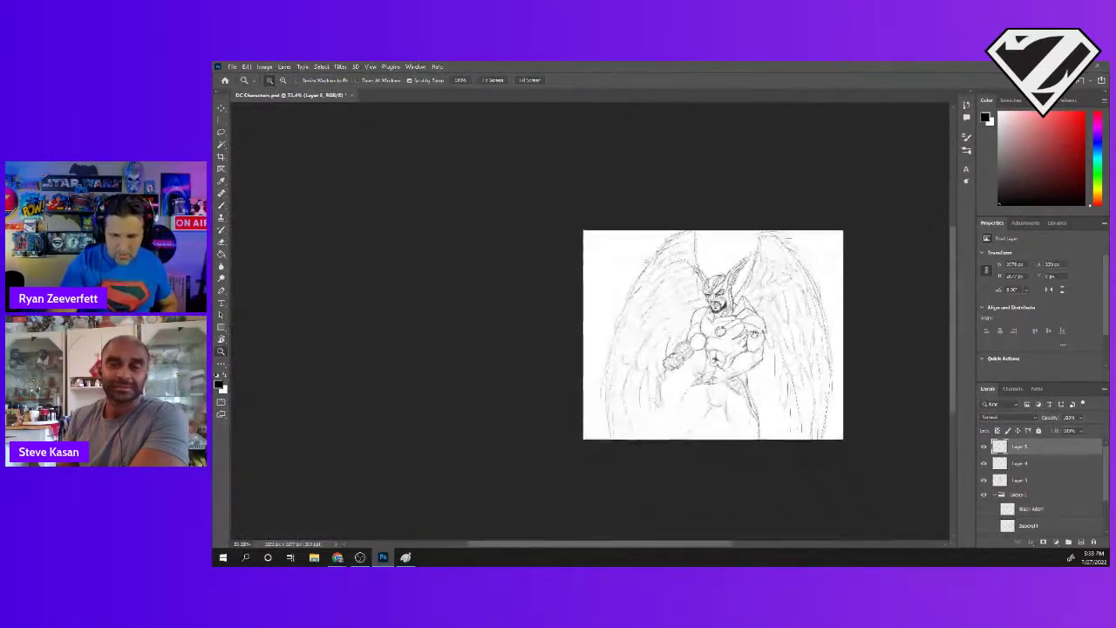
mouse_move(649, 394)
left_mouse_down()
mouse_move(689, 394)
mouse_move(664, 396)
left_mouse_up()
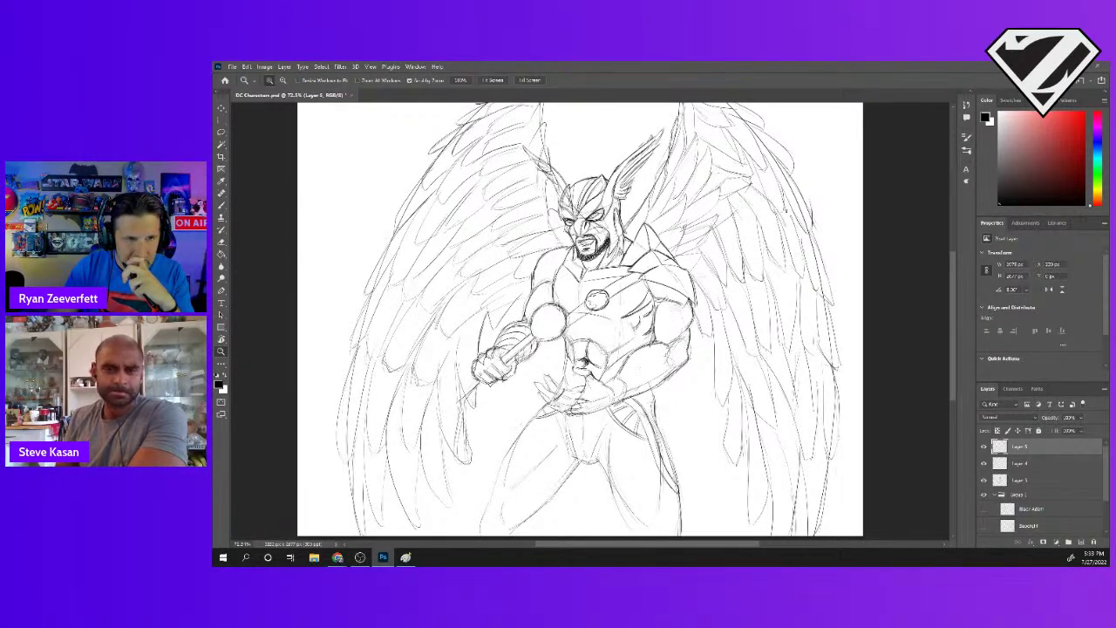
key("alt+Tab")
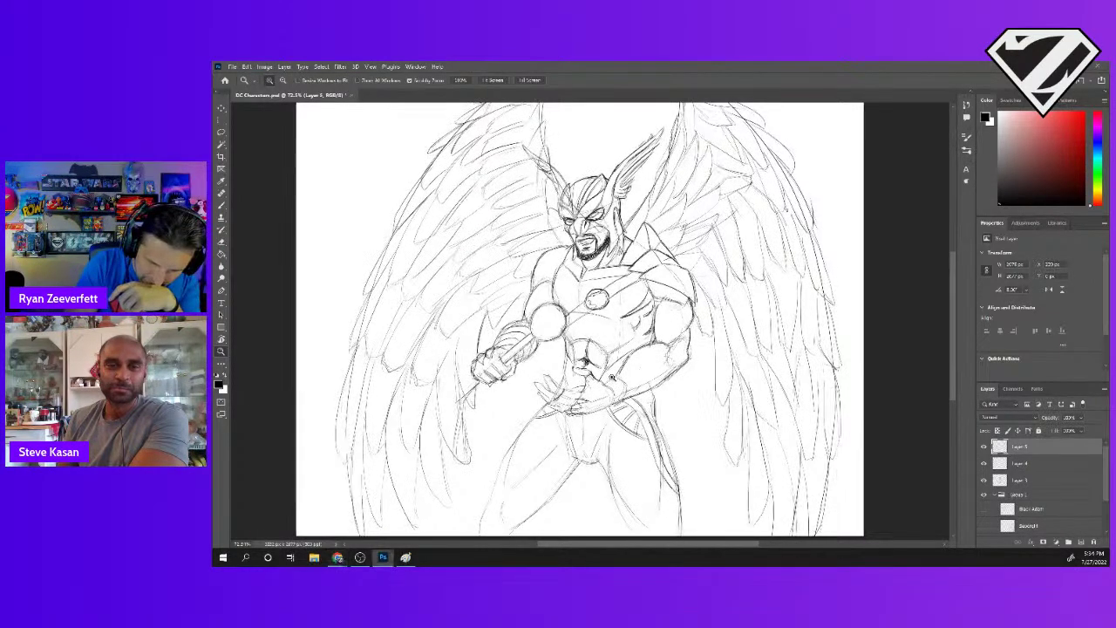
left_click(605, 383)
left_click(605, 382)
key("b")
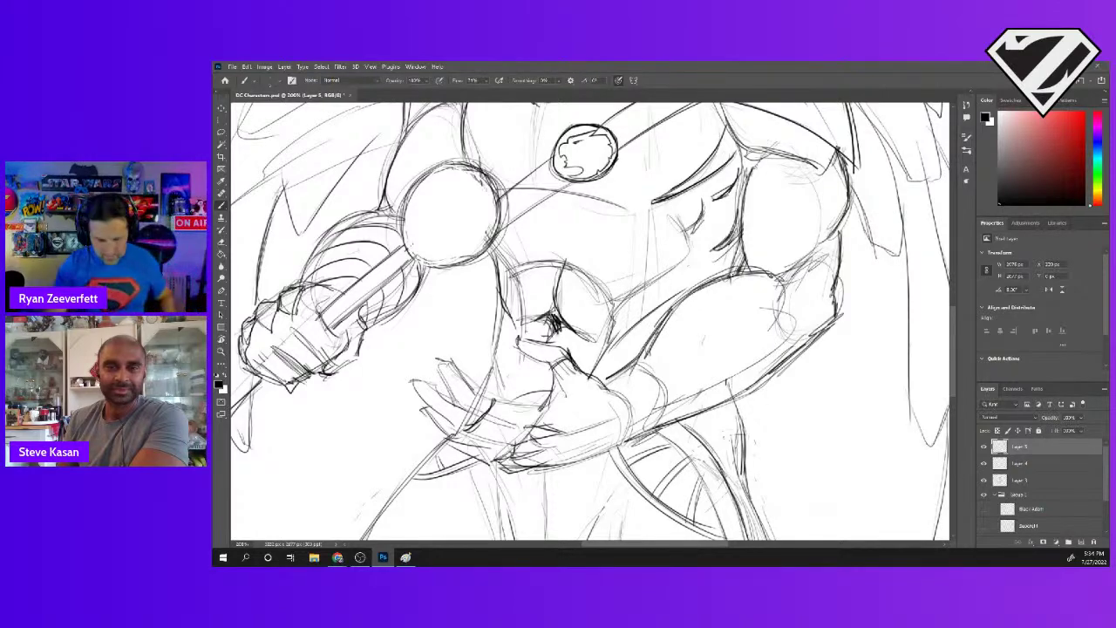
scroll(811, 484, "down", 5)
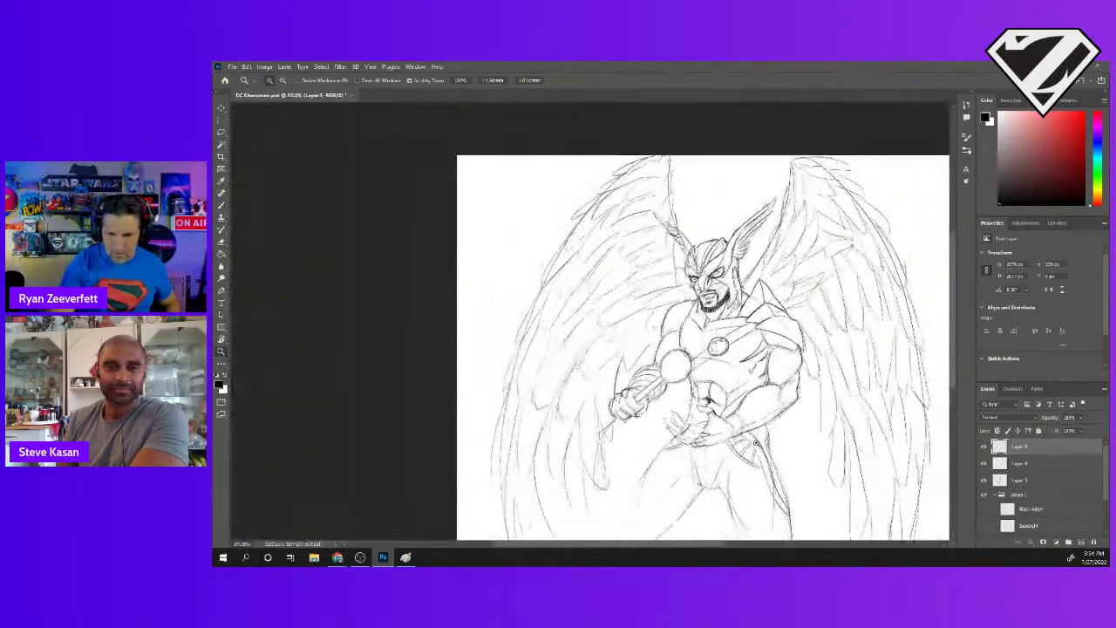
scroll(762, 439, "down", 3)
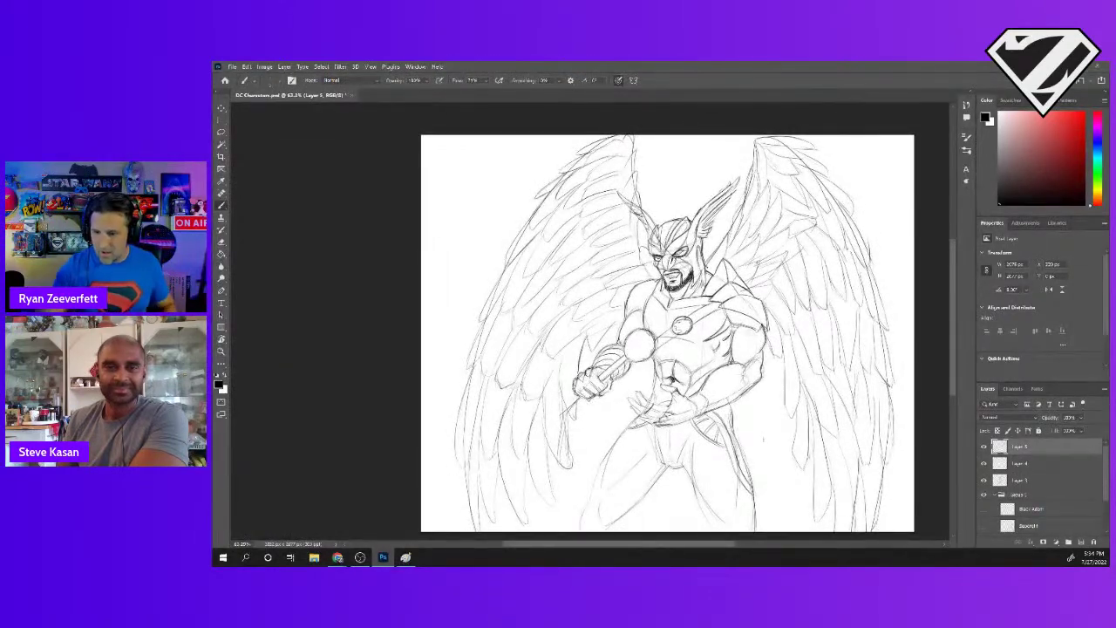
left_click(1001, 494)
left_click(1002, 495)
scroll(1003, 501, "down", 1)
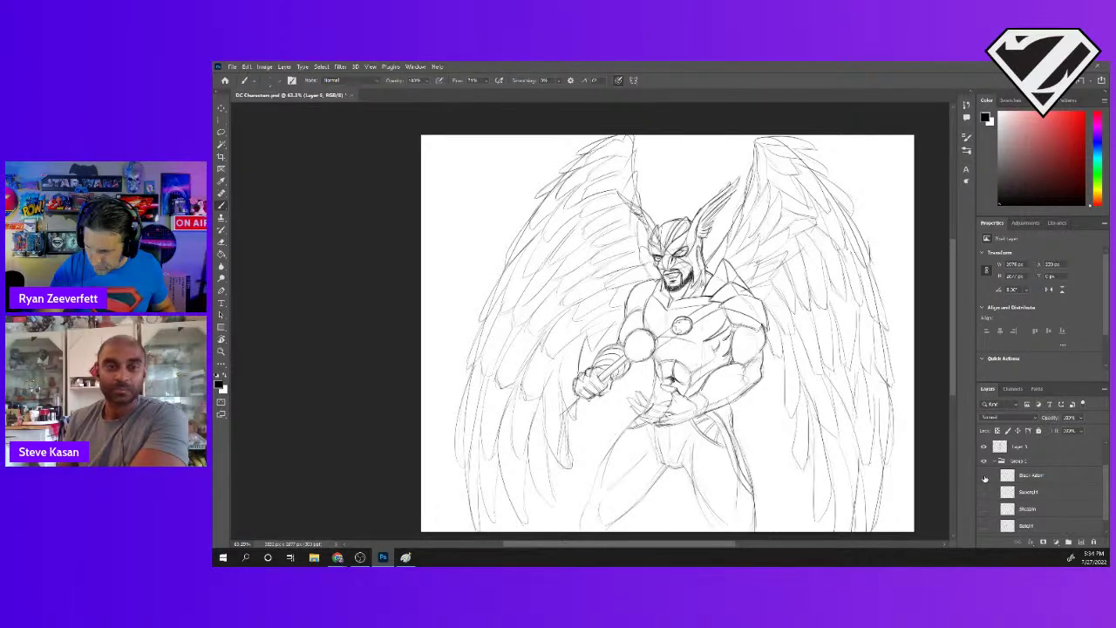
key("ctrl+z")
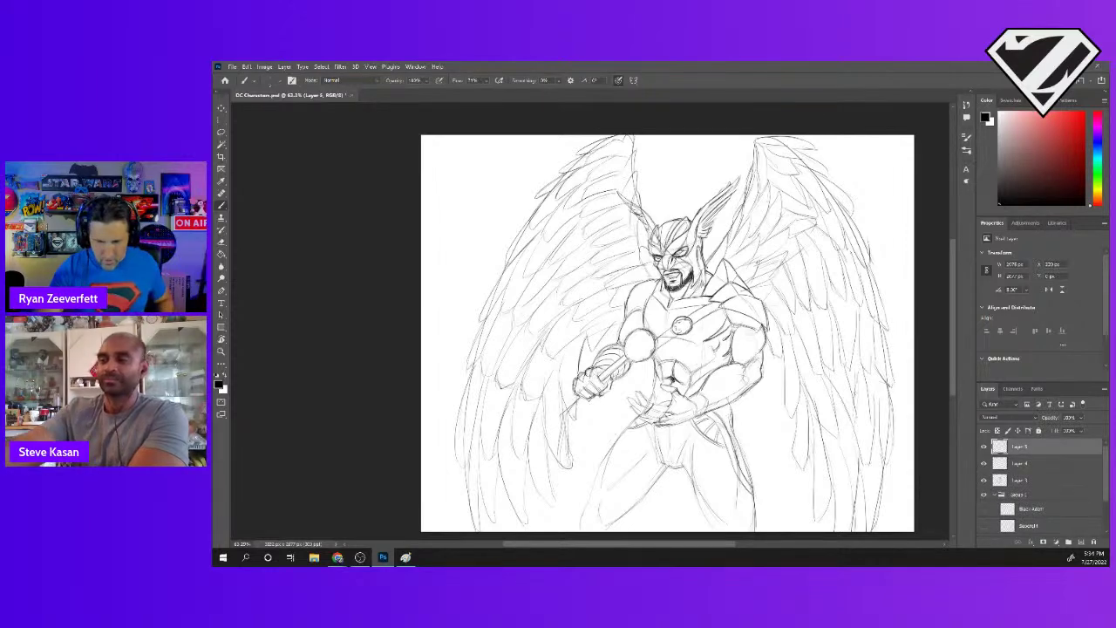
key("z")
left_click(720, 367)
left_click(726, 367)
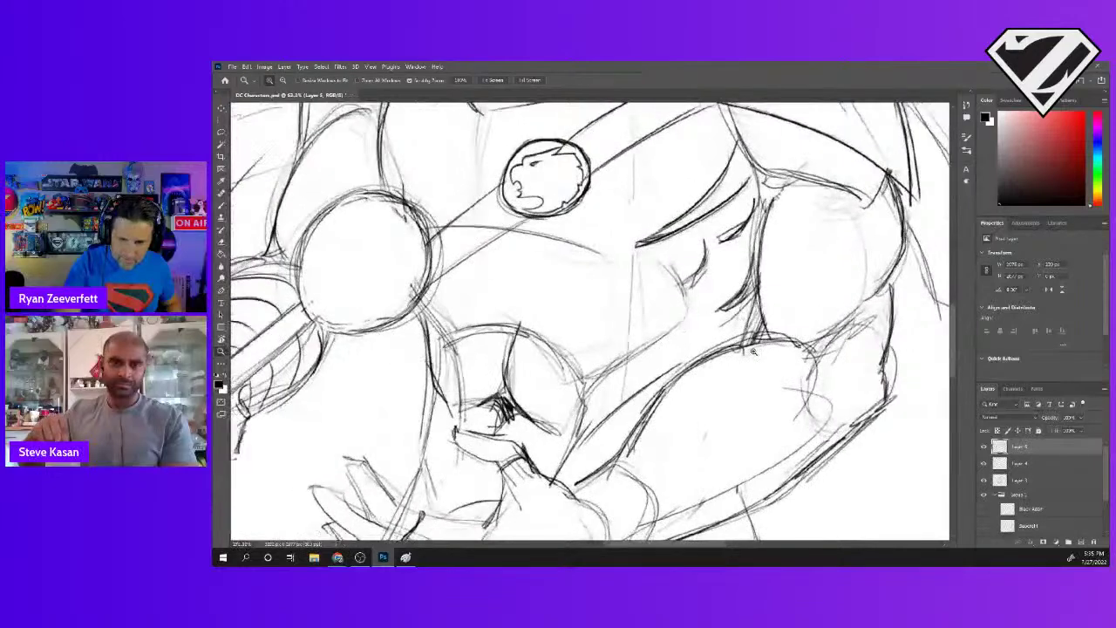
left_click(726, 368, "alt")
key("ctrl+0")
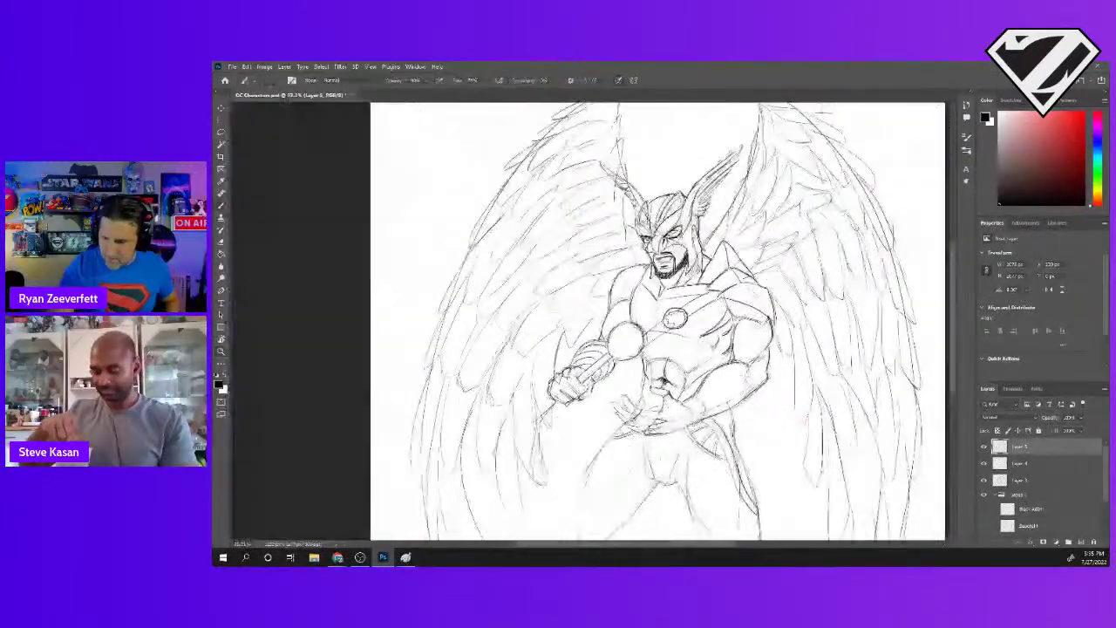
- Hide the winged hero's sketch layers and show the Black Adam layer to examine its torso and costume
key("b")
left_click(984, 464)
left_click(985, 480)
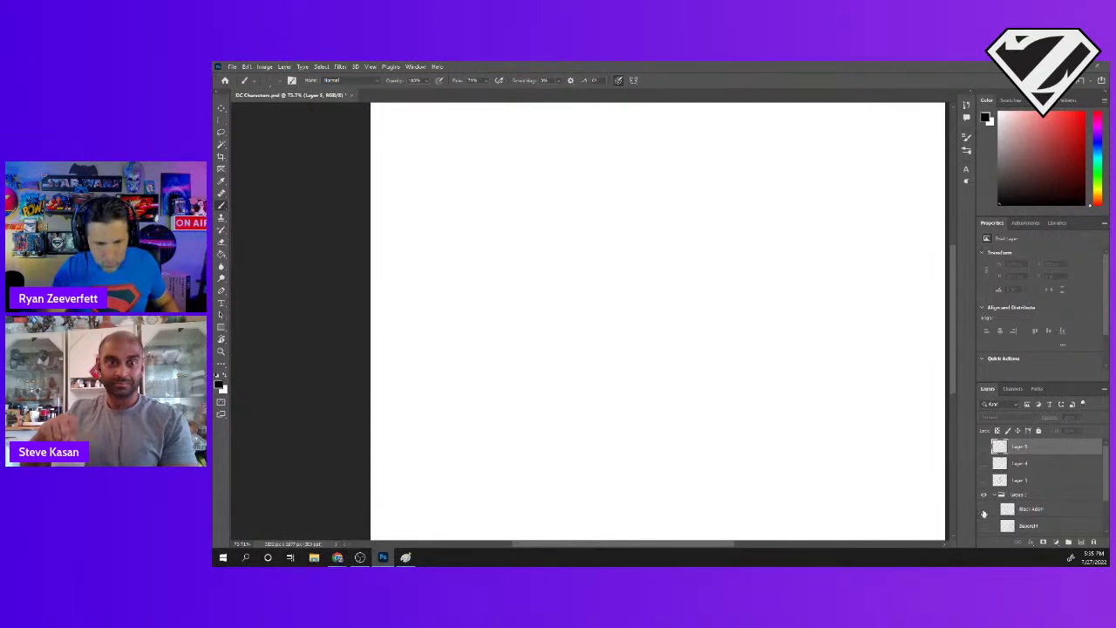
left_click(984, 510)
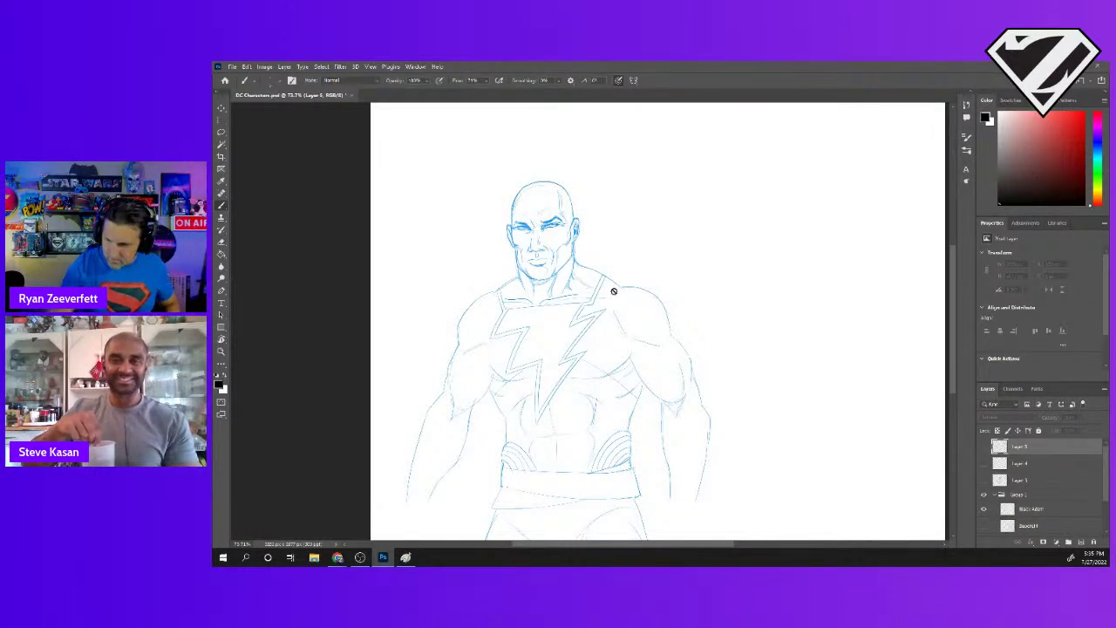
left_click(1055, 507)
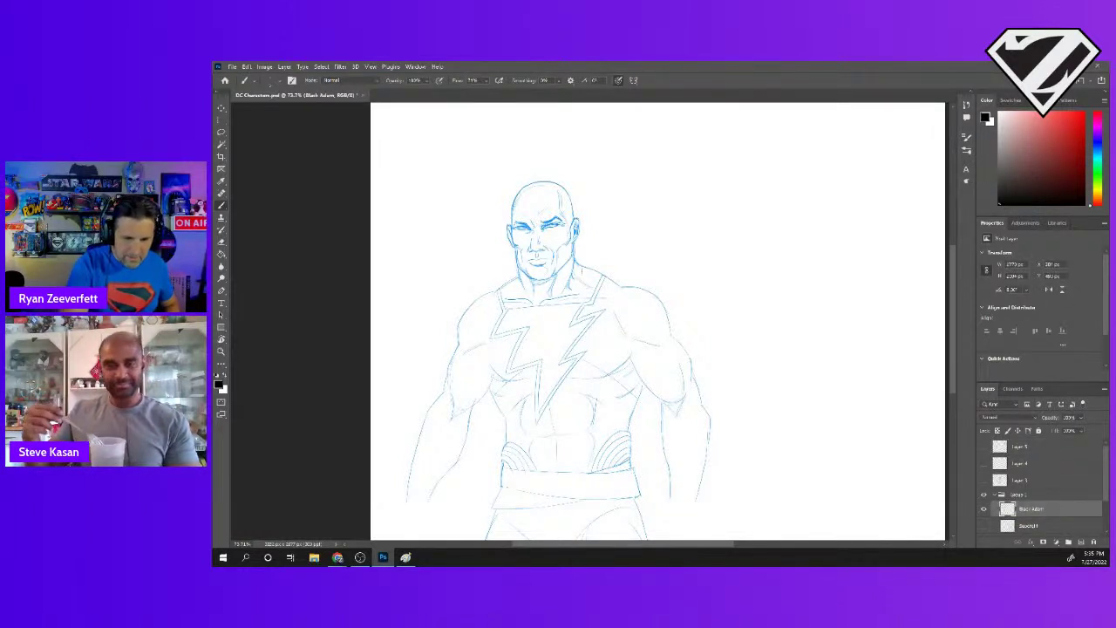
key("z")
mouse_move(630, 418)
left_mouse_down()
mouse_move(660, 398)
mouse_move(645, 404)
left_mouse_up()
key("b")
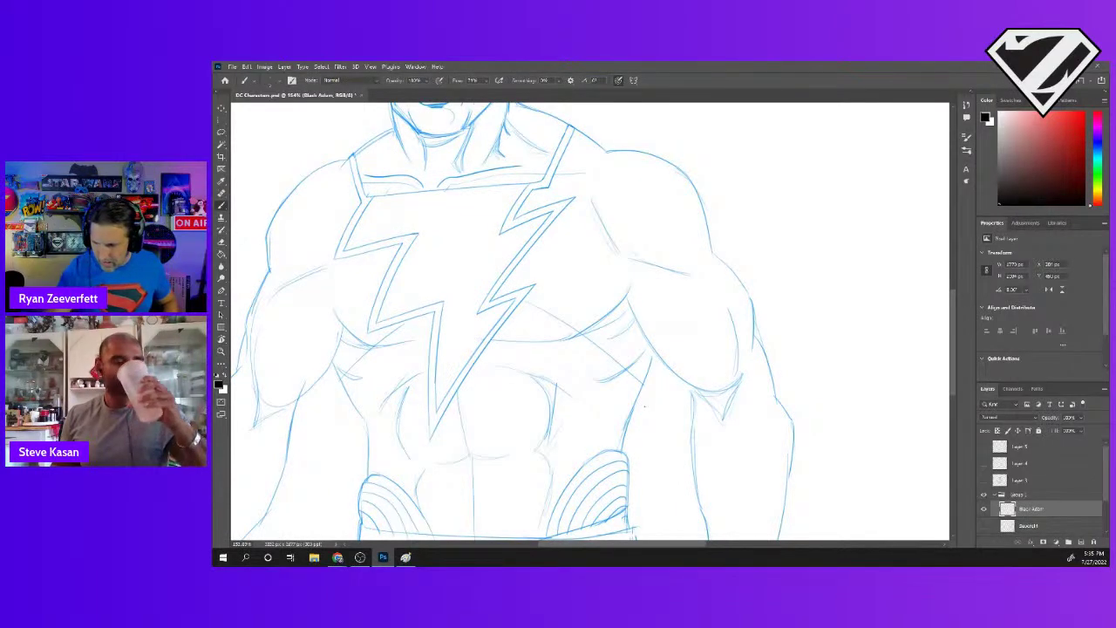
- Hide the Black Adam layer, briefly show the caped lightning-bolt hero's layer to examine the arms and gauntlets, and hide it again
left_click(984, 509)
scroll(1029, 488, "down", 2)
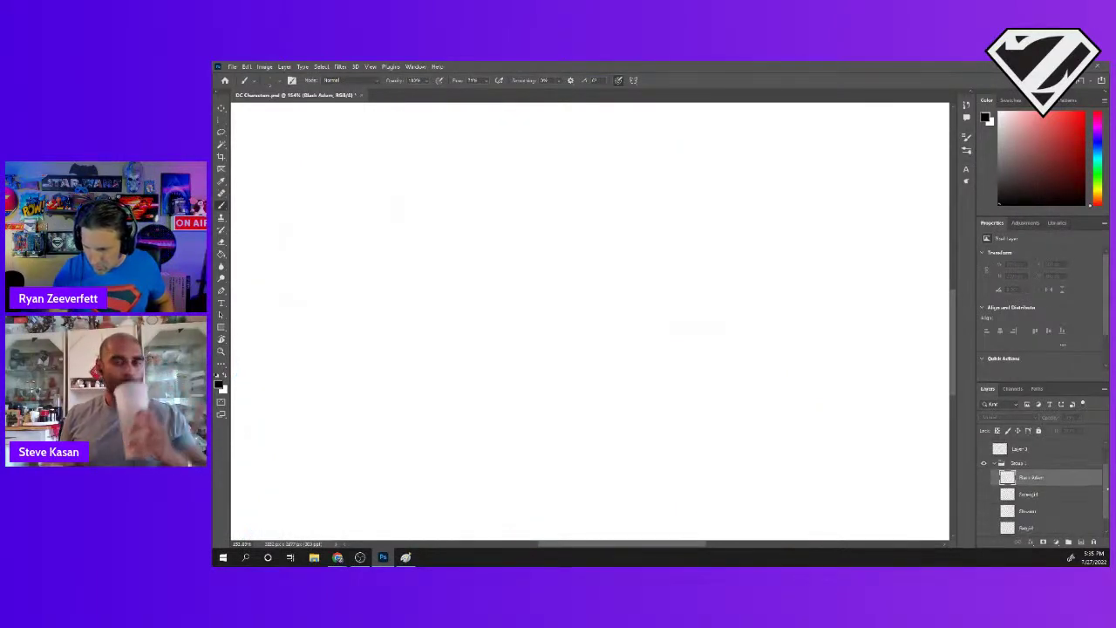
left_click(986, 511)
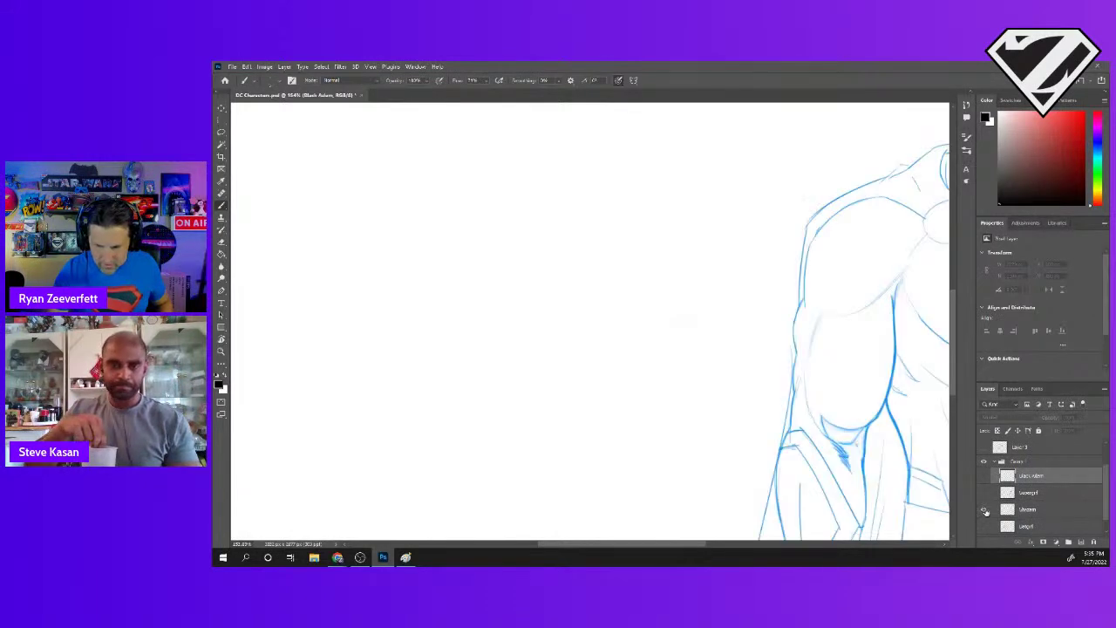
left_click_drag(873, 421, 457, 423)
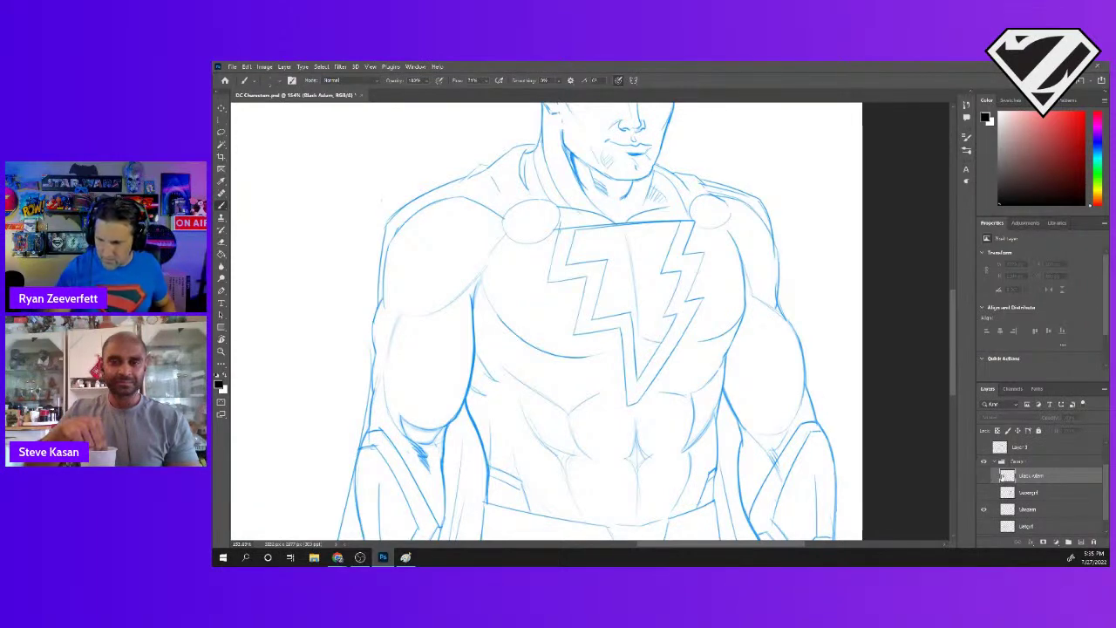
left_click(984, 509)
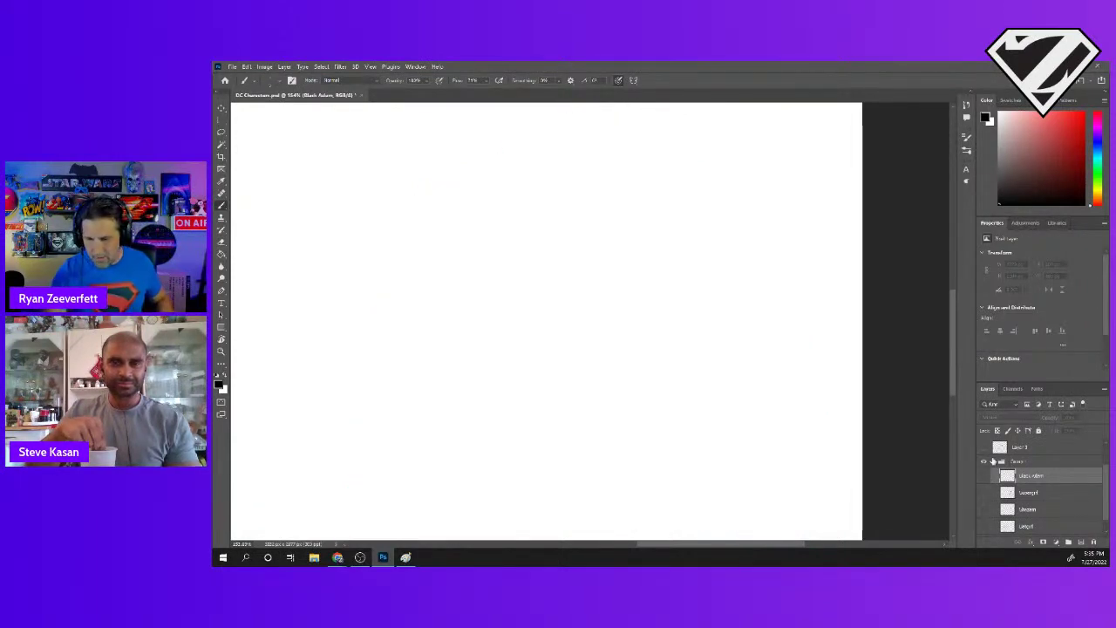
- Show the winged hero's figure and wing layers again, leaving Layer 4 hidden
key("z")
mouse_move(662, 435)
left_mouse_down()
mouse_move(668, 428)
mouse_move(639, 440)
left_mouse_up()
key("b")
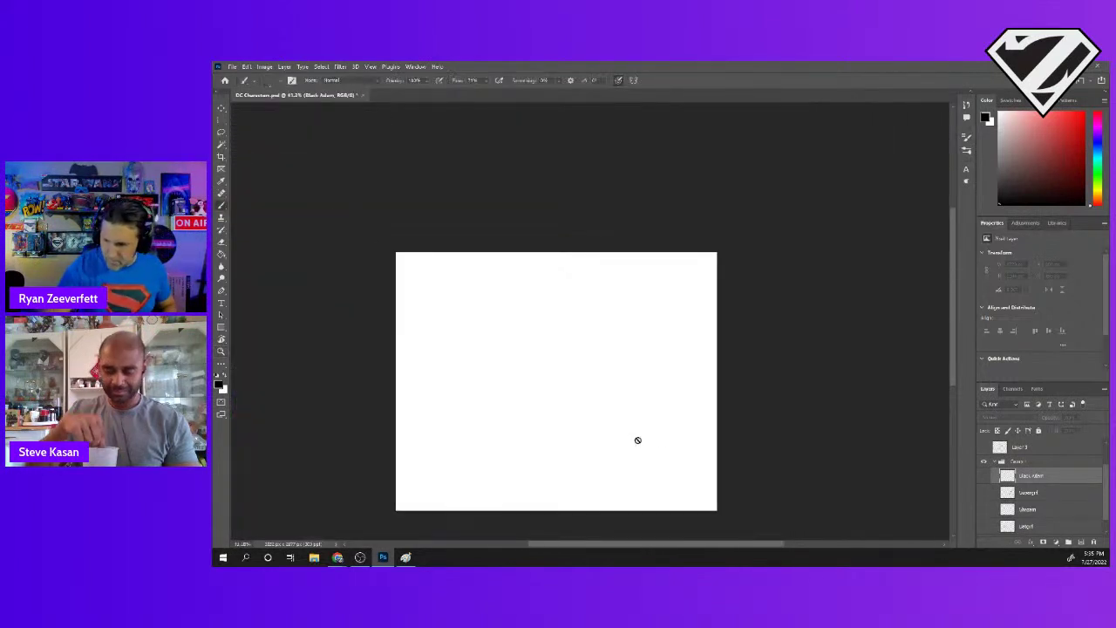
left_click(985, 447)
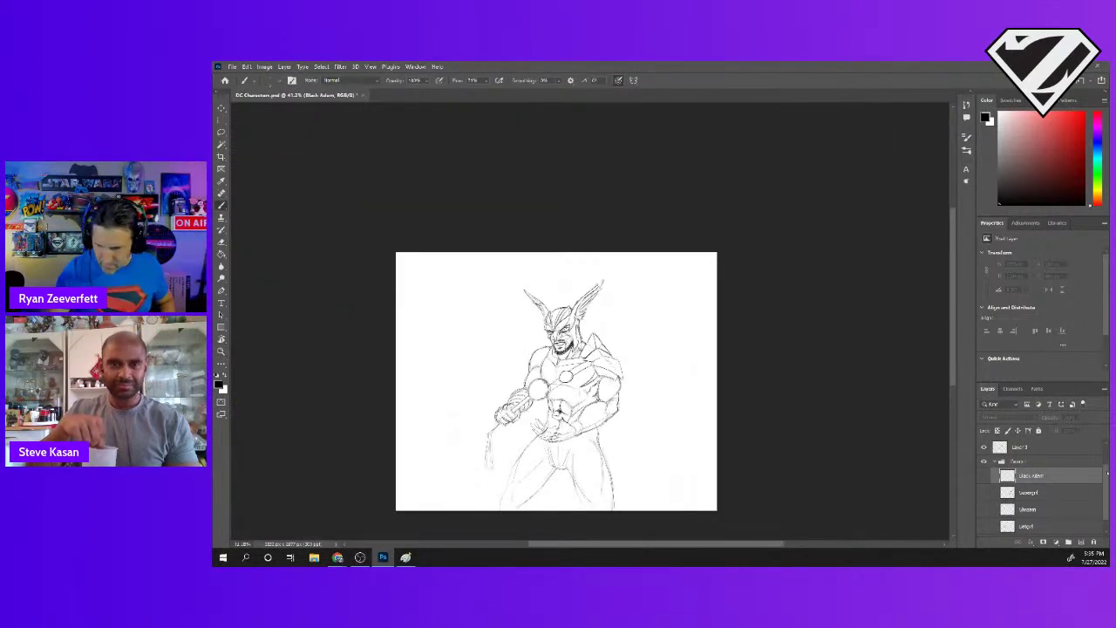
scroll(1037, 489, "up", 2)
left_click(985, 463)
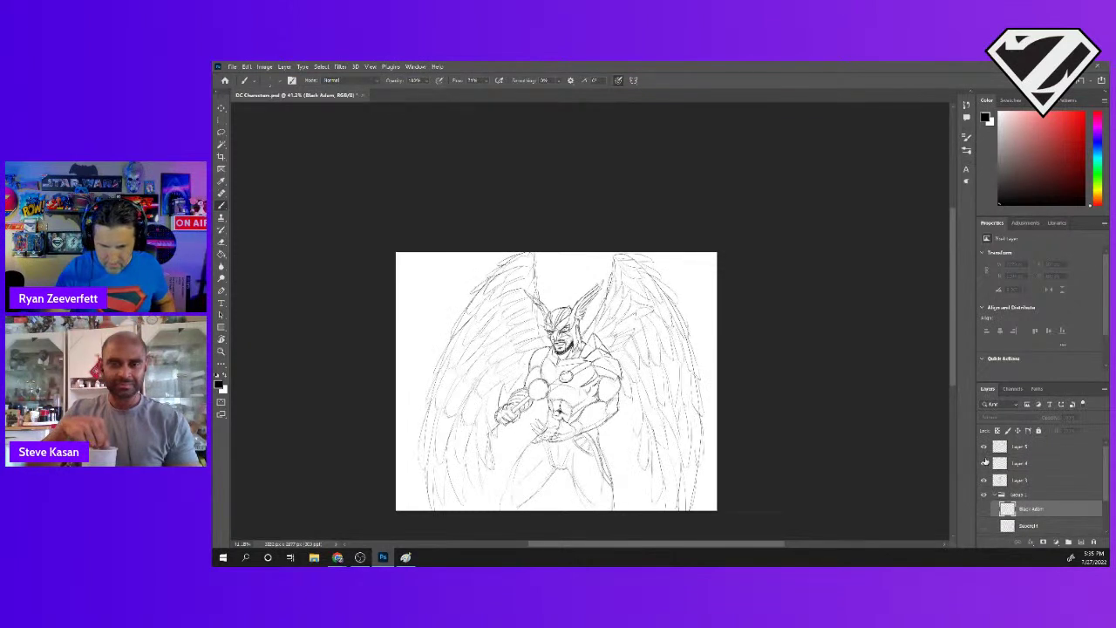
left_click(984, 464)
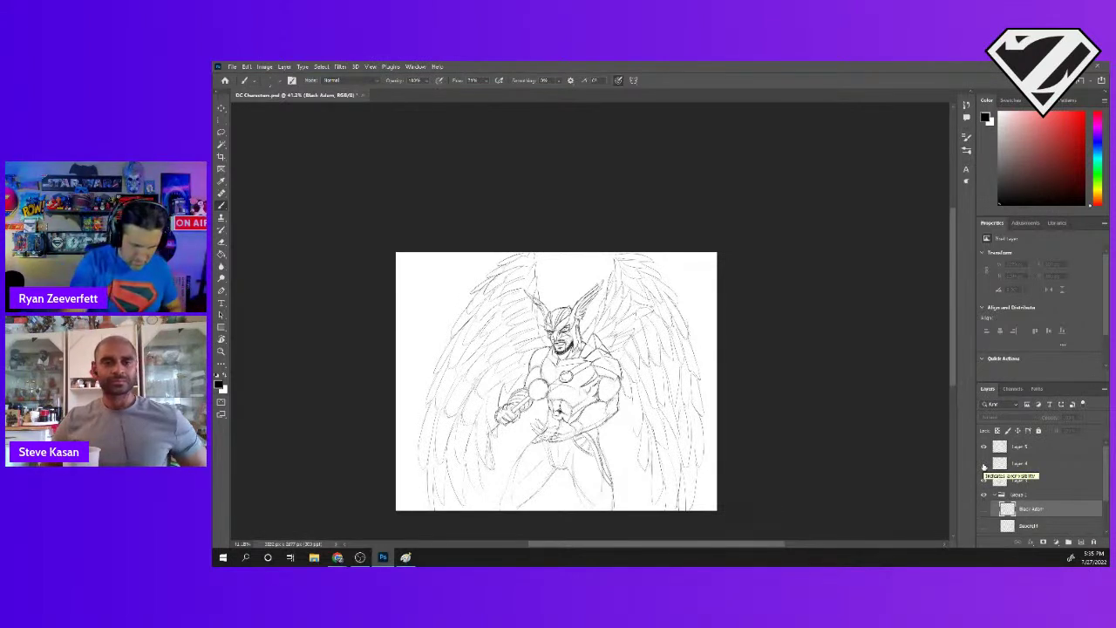
- Sketch curved bands across the bent forearm on Layer 3, from the elbow down to the wrist cuff
left_click(1052, 450)
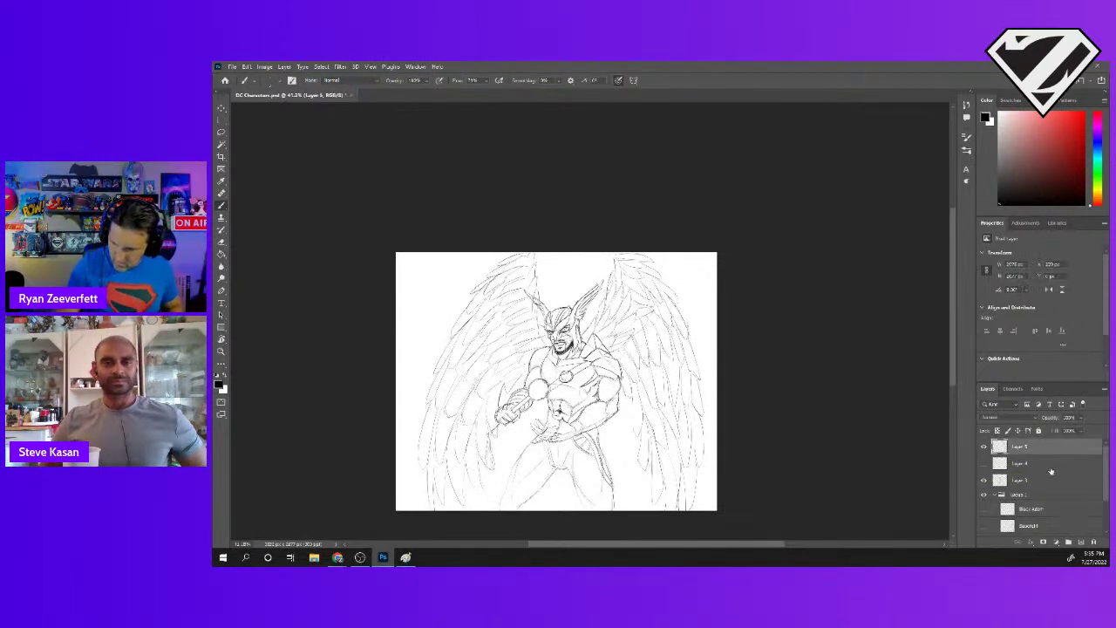
left_click(1050, 471)
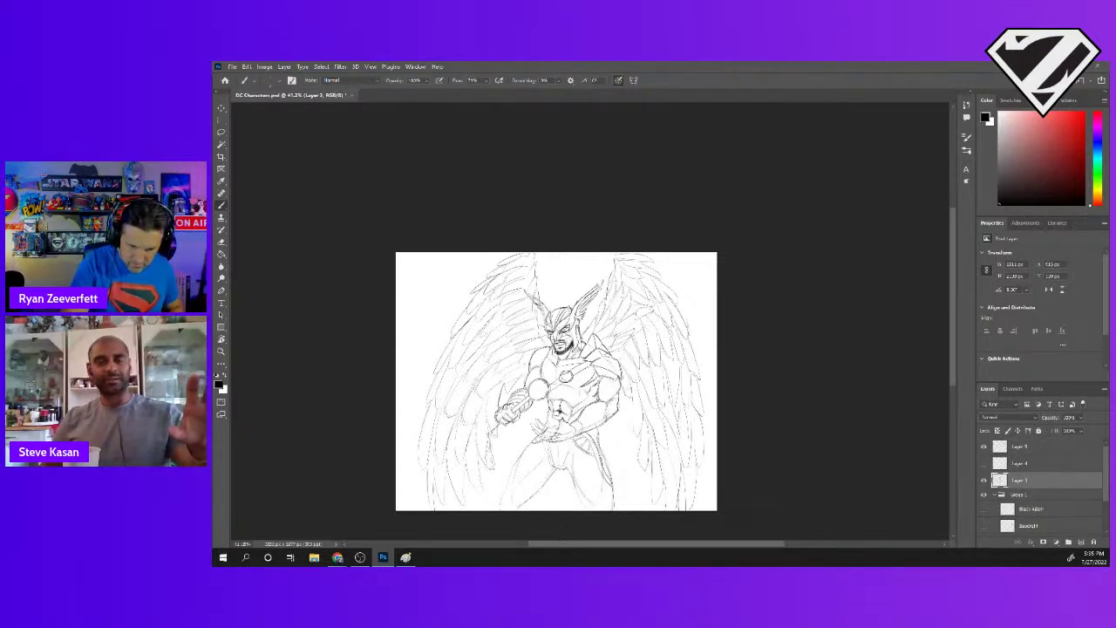
key("ctrl+plus")
key("ctrl+plus")
key("ctrl+plus")
key("ctrl+plus")
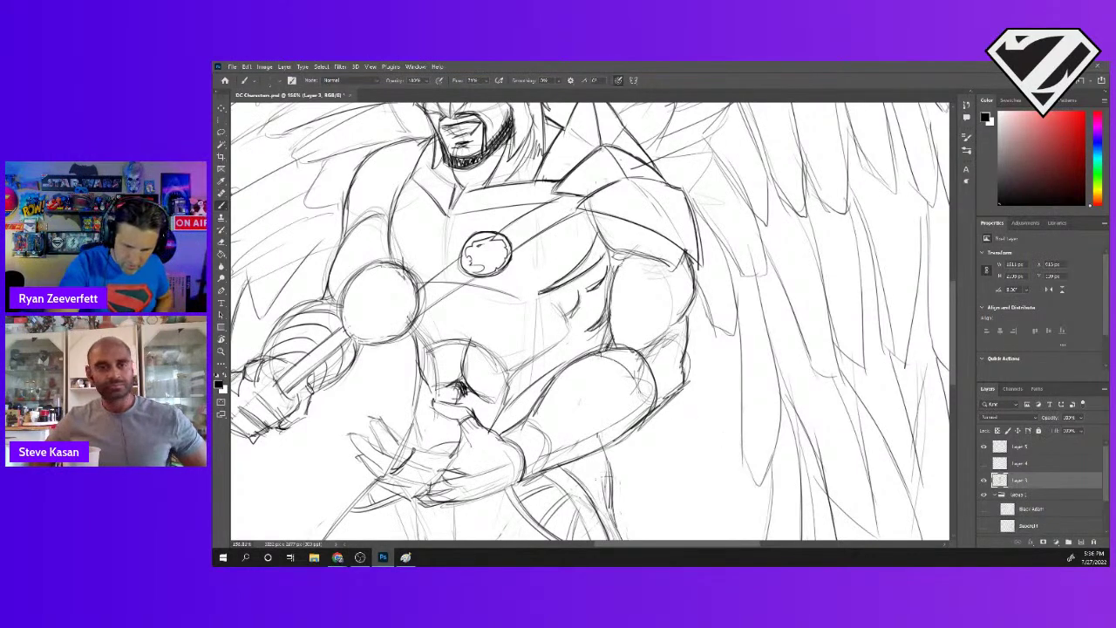
left_click_drag(635, 377, 640, 420)
left_click_drag(572, 365, 598, 370)
left_click_drag(597, 371, 623, 434)
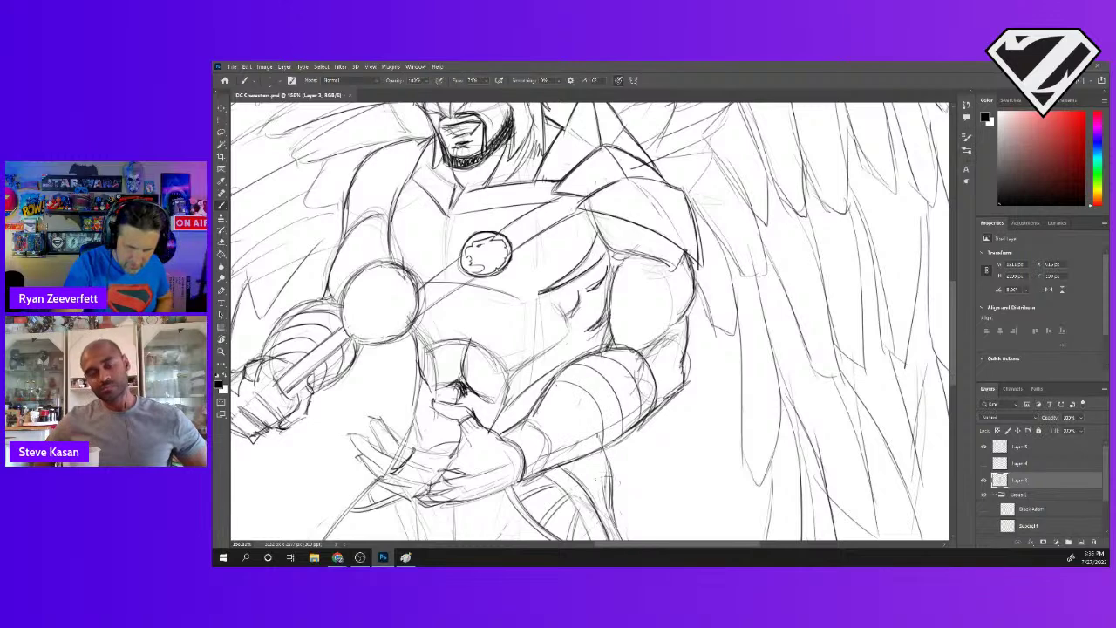
left_click_drag(583, 398, 549, 471)
left_click_drag(532, 410, 551, 472)
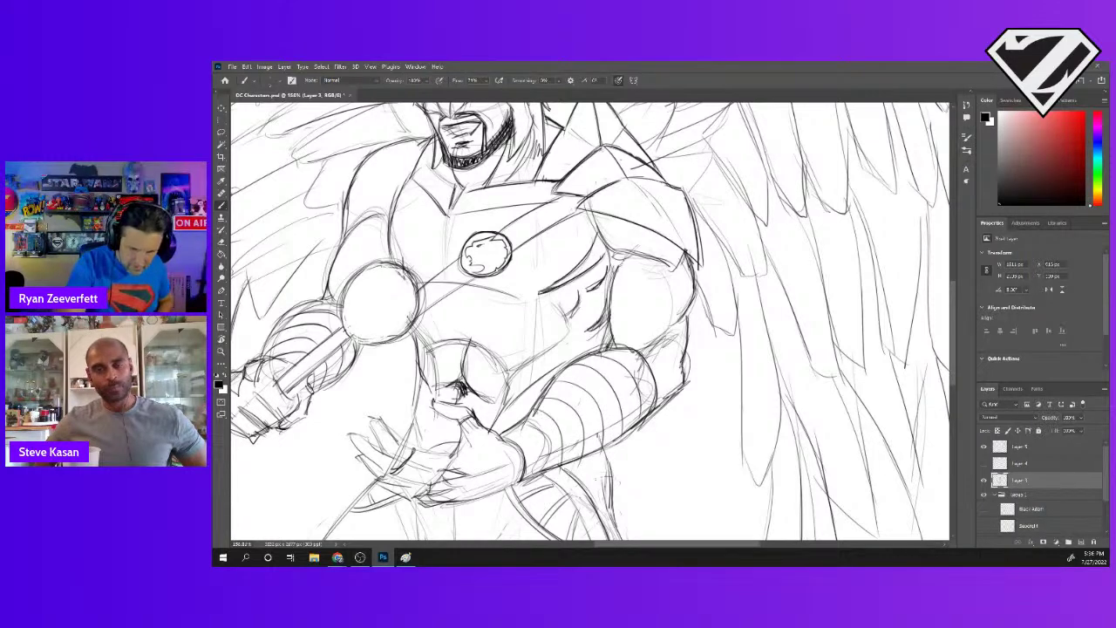
key("ctrl+z")
left_click_drag(535, 413, 558, 459)
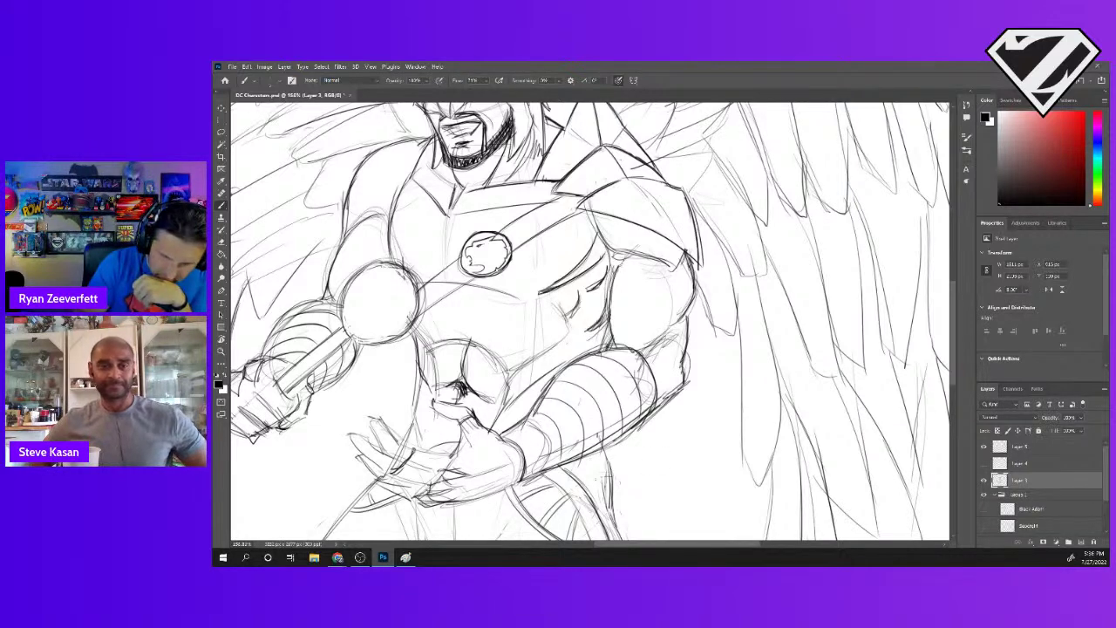
- Draw a flared gauntlet fin with a jagged end behind the banded forearm, erasing the old elbow and forearm lines
left_click_drag(596, 457, 678, 427)
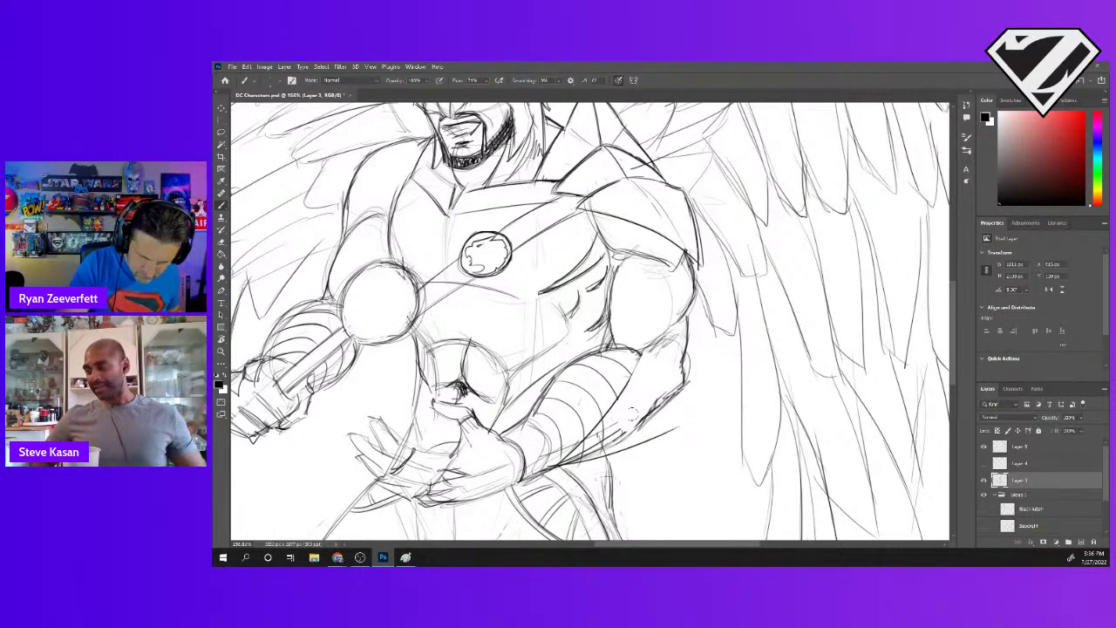
left_click_drag(663, 358, 641, 419)
mouse_move(655, 379)
left_mouse_down()
mouse_move(641, 403)
mouse_move(659, 386)
mouse_move(666, 402)
mouse_move(624, 426)
left_mouse_up()
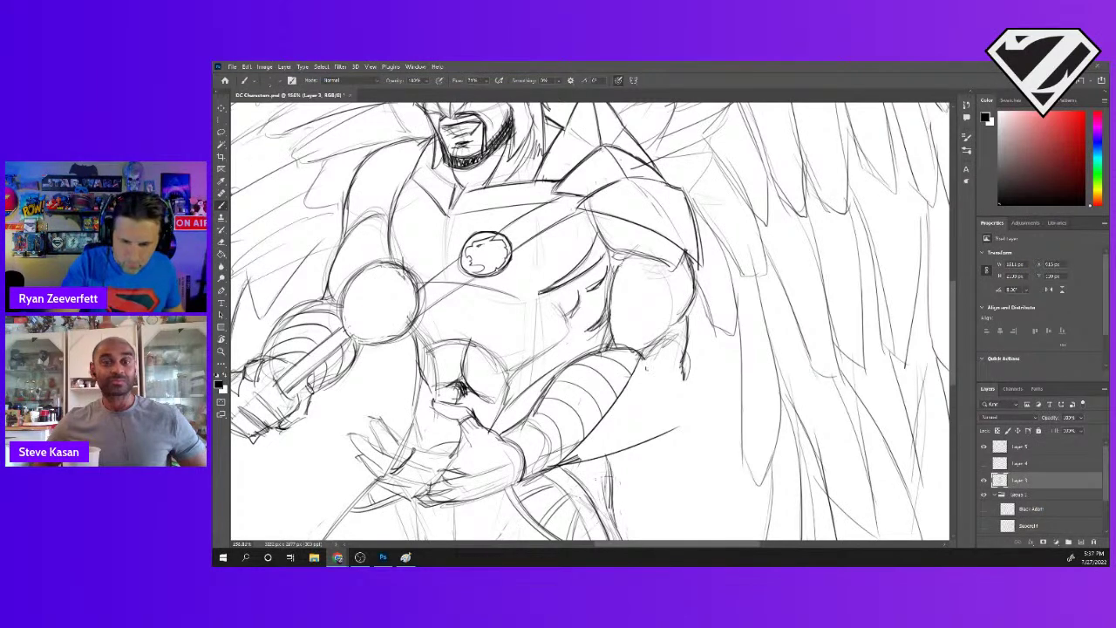
left_click(647, 373)
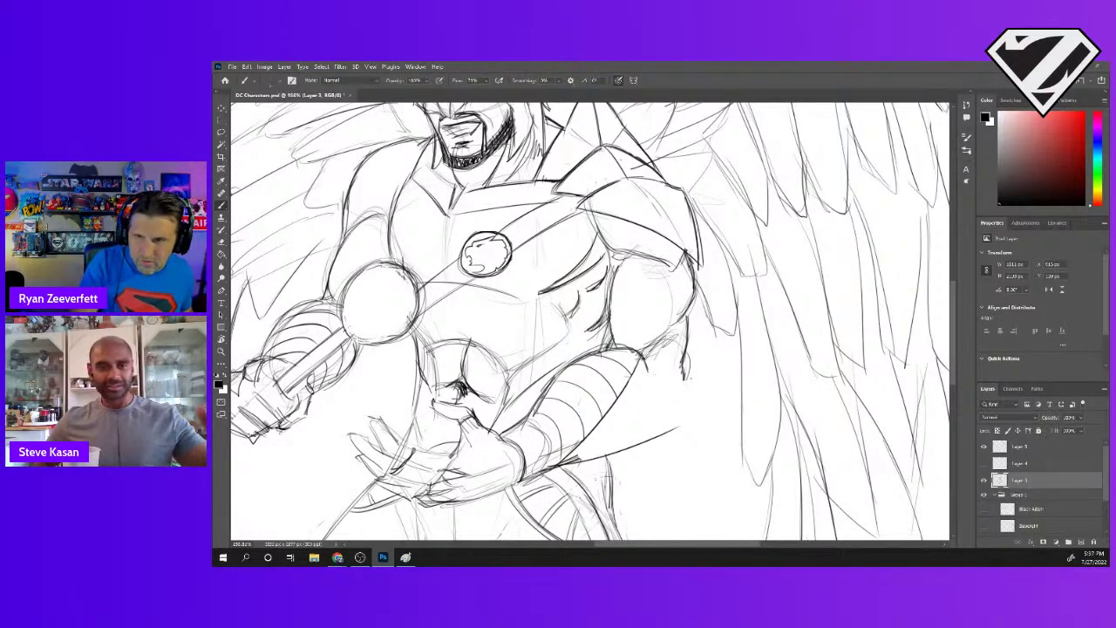
mouse_move(646, 372)
left_mouse_down()
mouse_move(692, 388)
mouse_move(671, 423)
left_mouse_up()
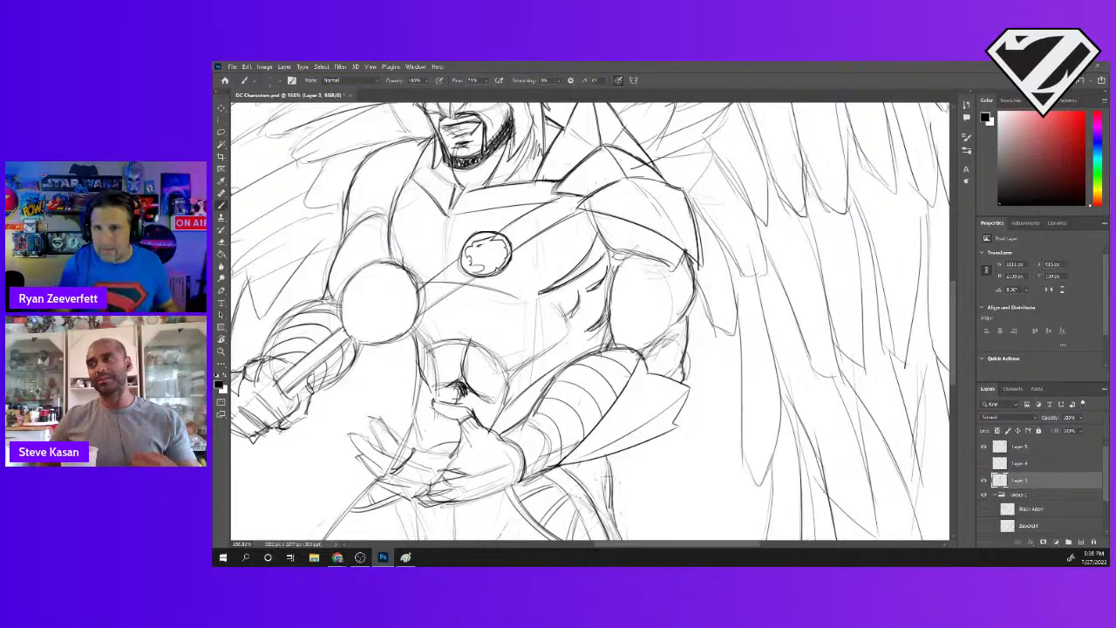
- Add inner feather-like division lines within the flared fin of the forearm gauntlet
scroll(589, 321, "up", 1)
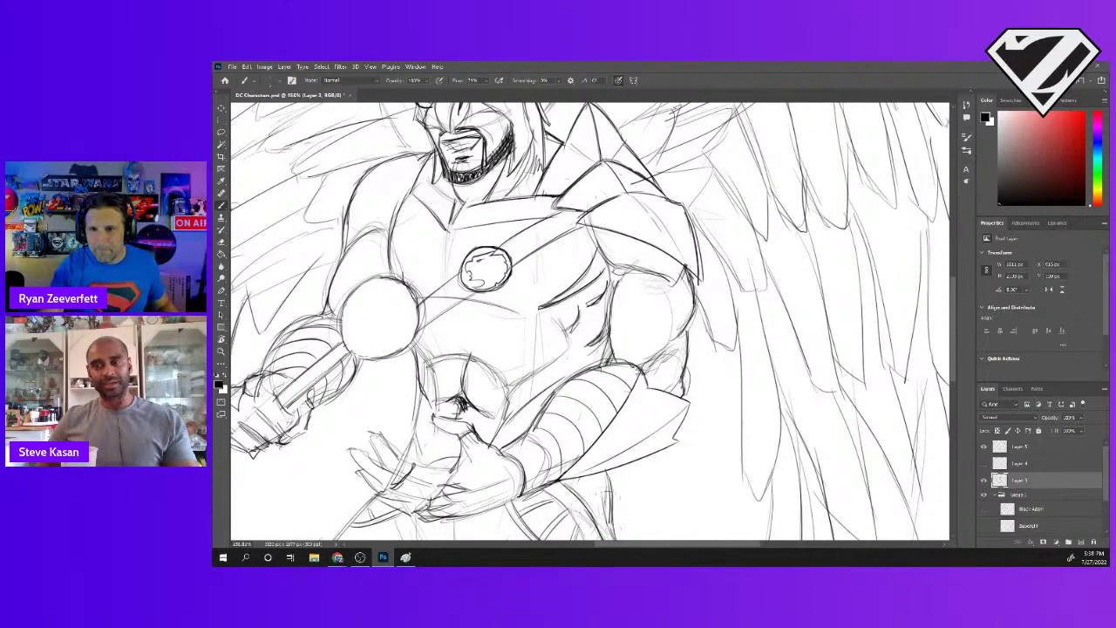
key("alt+Tab")
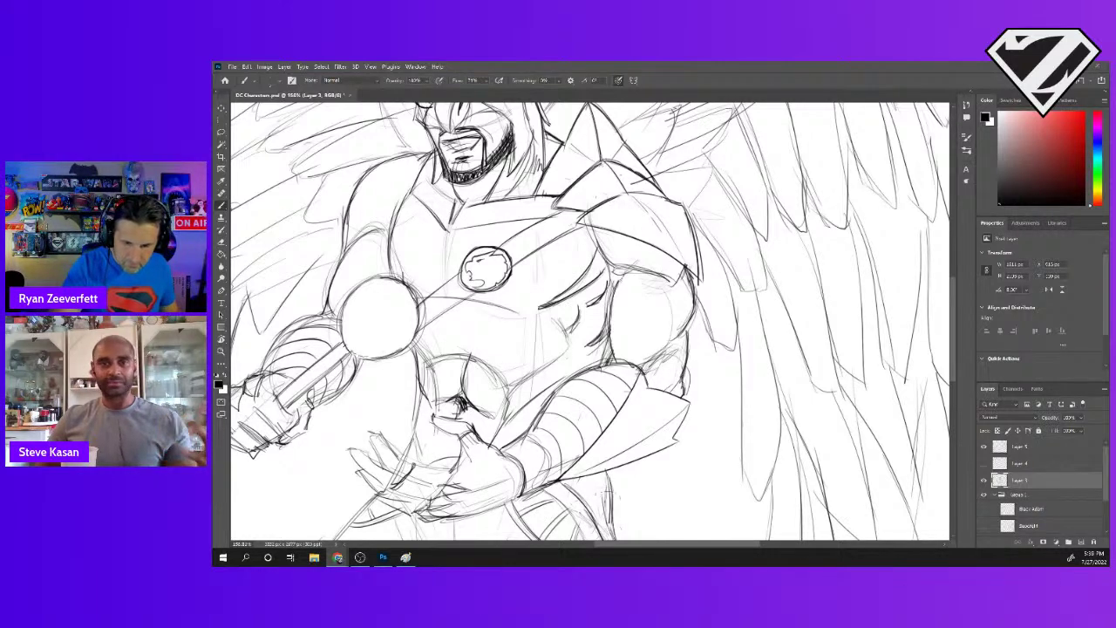
key("alt+Tab")
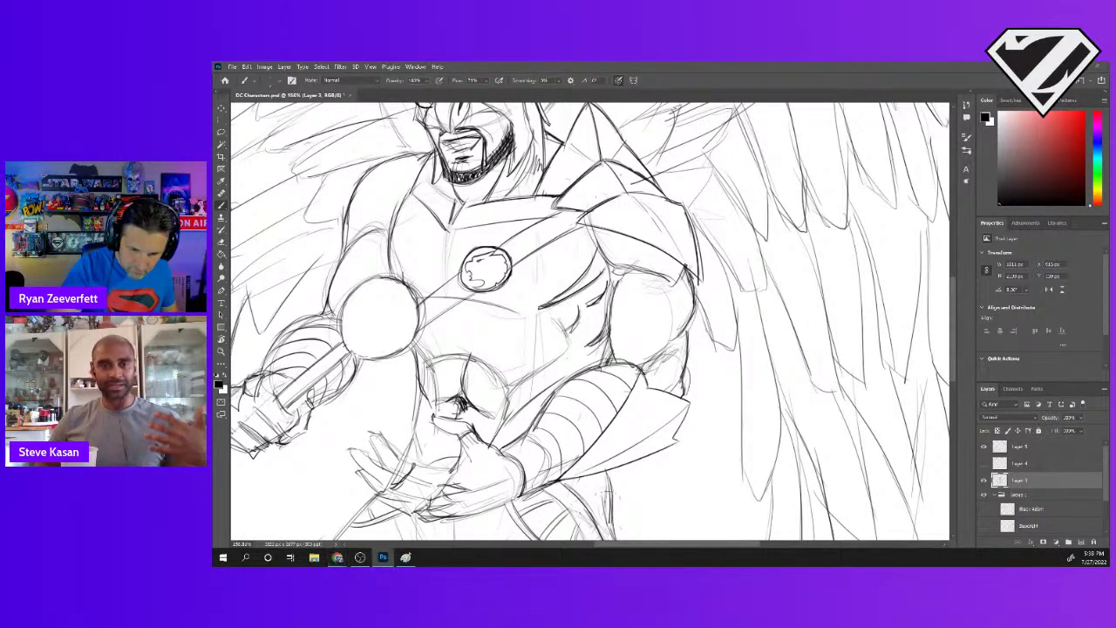
left_click_drag(642, 367, 629, 452)
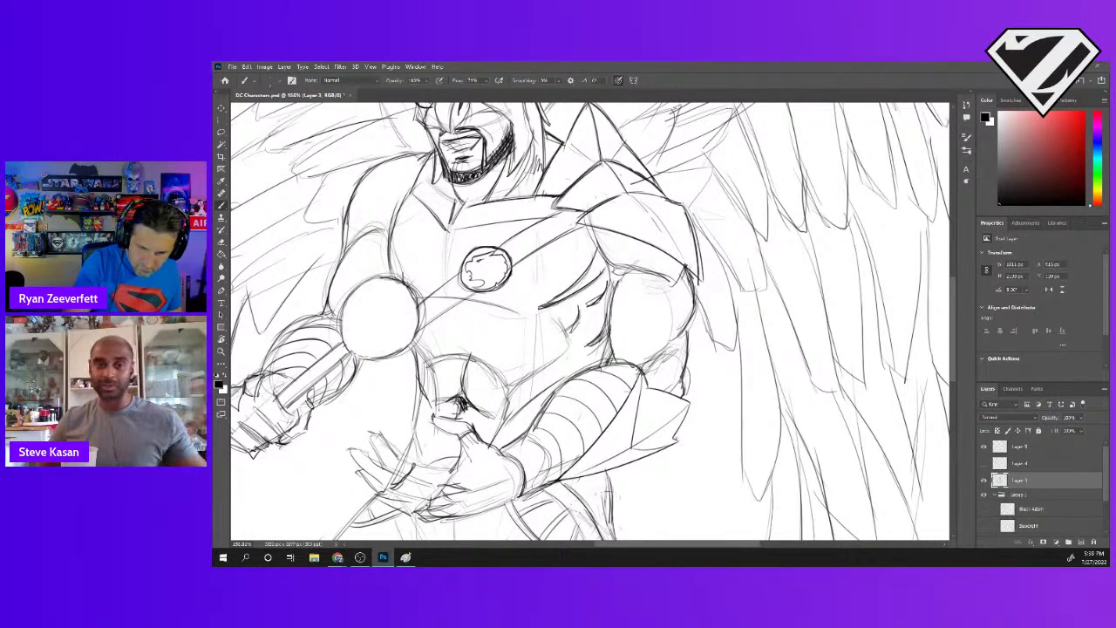
left_click_drag(646, 391, 641, 445)
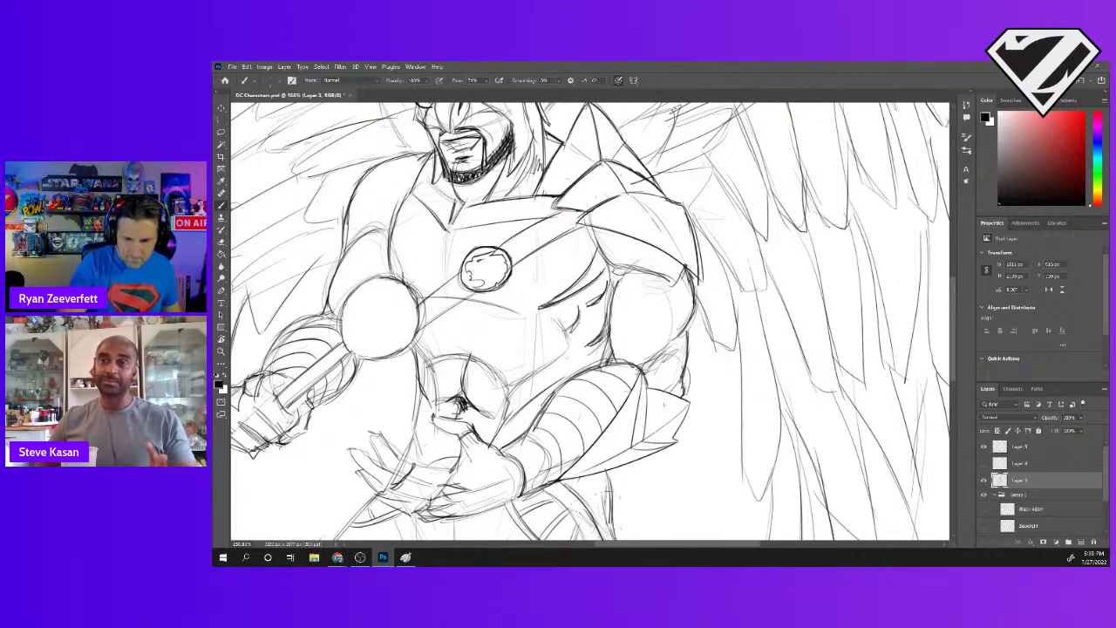
- Add finer overlapping feather segments along the jagged end and lower edge of the forearm gauntlet's fin
mouse_move(649, 388)
left_mouse_down()
mouse_move(657, 424)
mouse_move(679, 430)
left_mouse_up()
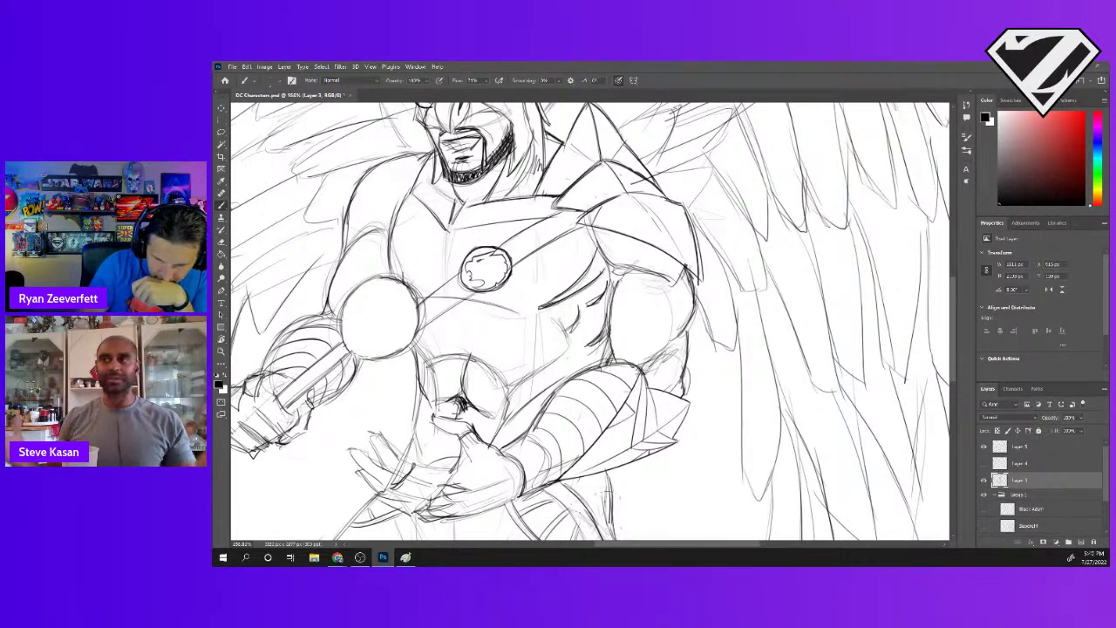
mouse_move(594, 443)
left_mouse_down()
mouse_move(632, 450)
mouse_move(629, 465)
left_mouse_up()
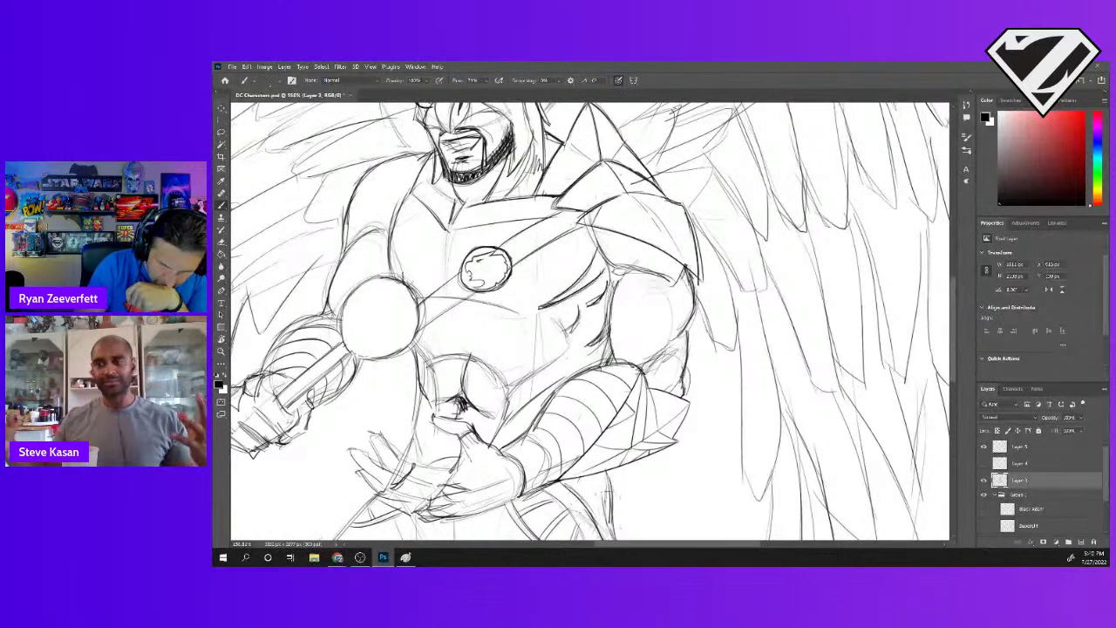
mouse_move(590, 447)
left_mouse_down()
mouse_move(598, 468)
mouse_move(613, 468)
left_mouse_up()
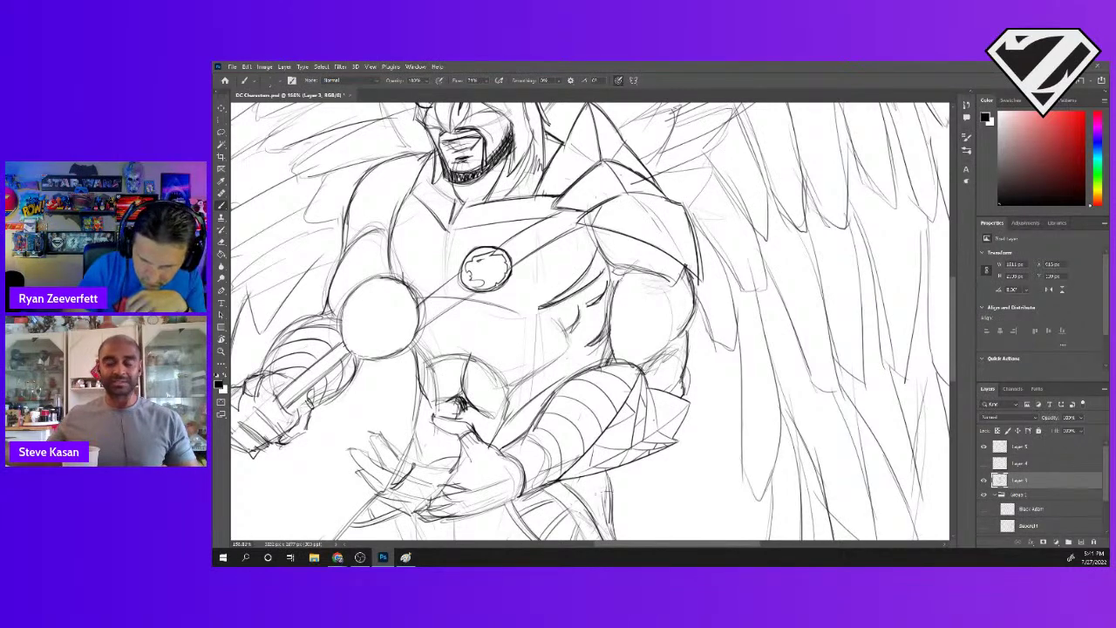
mouse_move(658, 394)
left_mouse_down()
mouse_move(662, 419)
mouse_move(678, 426)
mouse_move(657, 429)
mouse_move(676, 431)
left_mouse_up()
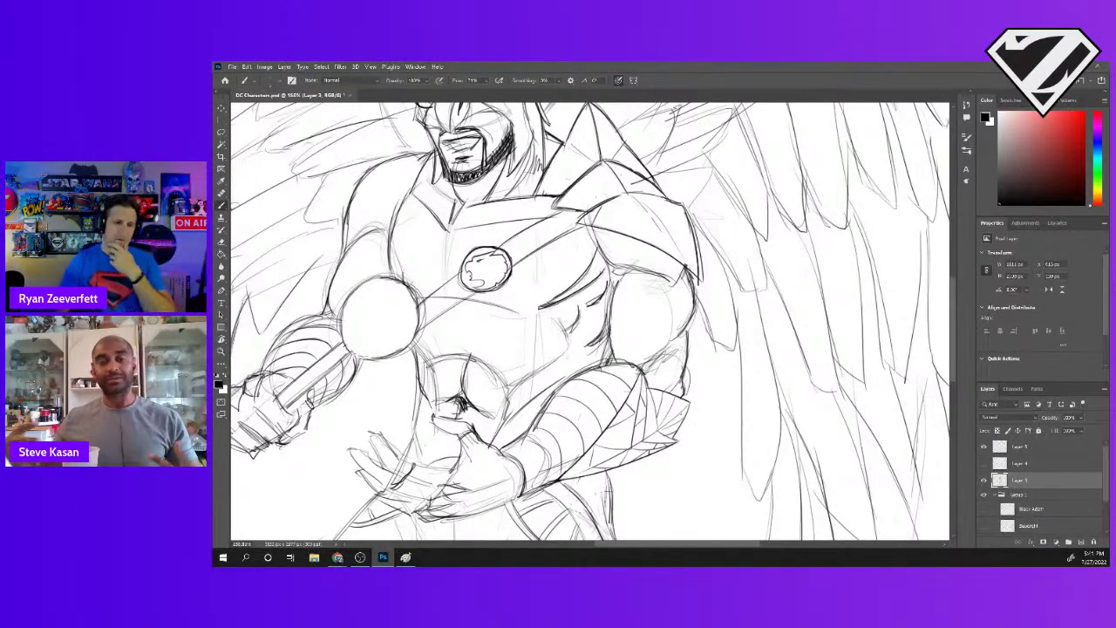
- Sketch the harness strap over the mace-arm shoulder and firm up the layered shoulder armor and upper-arm lines on the opposite side
key("z")
scroll(680, 457, "down", 5)
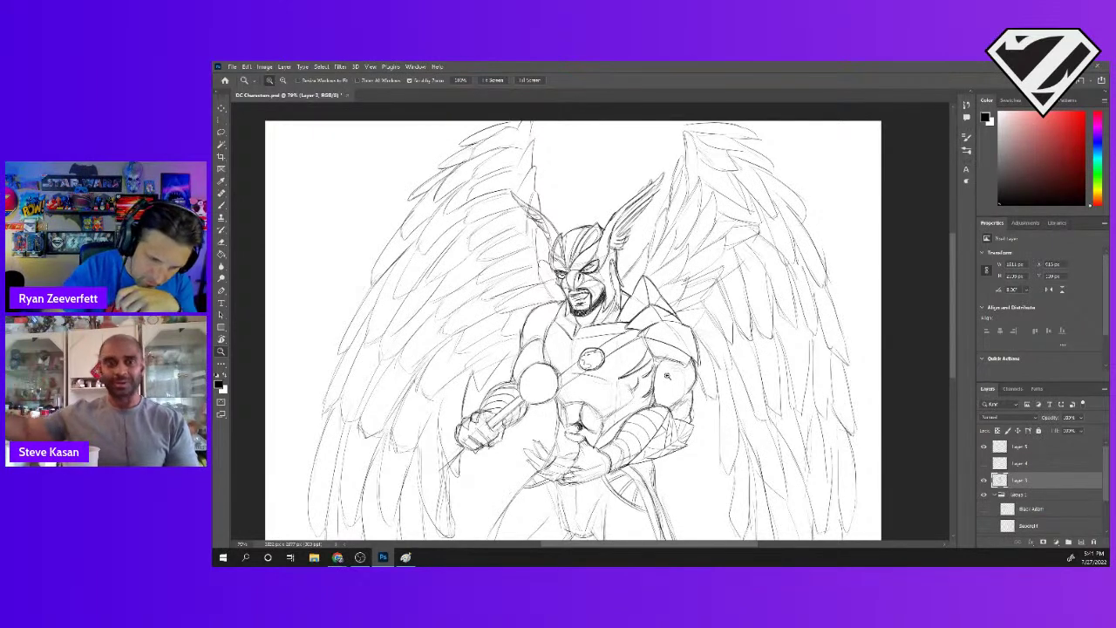
key("b")
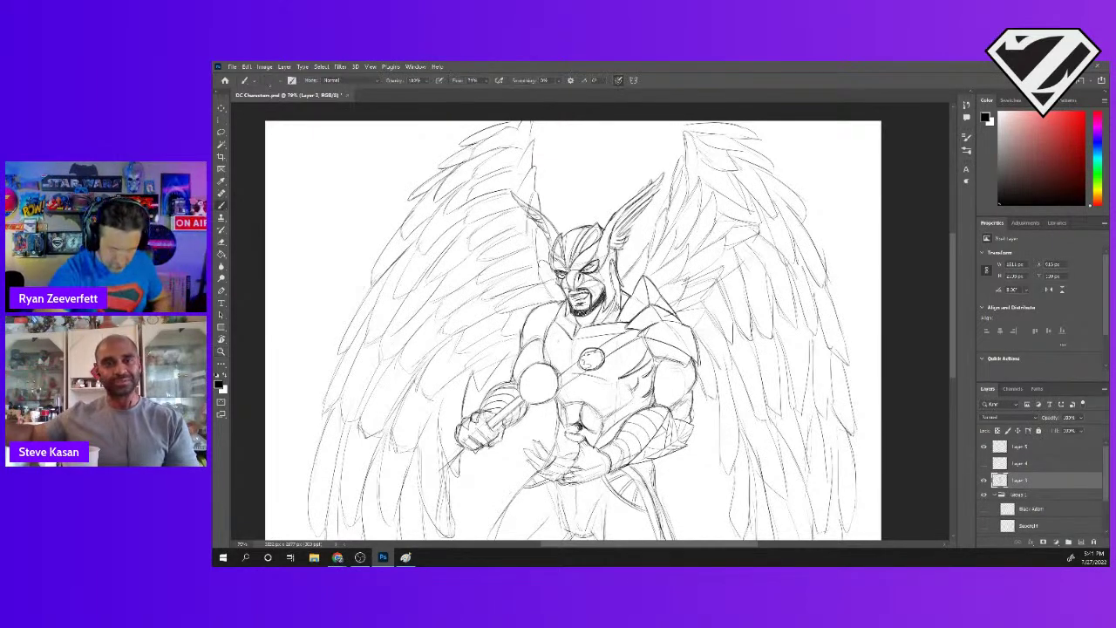
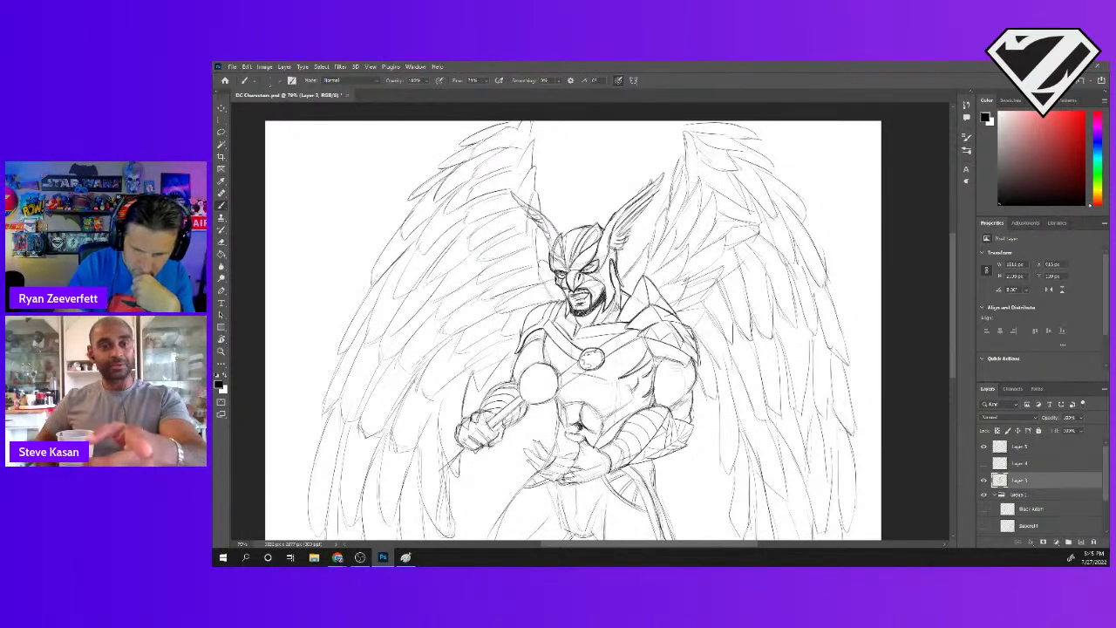
left_click_drag(644, 331, 696, 321)
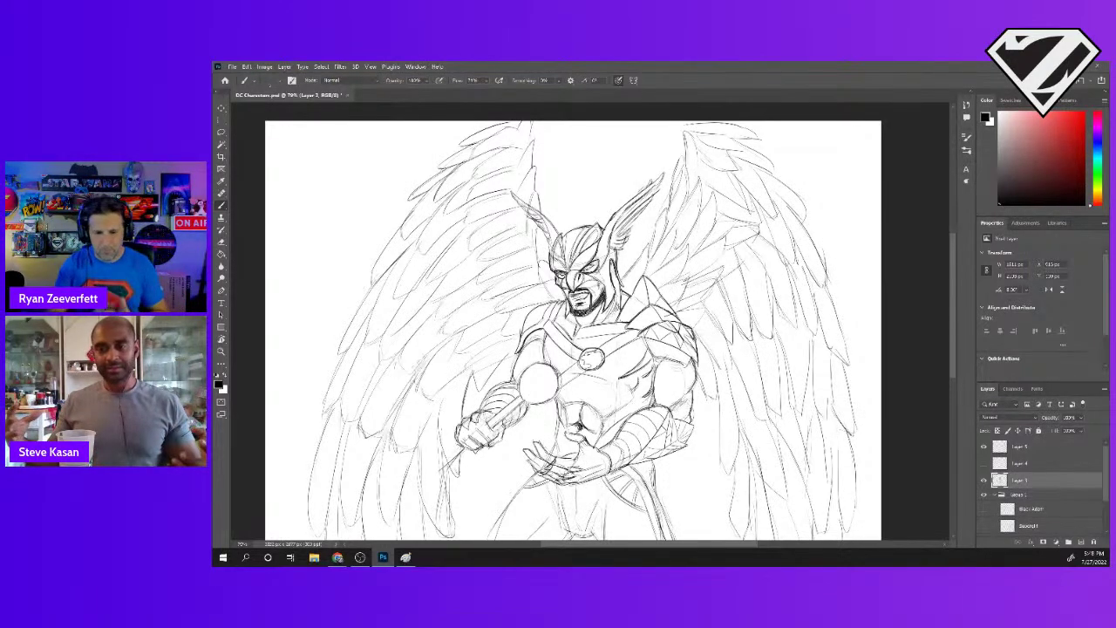
left_click_drag(693, 461, 717, 412)
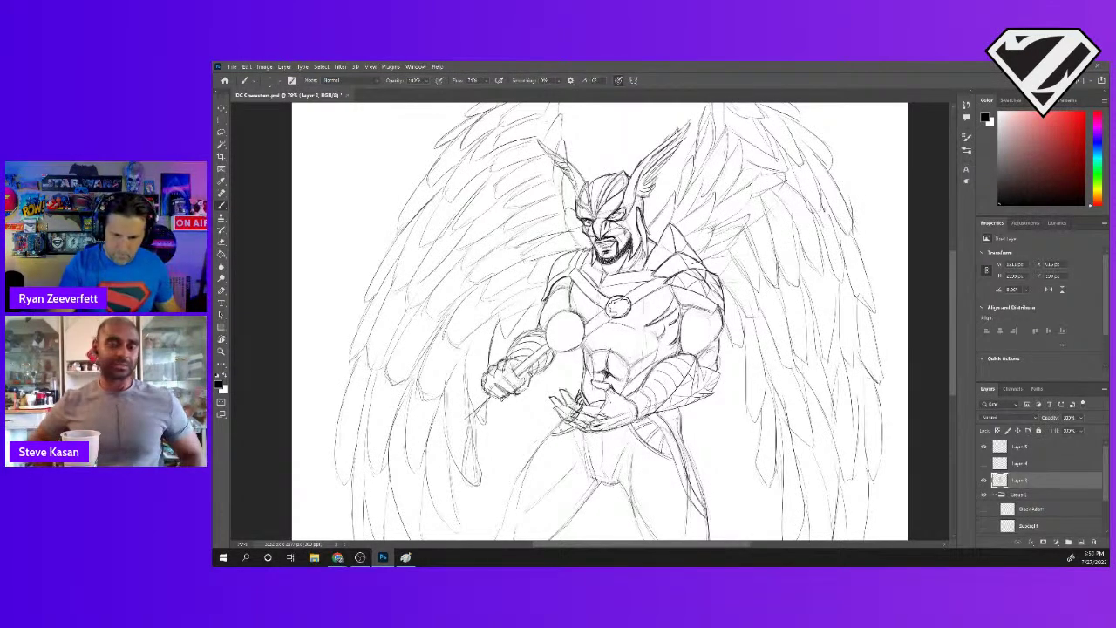
left_click_drag(681, 309, 680, 339)
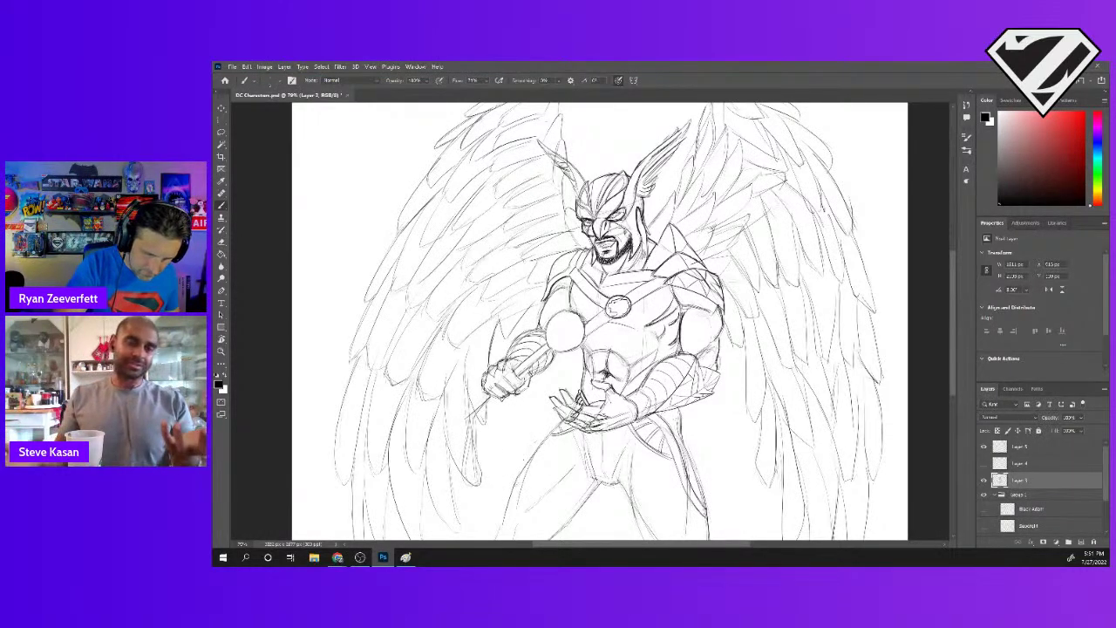
- Strengthen the trunks' lower edge, the waist and hip contour, and the outlines of both thighs
mouse_move(602, 483)
left_mouse_down()
mouse_move(621, 484)
mouse_move(630, 506)
left_mouse_up()
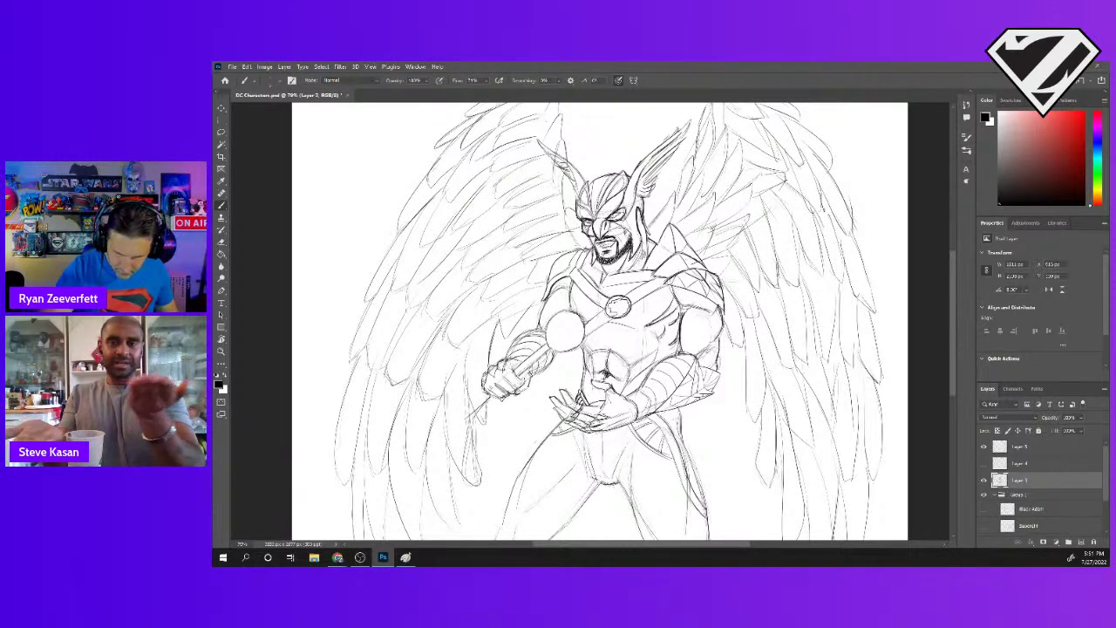
mouse_move(684, 450)
left_mouse_down()
mouse_move(702, 496)
mouse_move(696, 473)
left_mouse_up()
left_click_drag(681, 410, 681, 440)
mouse_move(586, 438)
left_mouse_down()
mouse_move(601, 485)
mouse_move(626, 482)
mouse_move(551, 539)
left_mouse_up()
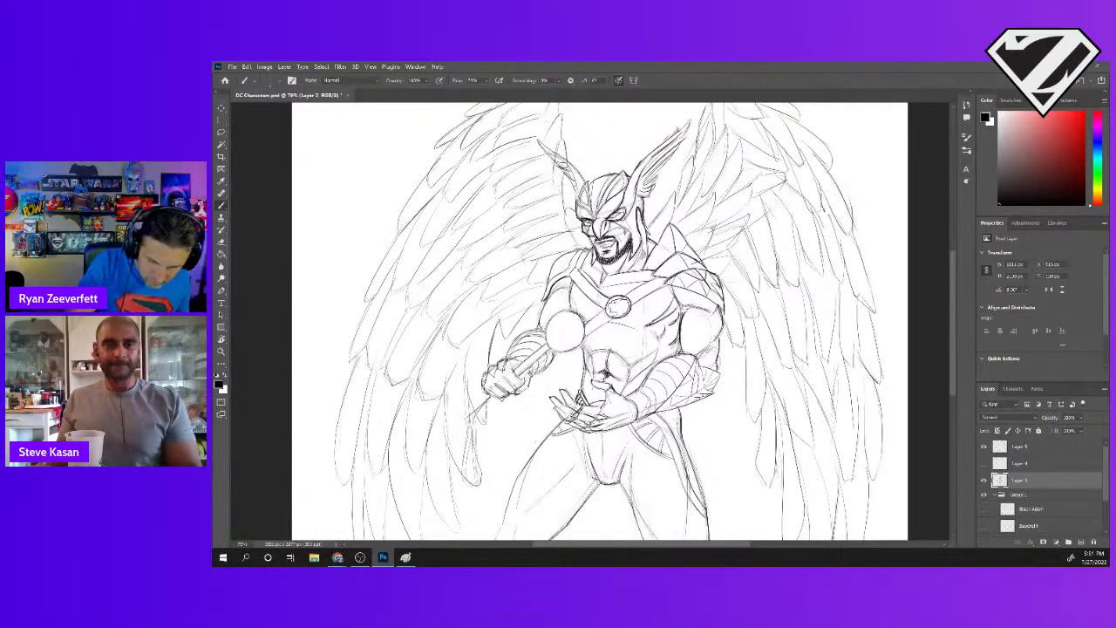
left_click_drag(514, 487, 504, 527)
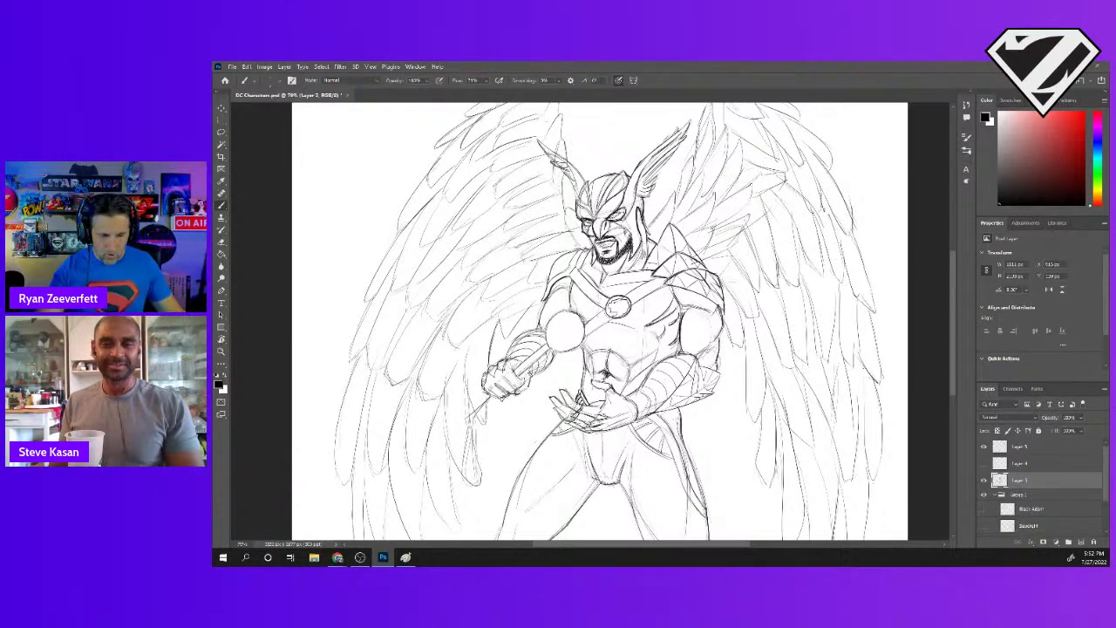
- Review the whole winged figure on the page and switch to the Chrome browser
key("z")
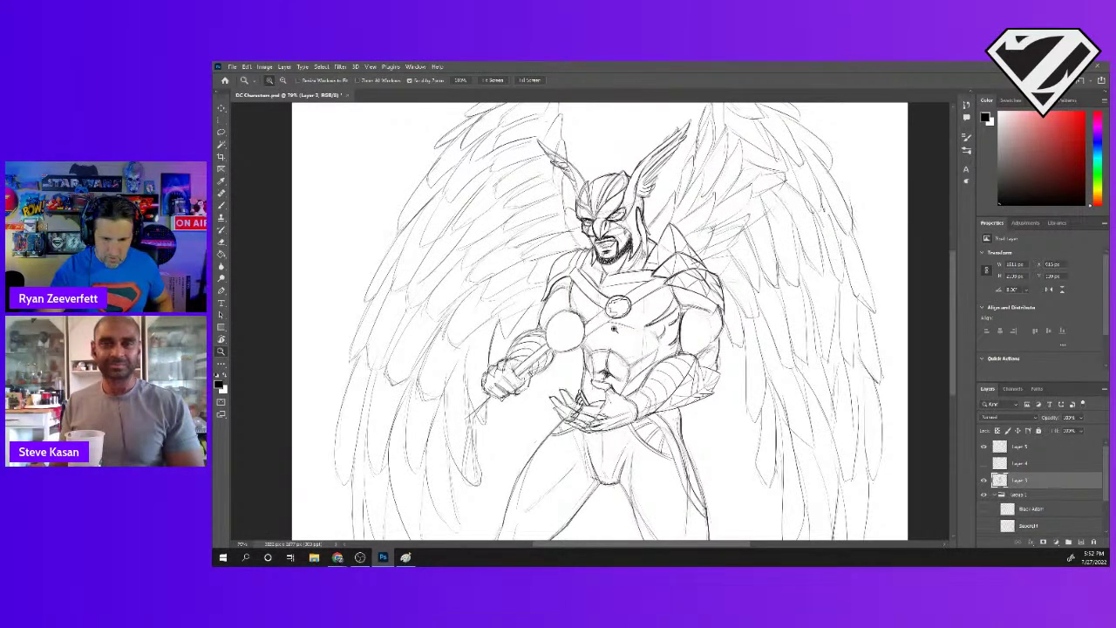
key("b")
key("z")
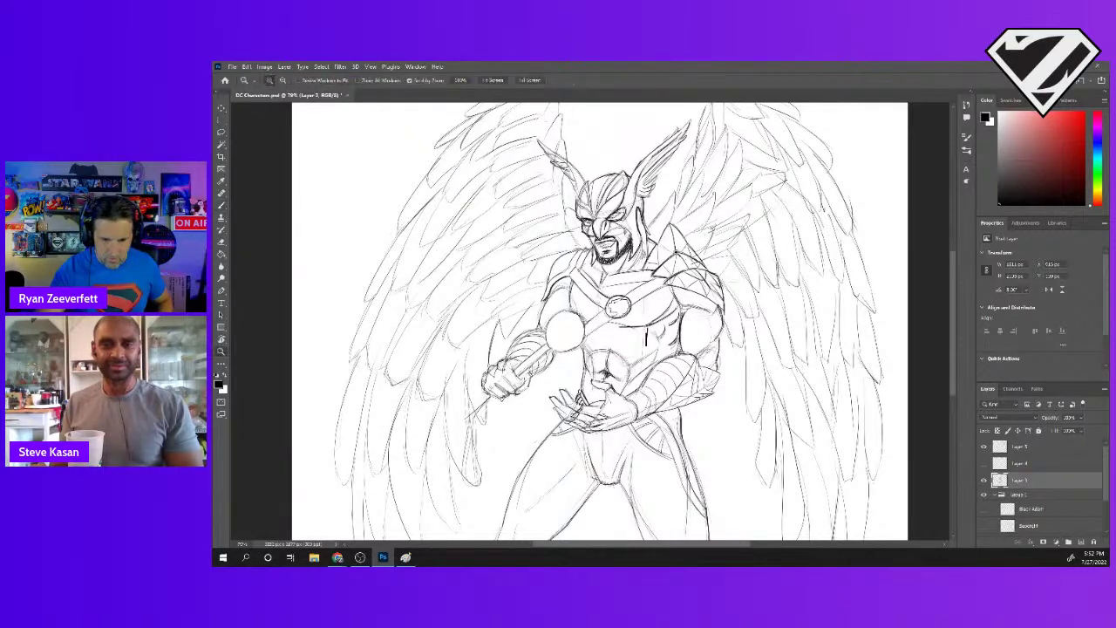
key("ctrl+minus")
key("b")
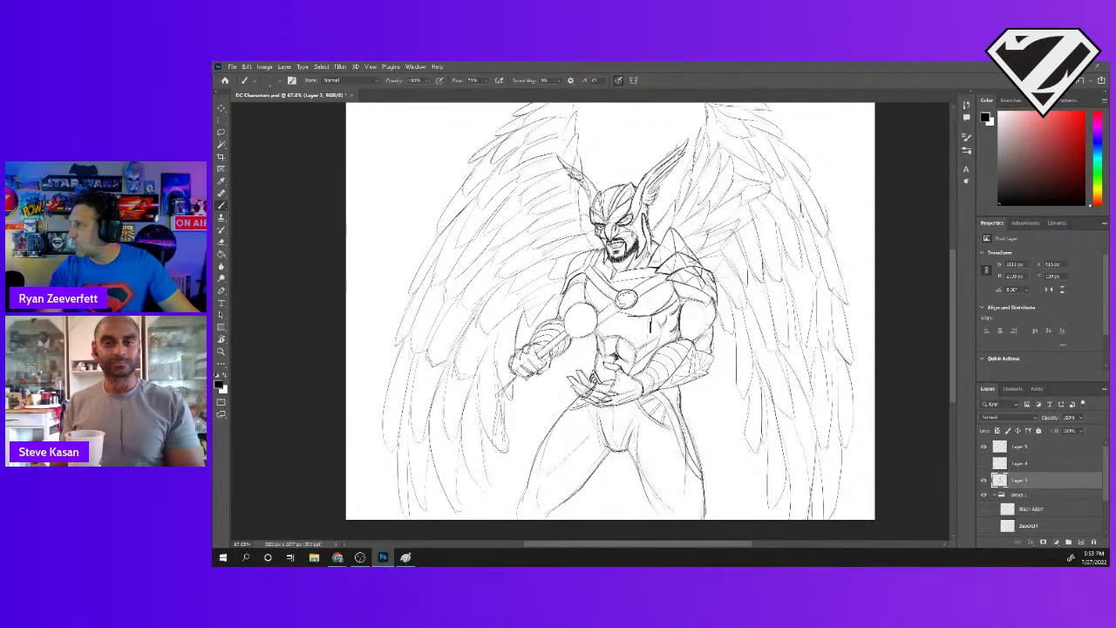
key("alt+Tab")
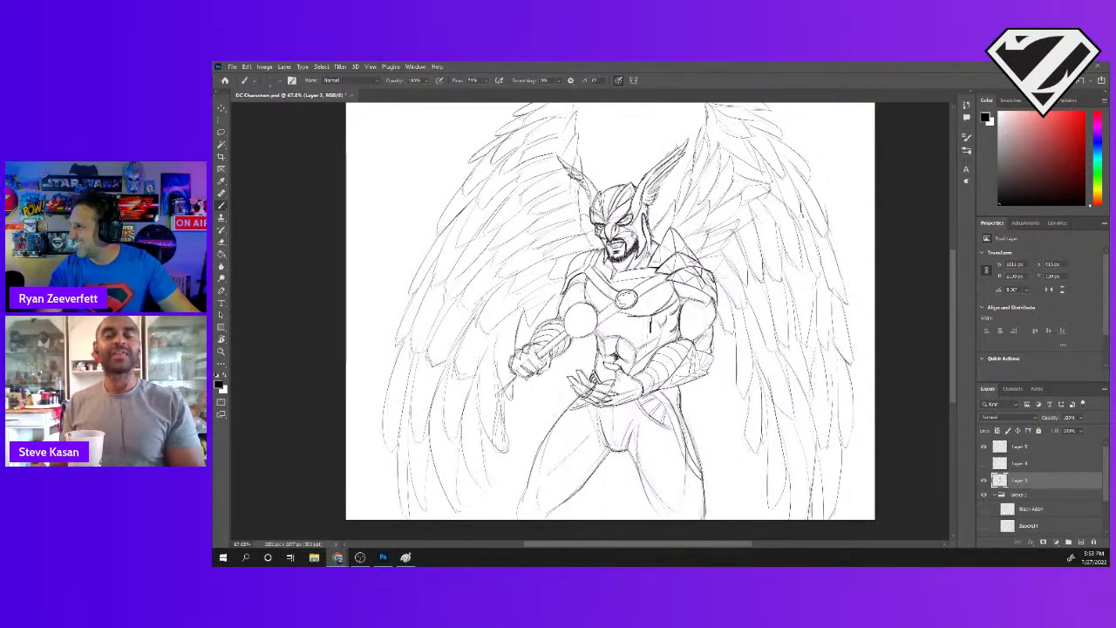